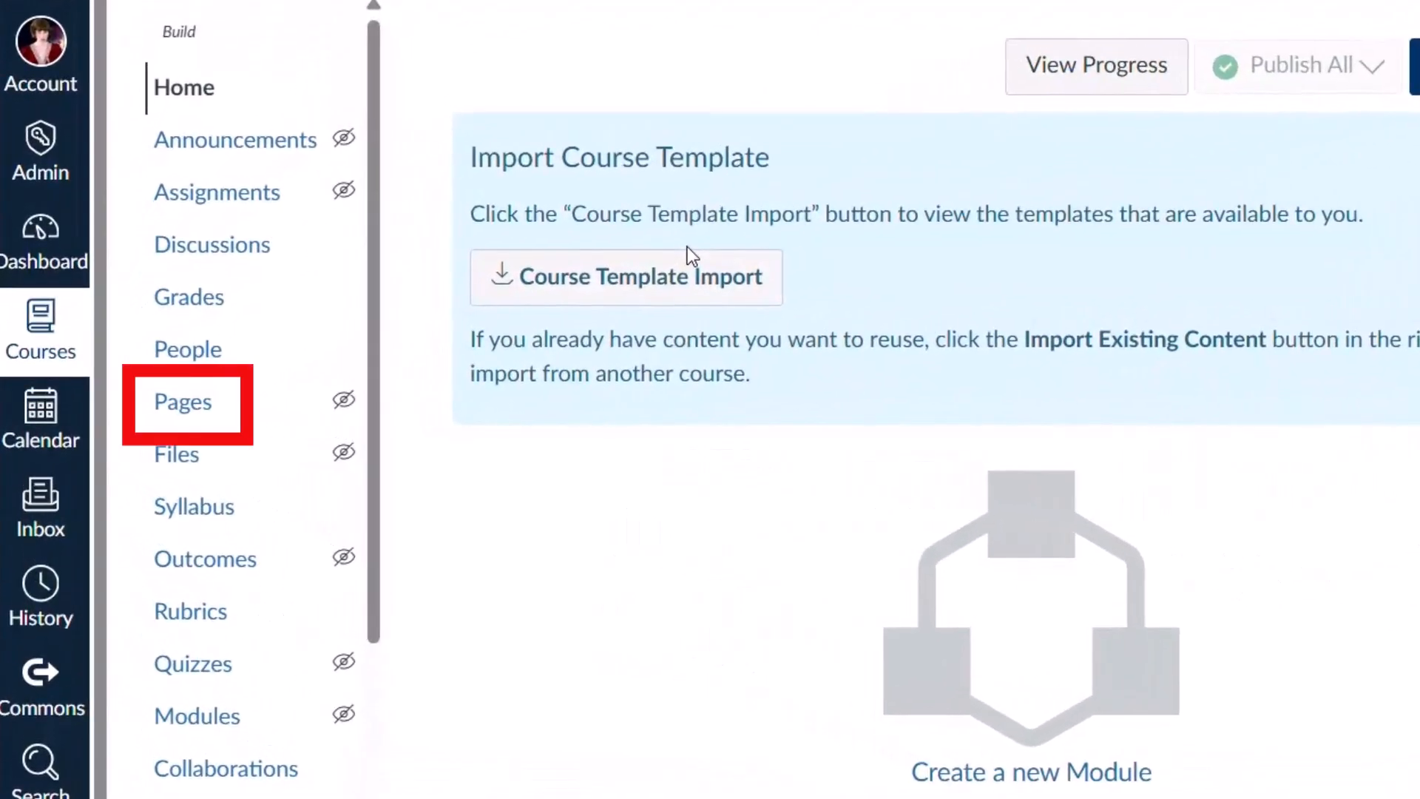
Go to the course's Pages list, which has no pages yet.
{"action": "left_click", "coordinate": [192, 418]}
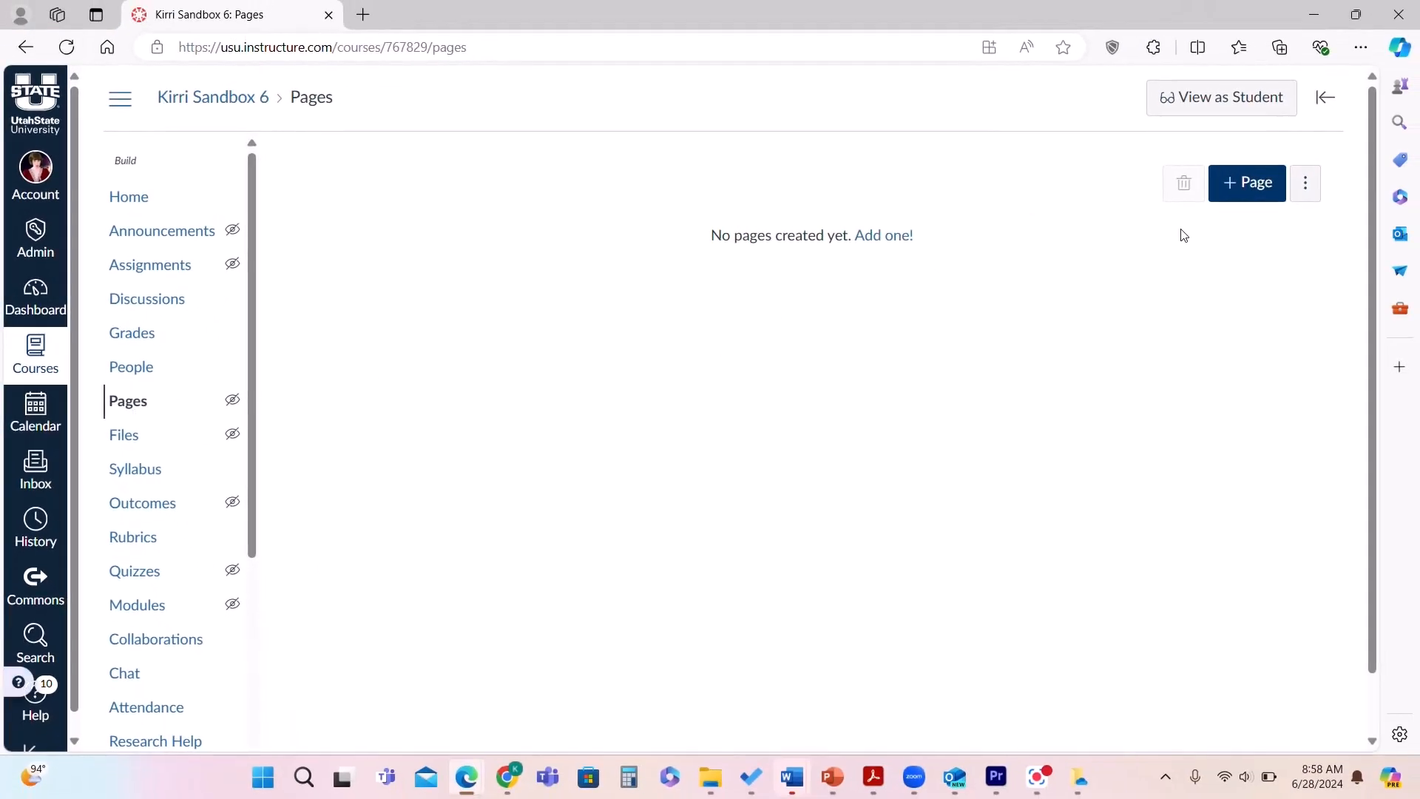
Create a new course page titled 'Home Page' and save it.
{"action": "left_click", "coordinate": [1254, 184]}
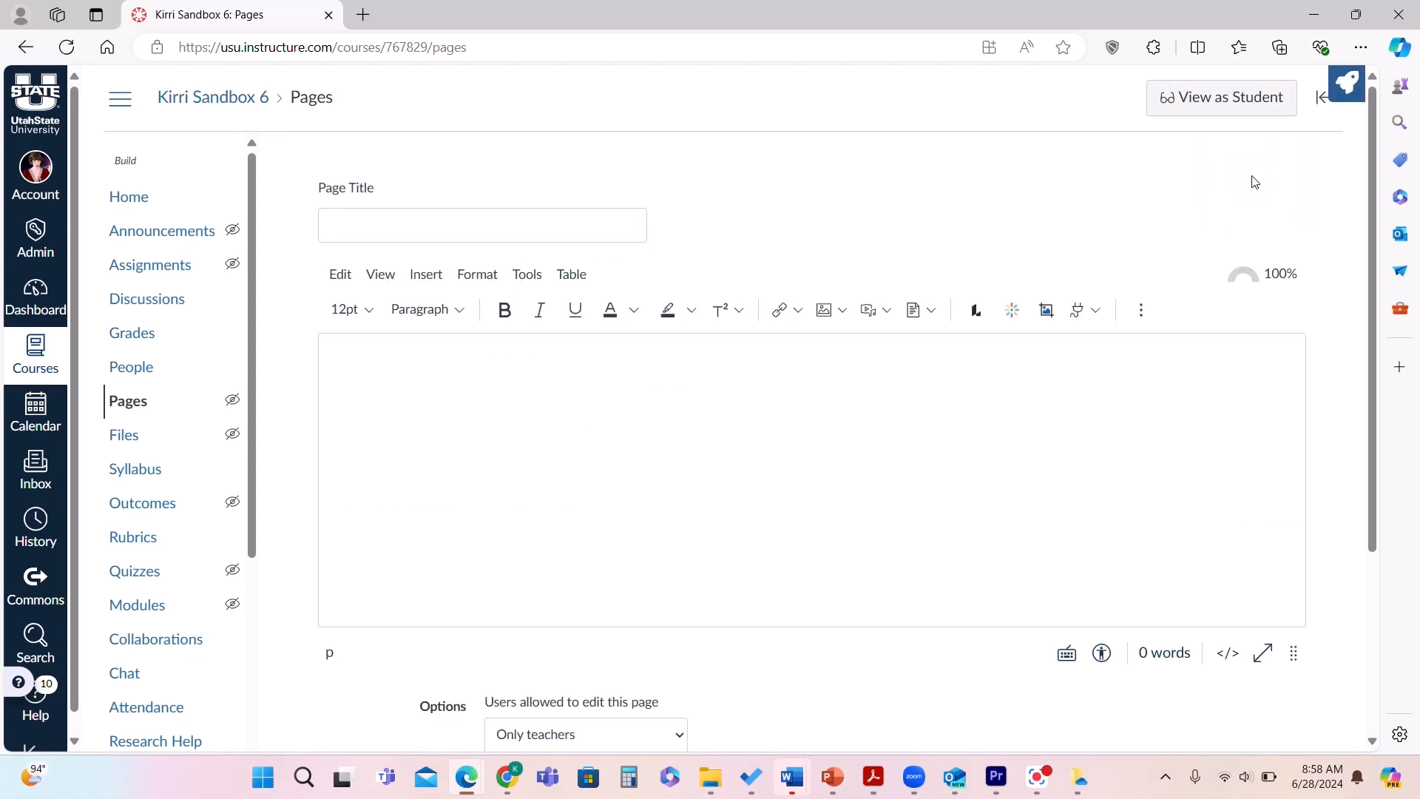
{"action": "left_click", "coordinate": [511, 227]}
{"action": "type", "text": "Home Page"}
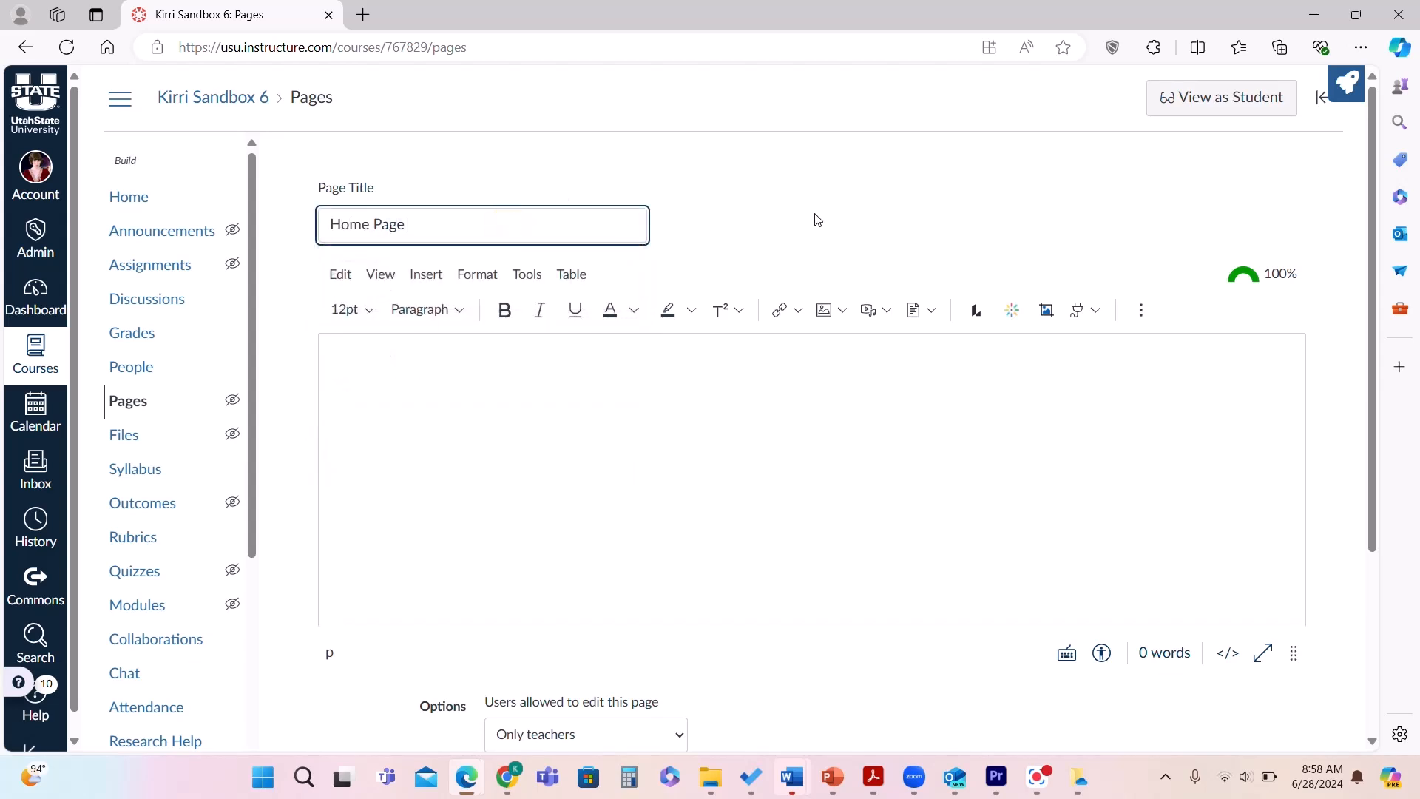
{"action": "scroll", "coordinate": [817, 219], "scroll_direction": "down", "scroll_amount": 4}
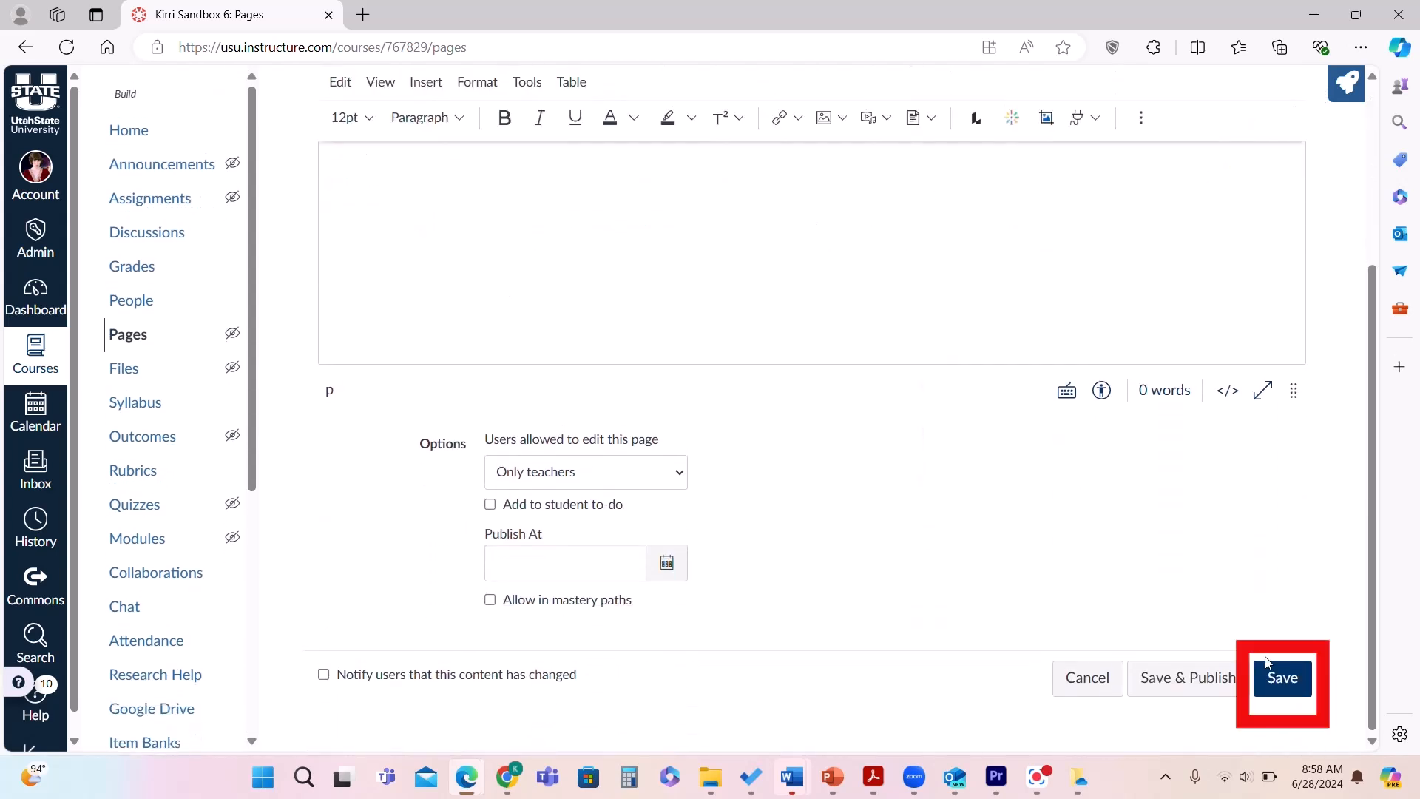
{"action": "left_click", "coordinate": [1287, 682]}
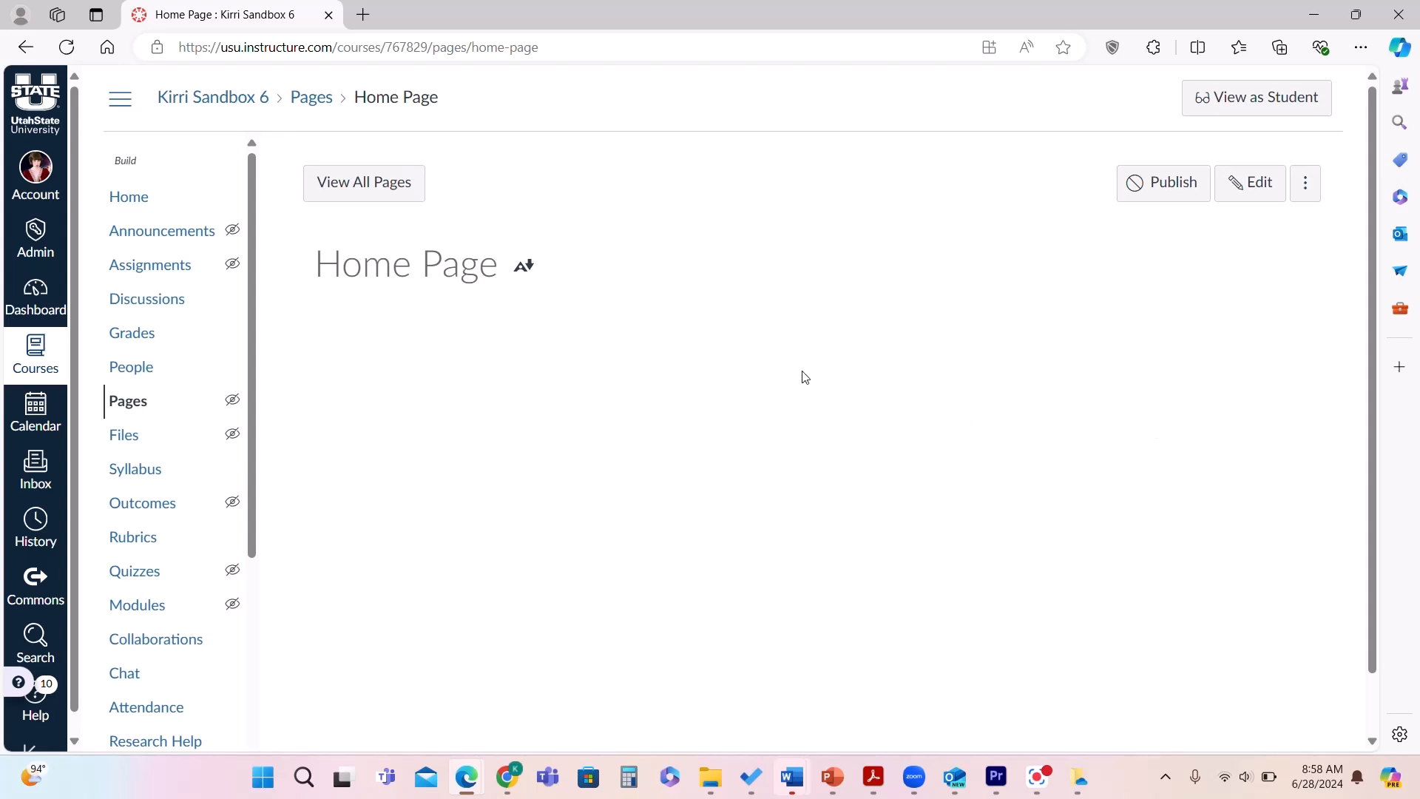
Publish Home Page from the Pages list and set it as the course front page.
{"action": "left_click", "coordinate": [393, 197]}
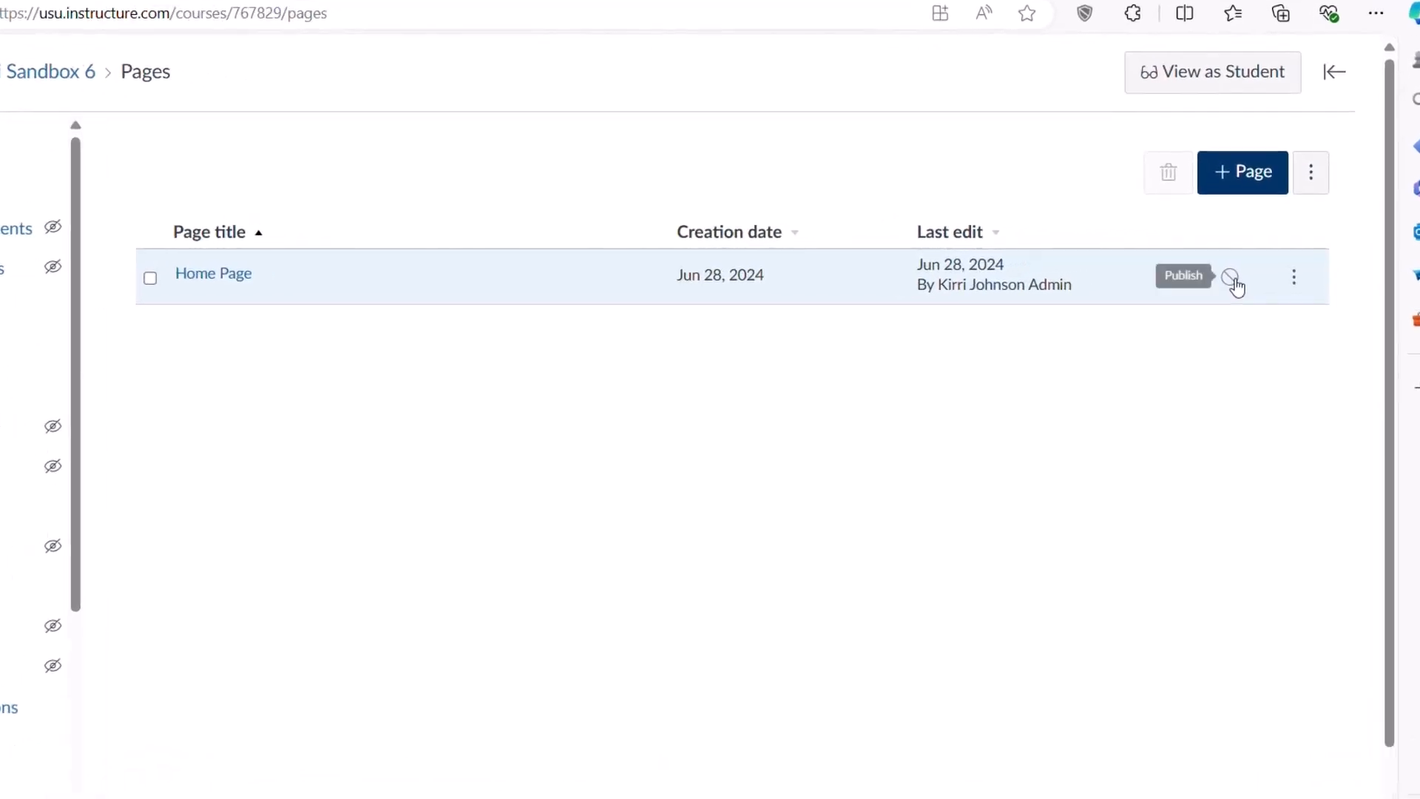
{"action": "left_click", "coordinate": [1231, 279]}
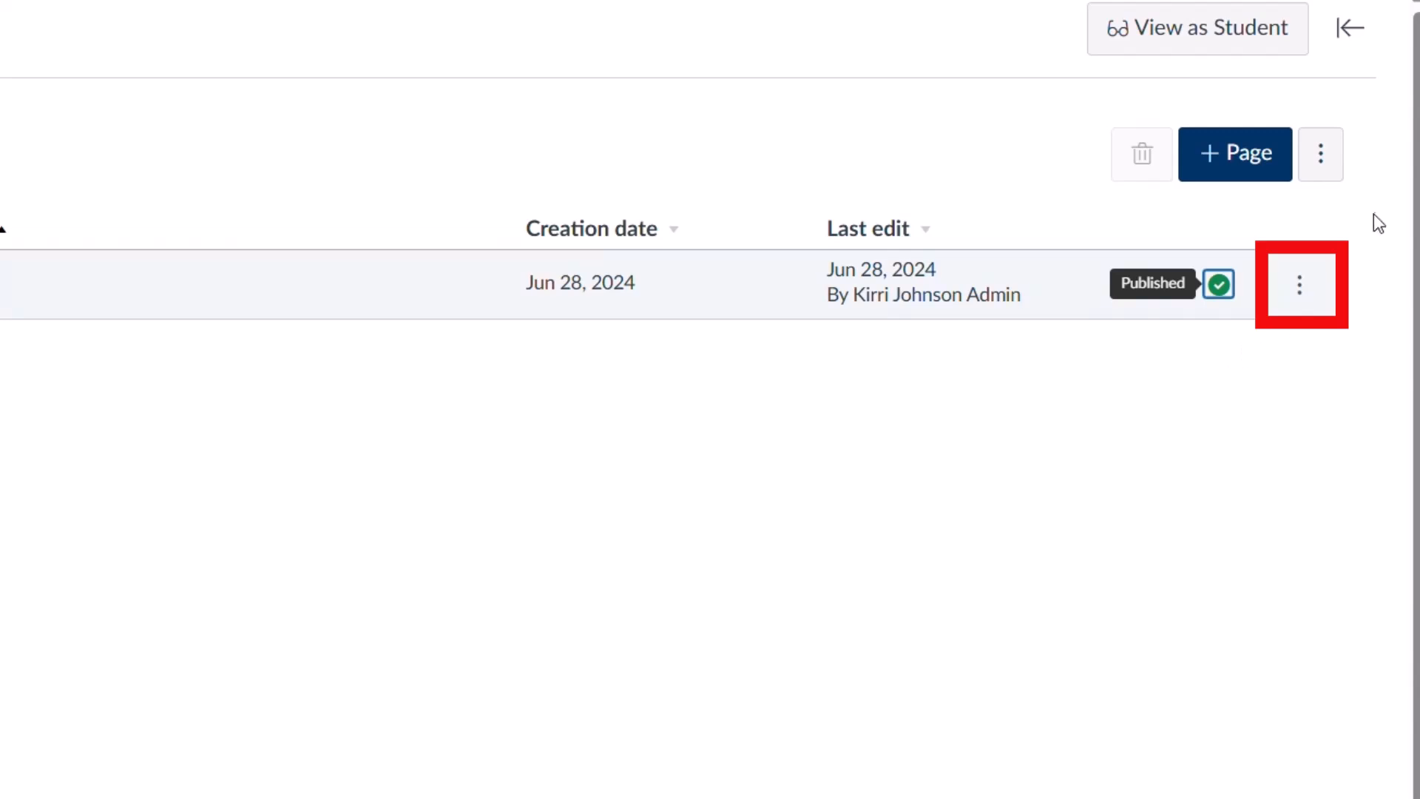
{"action": "left_click", "coordinate": [1301, 287]}
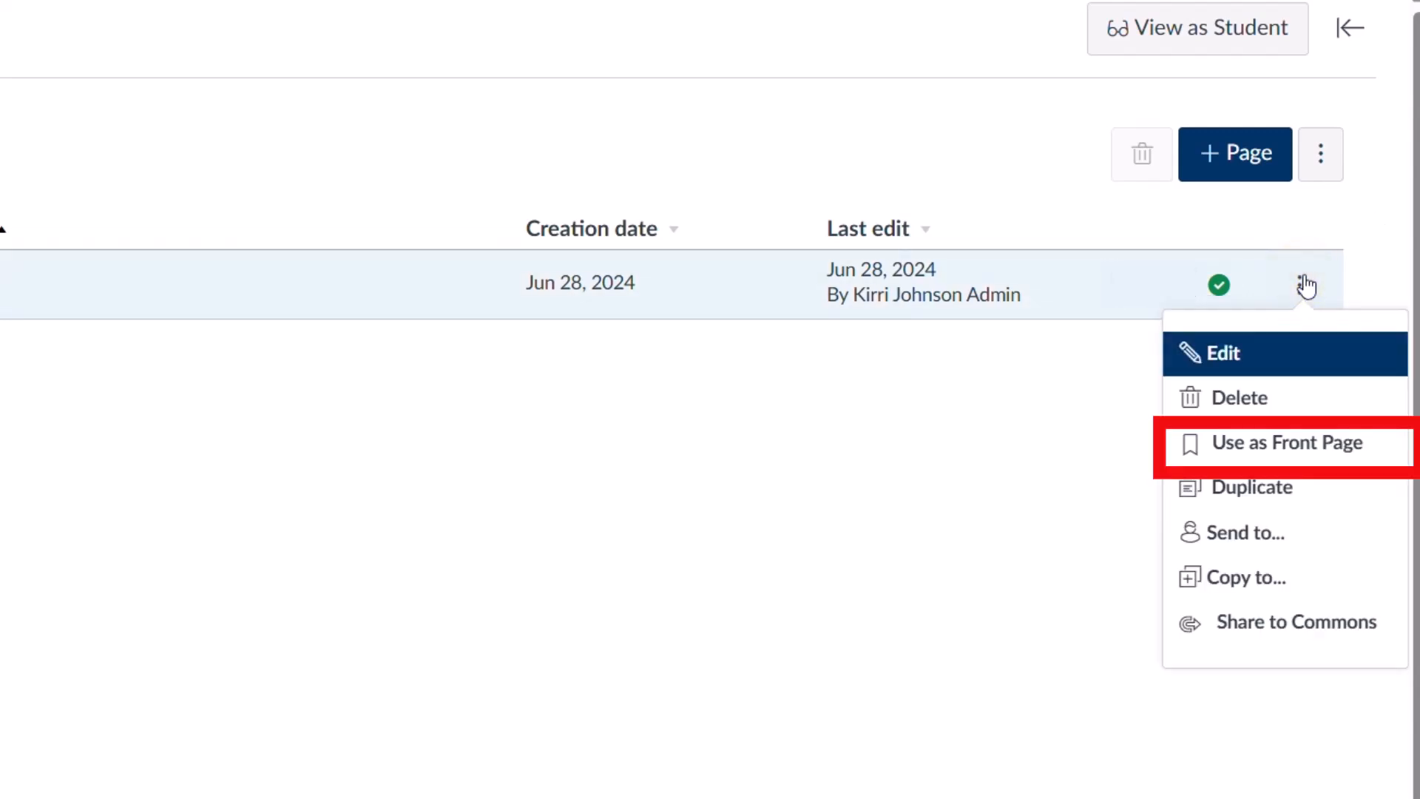
{"action": "left_click", "coordinate": [1278, 447]}
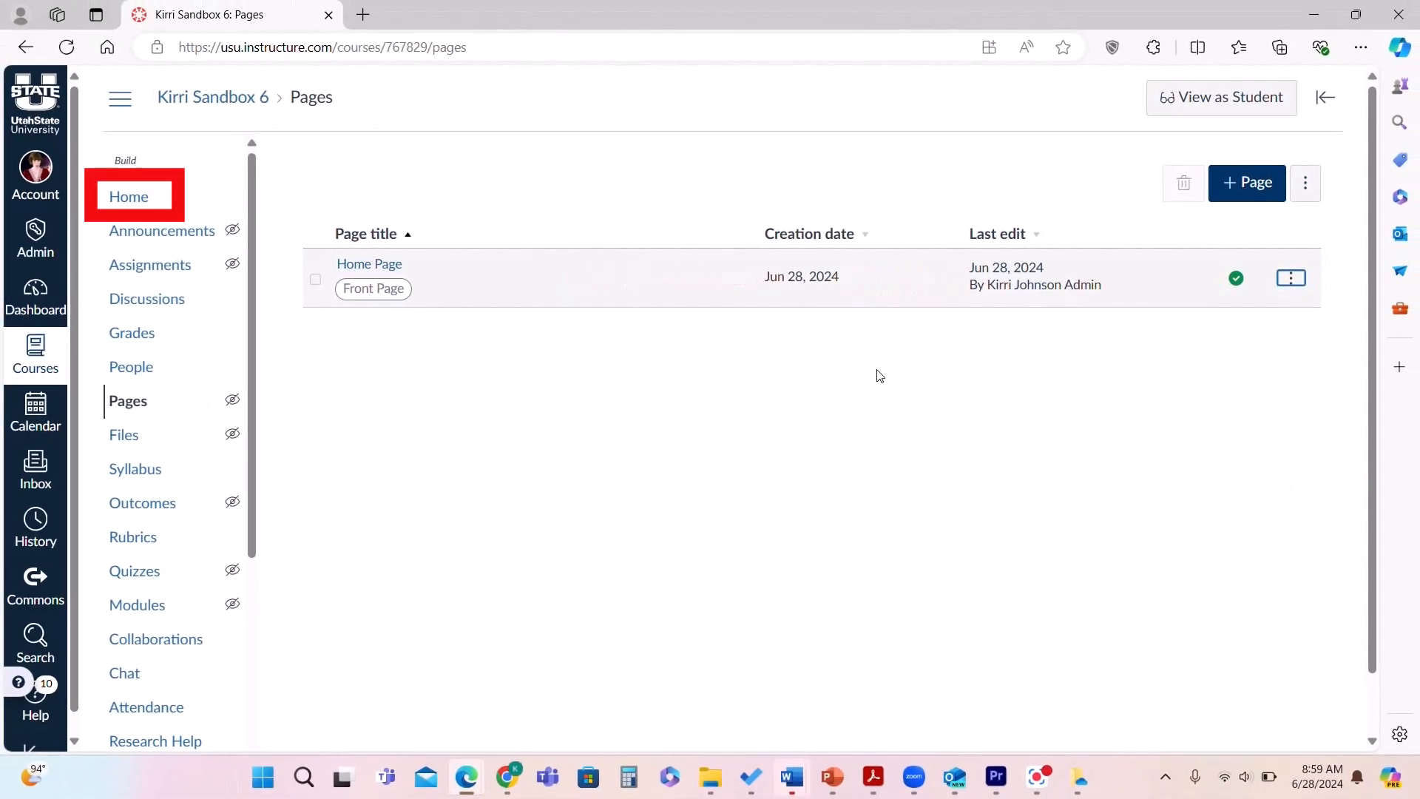
Set the course home to show the Pages Front Page instead of Modules.
{"action": "left_click", "coordinate": [140, 198]}
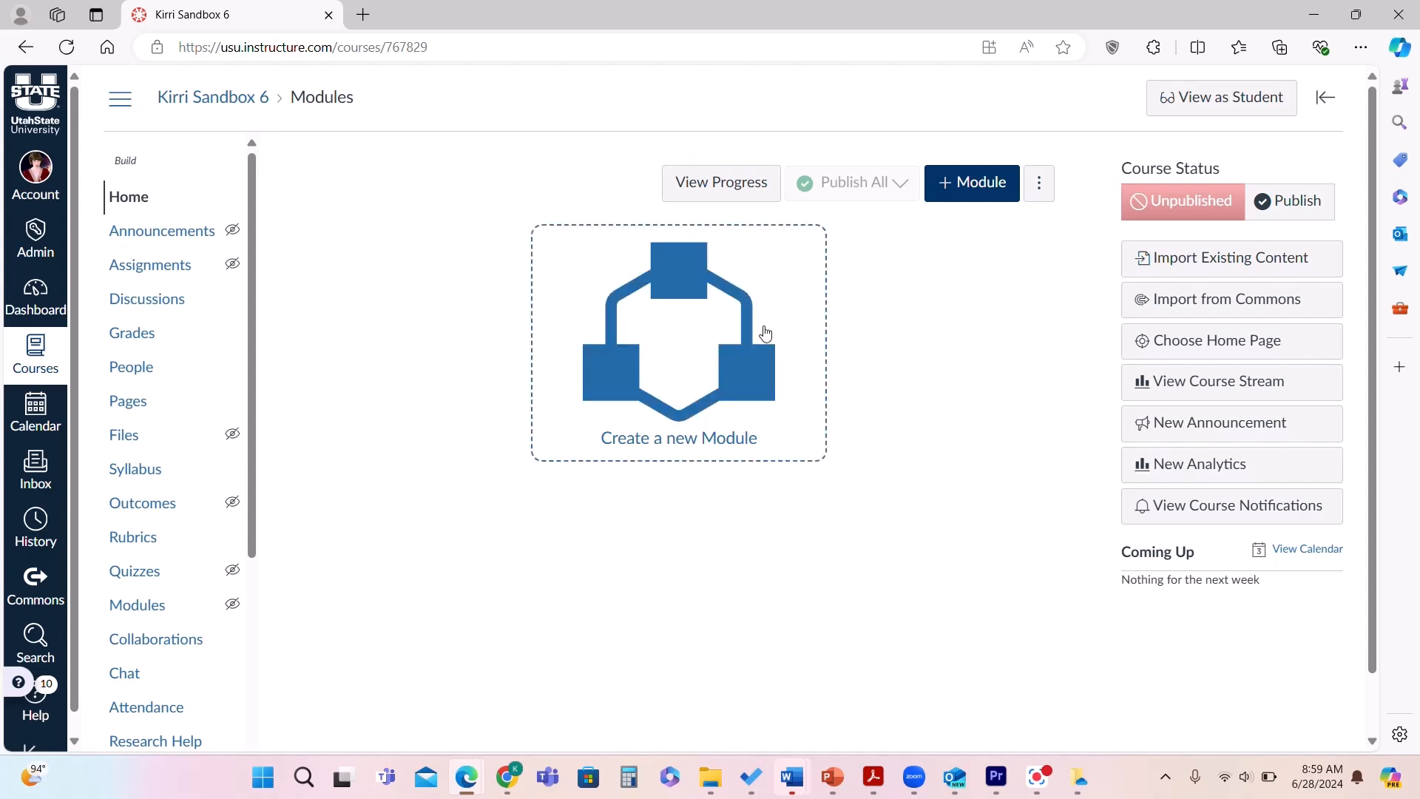
{"action": "left_click", "coordinate": [1183, 341]}
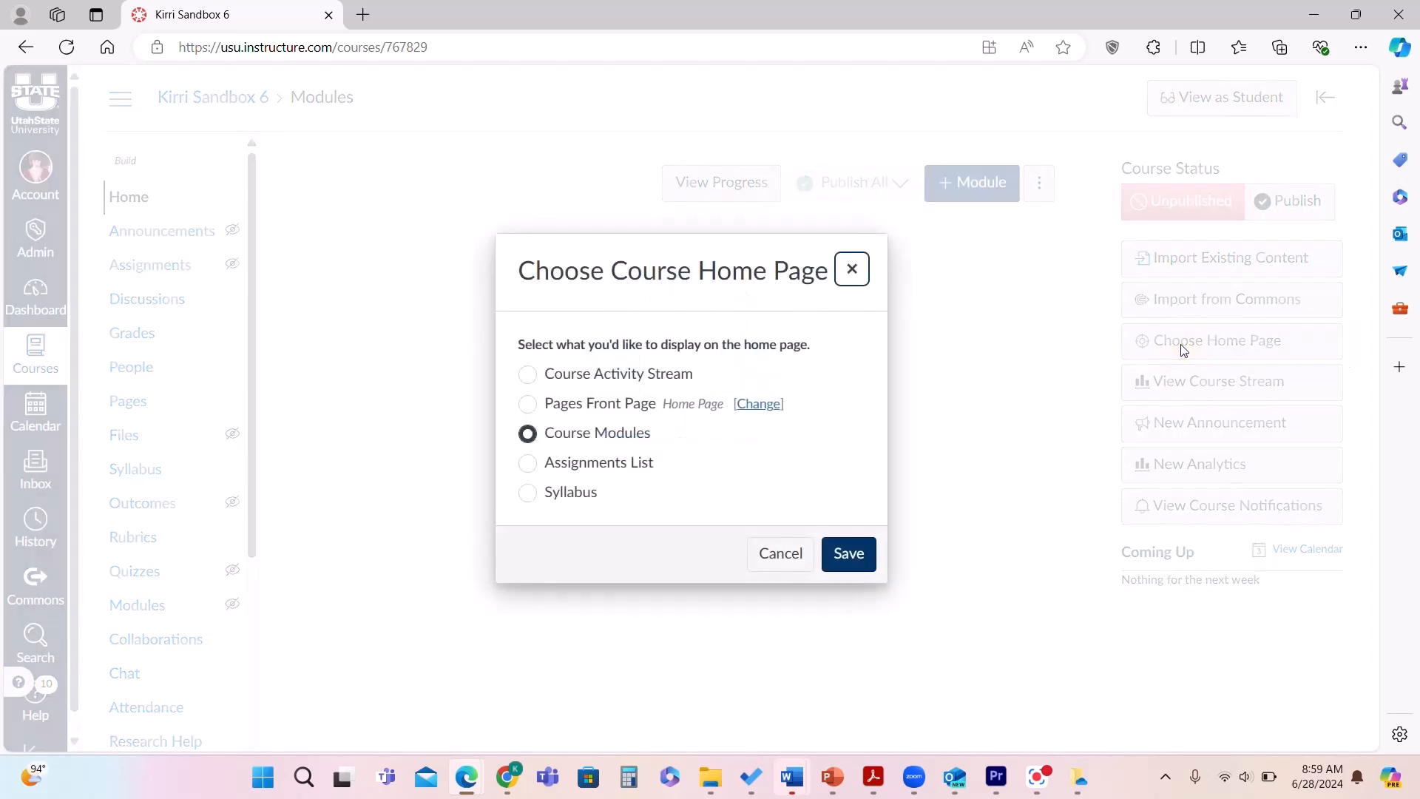
{"action": "left_click", "coordinate": [527, 403]}
{"action": "left_click", "coordinate": [857, 556]}
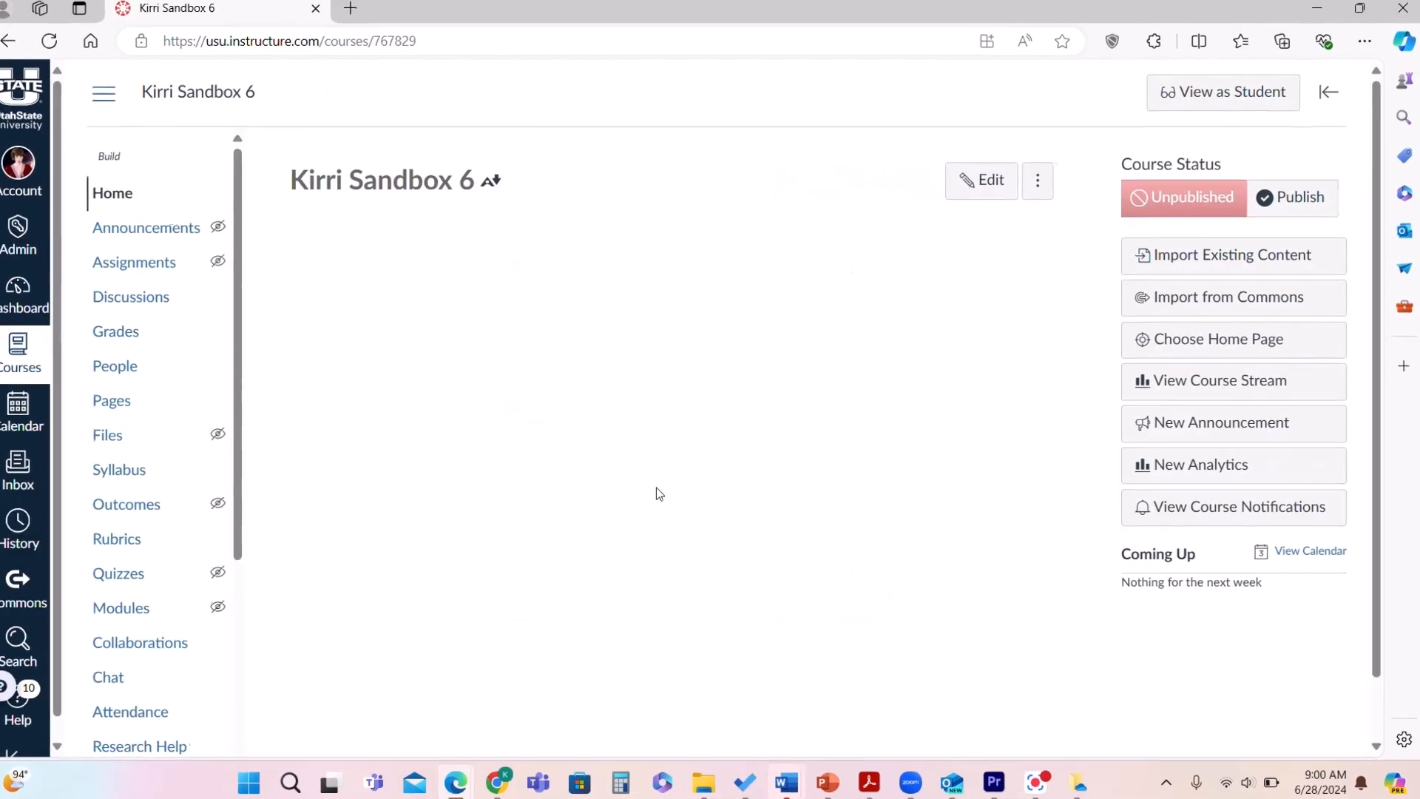
Edit Home Page and insert a DesignPLUS theme banner titled Home Page.
{"action": "left_click", "coordinate": [983, 184]}
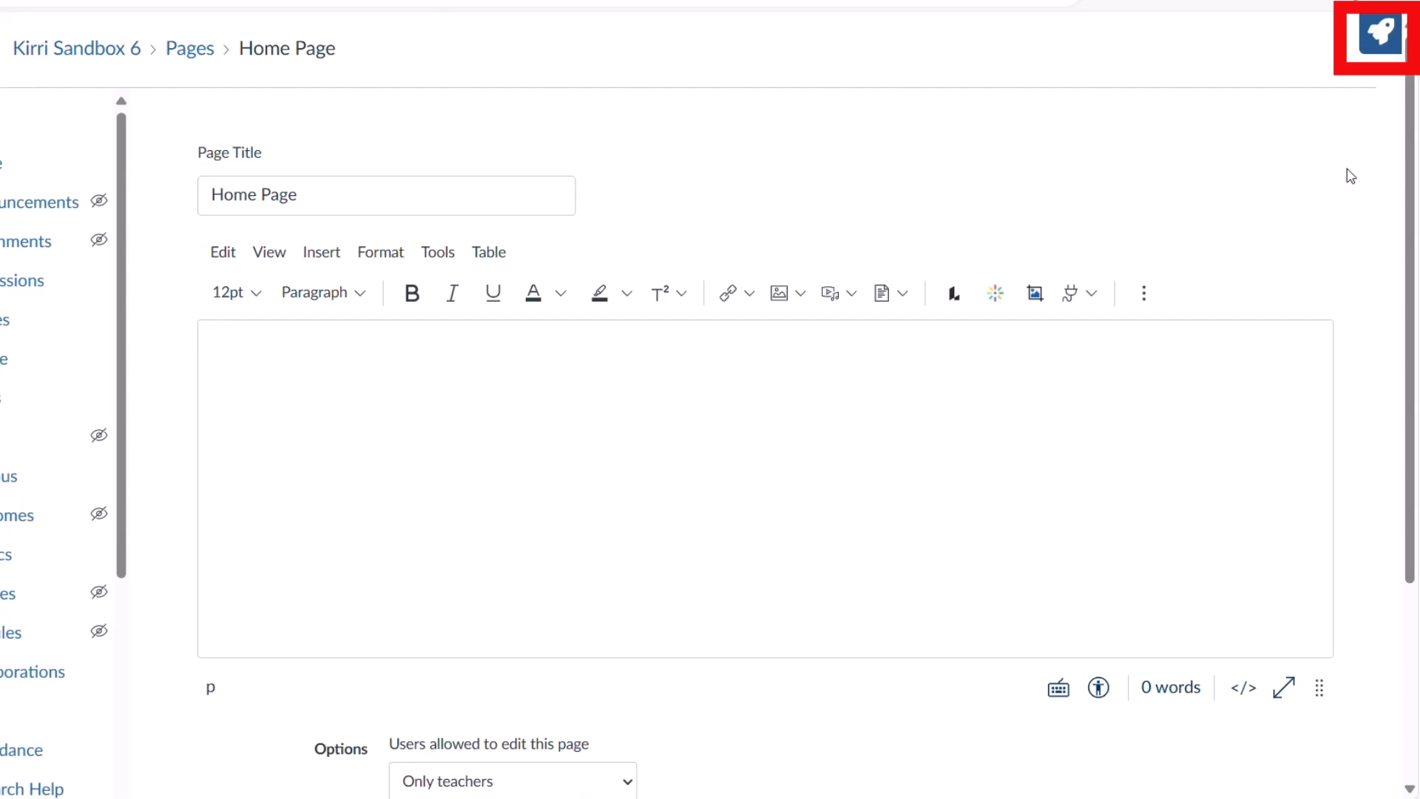
{"action": "left_click", "coordinate": [1369, 48]}
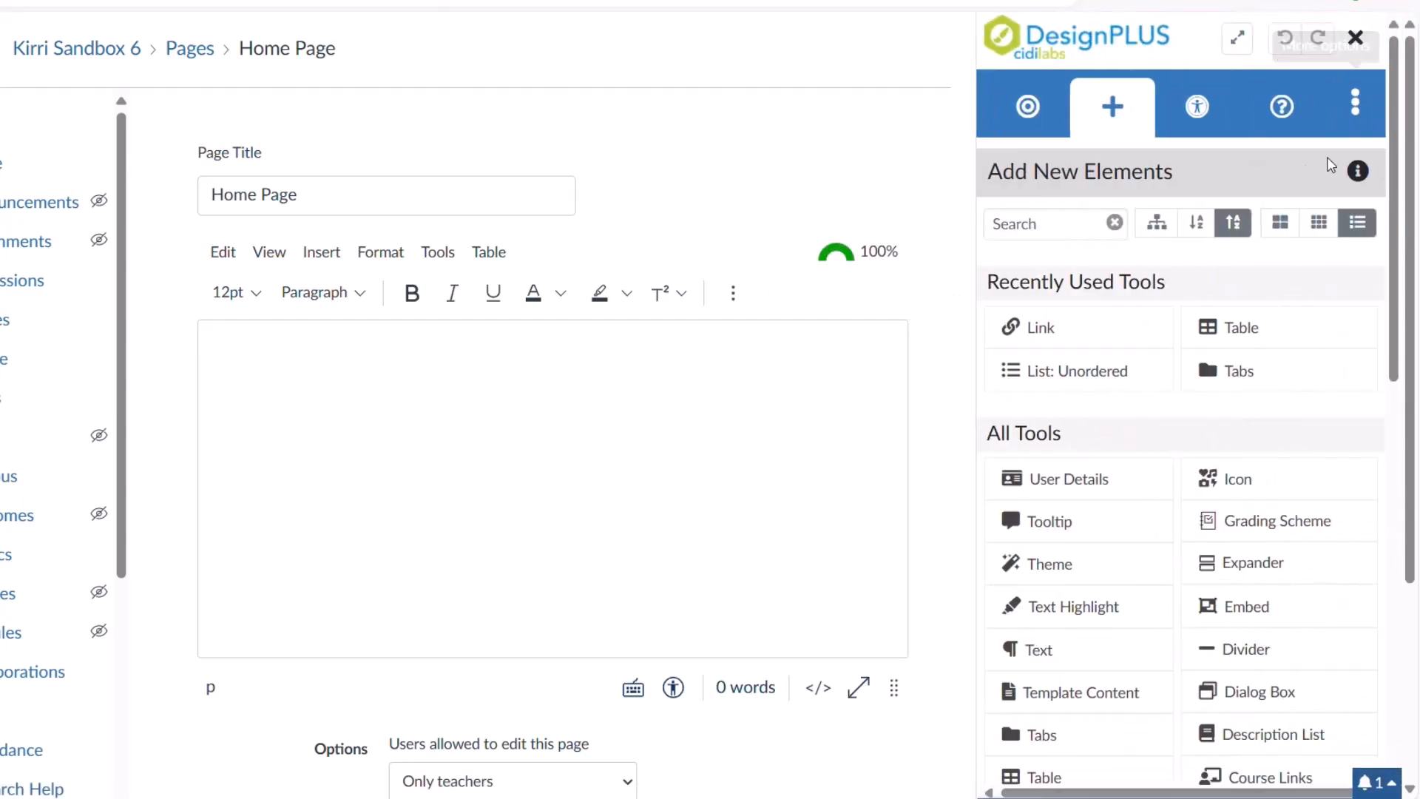
{"action": "left_click", "coordinate": [1033, 562]}
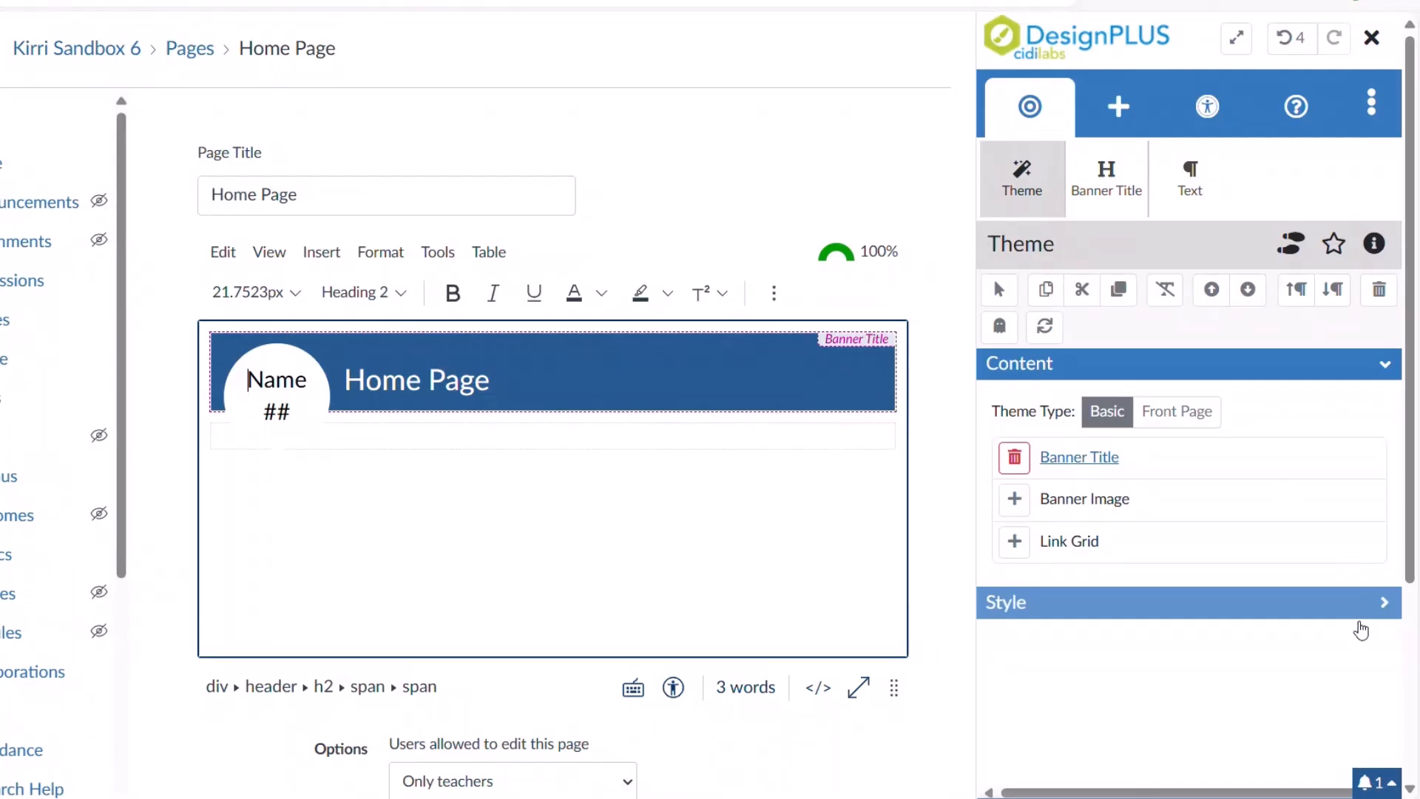
Apply the USU Rounded Corners 1 (Apple) style to the Home Page banner.
{"action": "left_click", "coordinate": [1382, 607]}
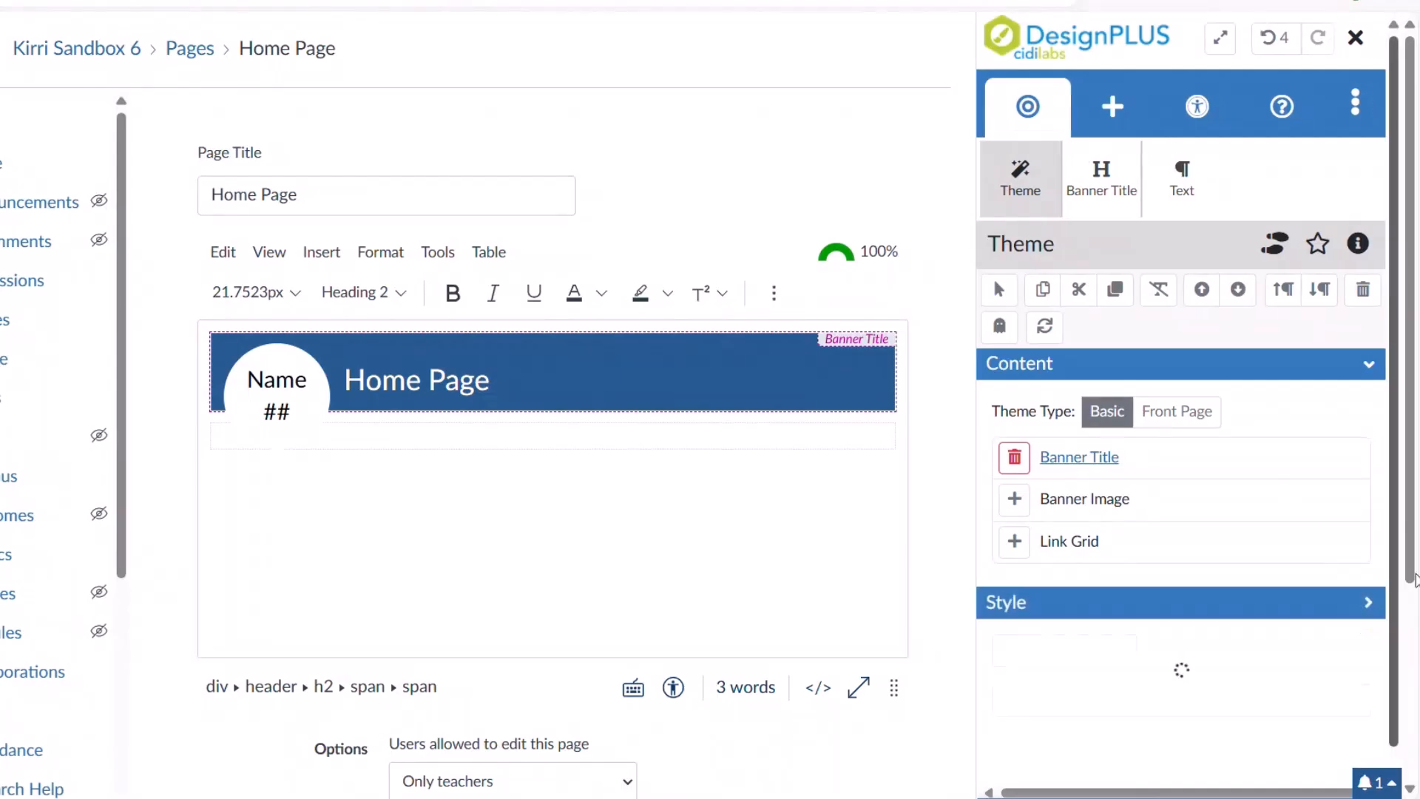
{"action": "left_click_drag", "start_coordinate": [1394, 368], "coordinate": [1403, 548]}
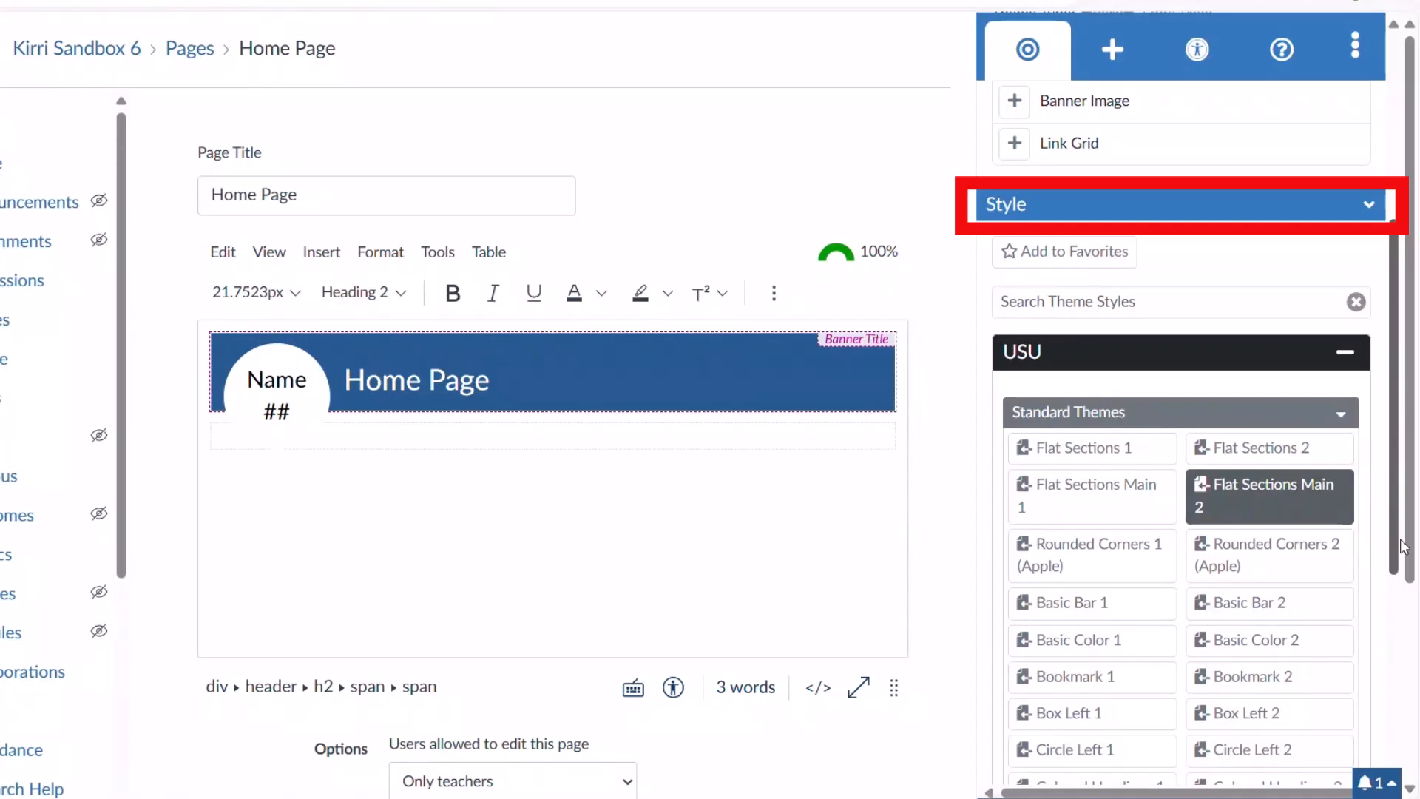
{"action": "left_click", "coordinate": [1230, 359]}
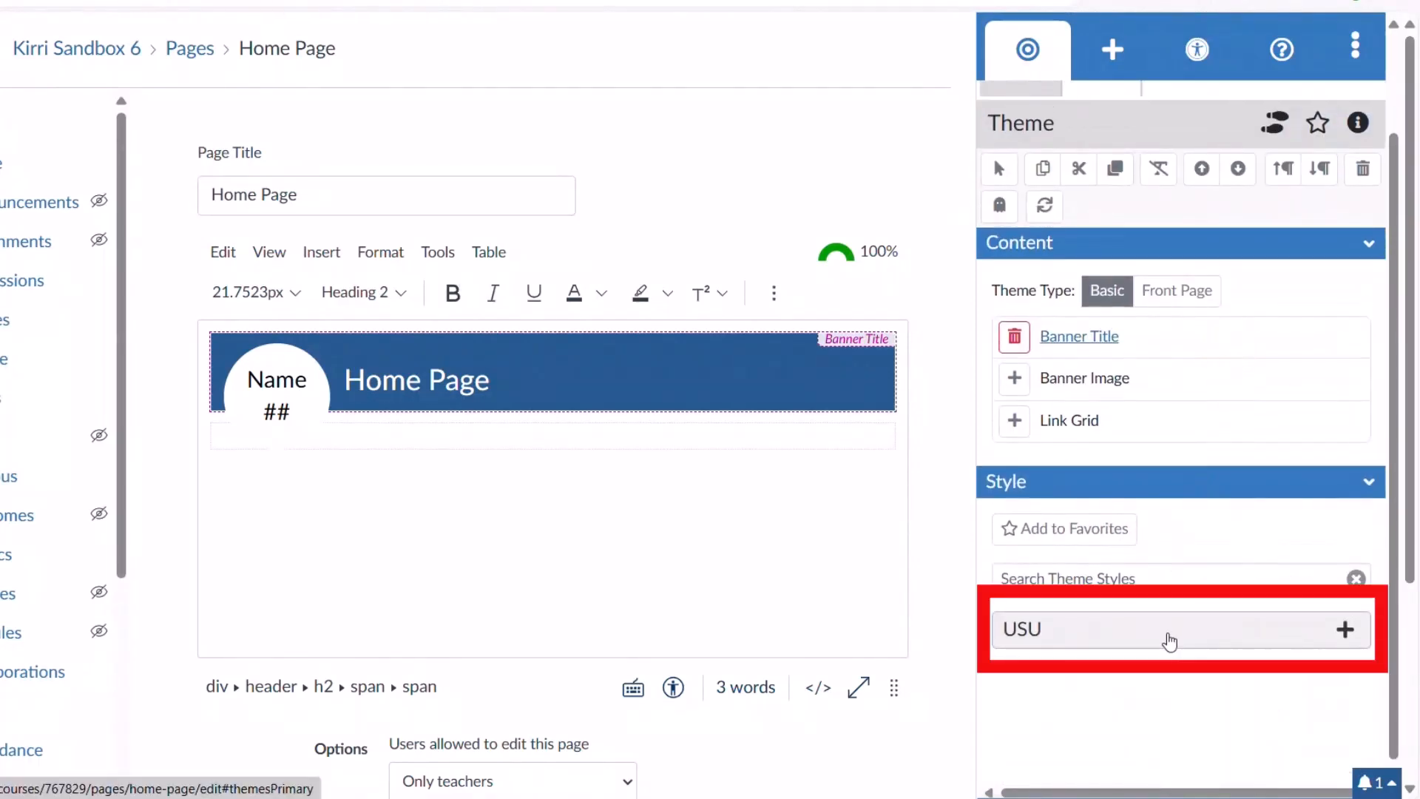
{"action": "left_click", "coordinate": [1169, 643]}
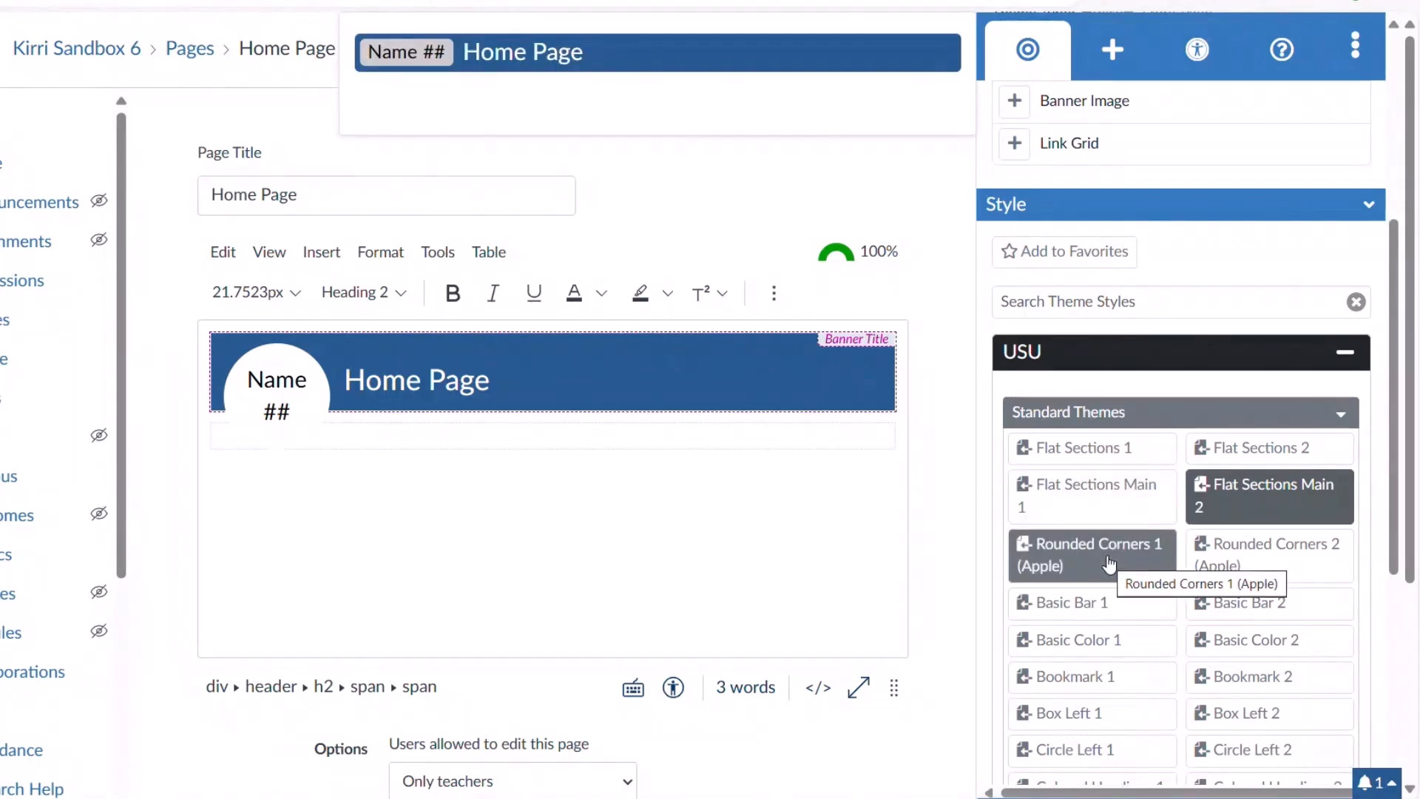
{"action": "left_click", "coordinate": [1109, 564]}
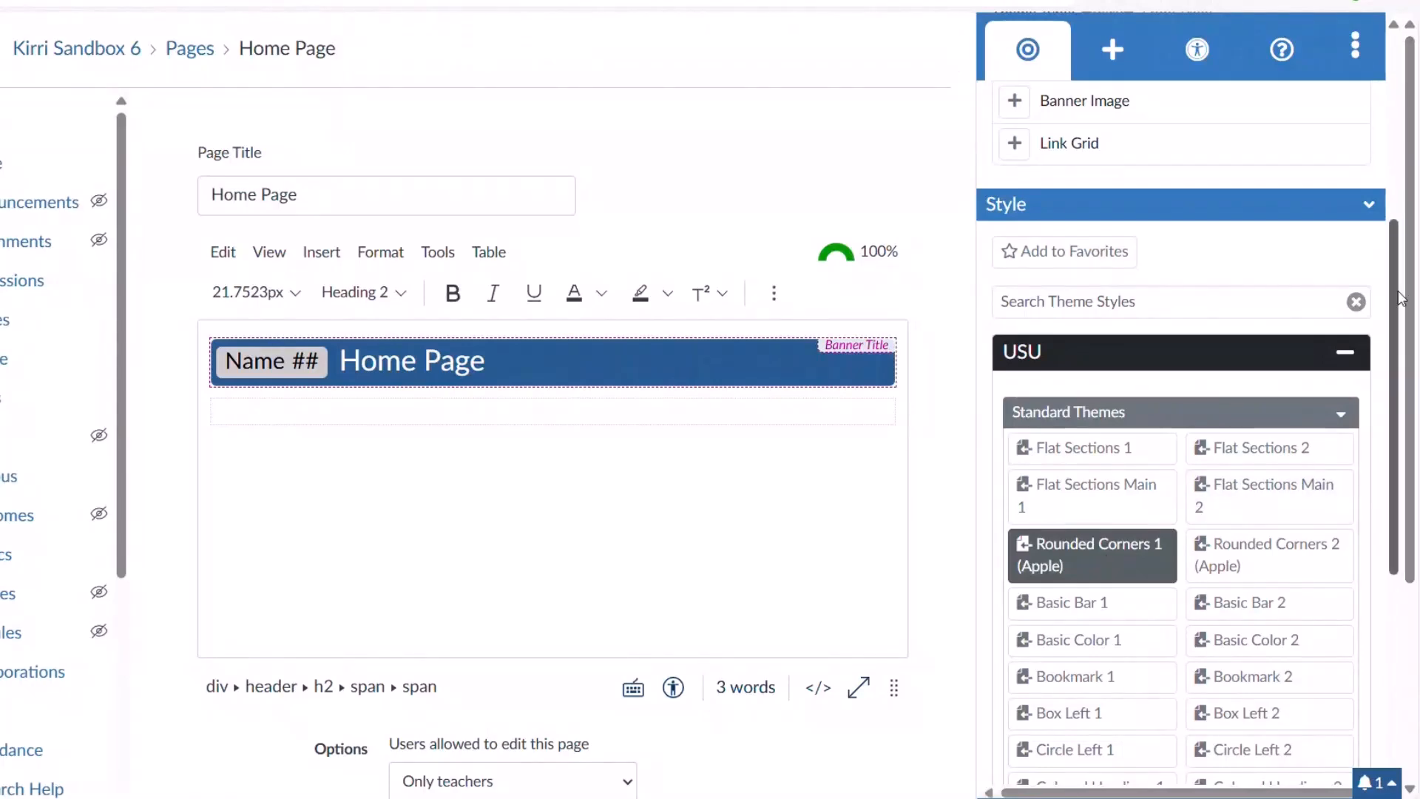
{"action": "left_click_drag", "start_coordinate": [1397, 291], "coordinate": [1394, 253]}
{"action": "scroll", "coordinate": [992, 123], "scroll_direction": "up", "scroll_amount": 3}
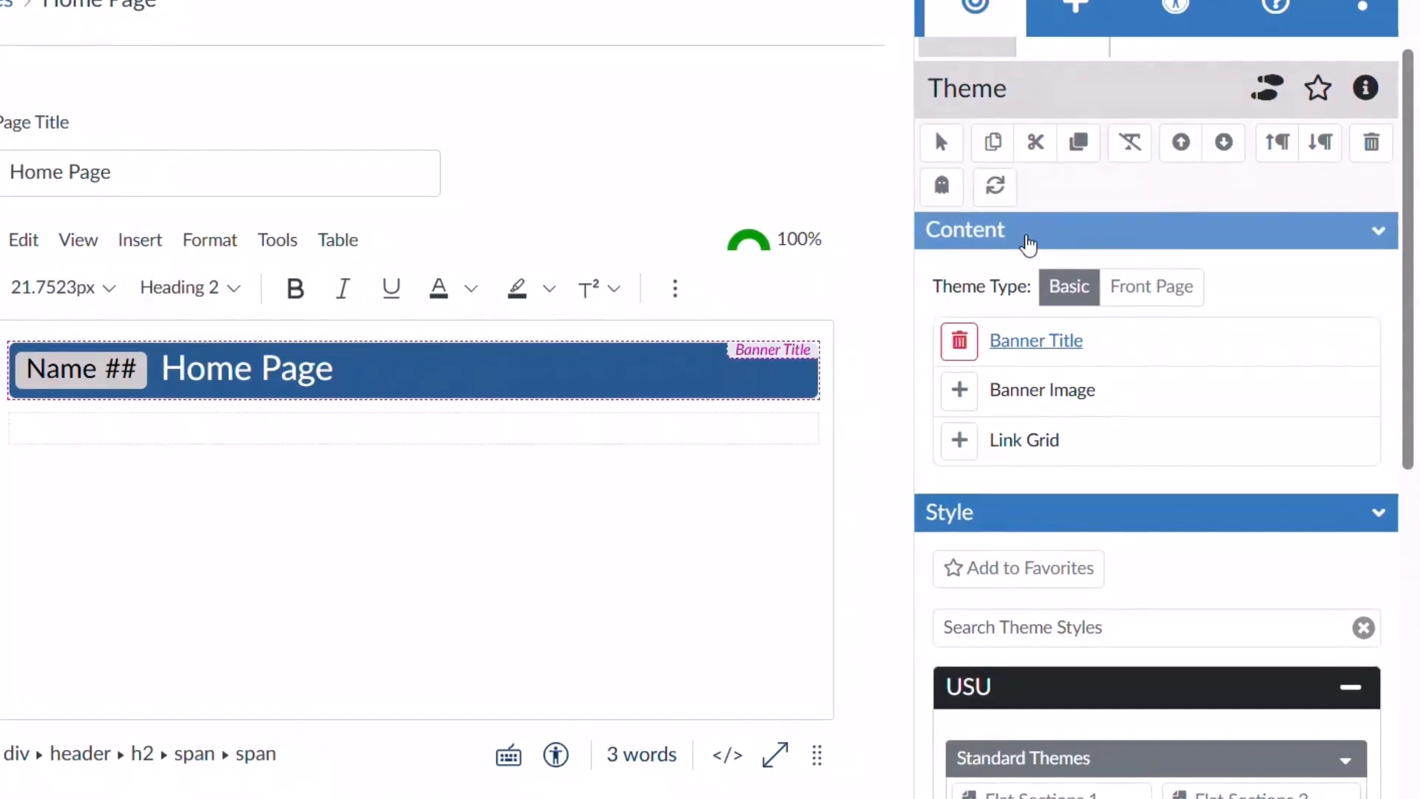
Change the theme type to Front Page, adding a banner image and link grid.
{"action": "left_click", "coordinate": [1157, 290]}
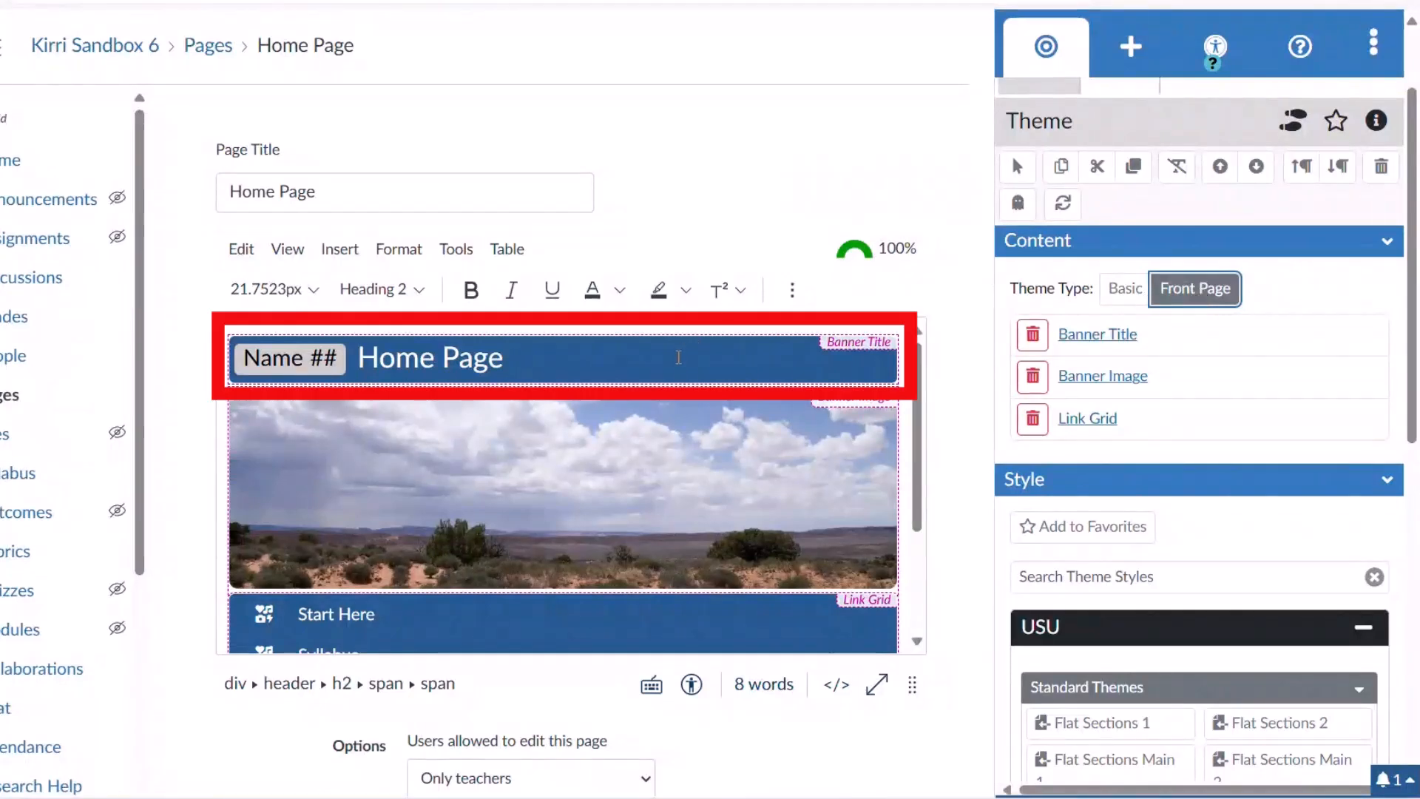
{"action": "left_click", "coordinate": [678, 358]}
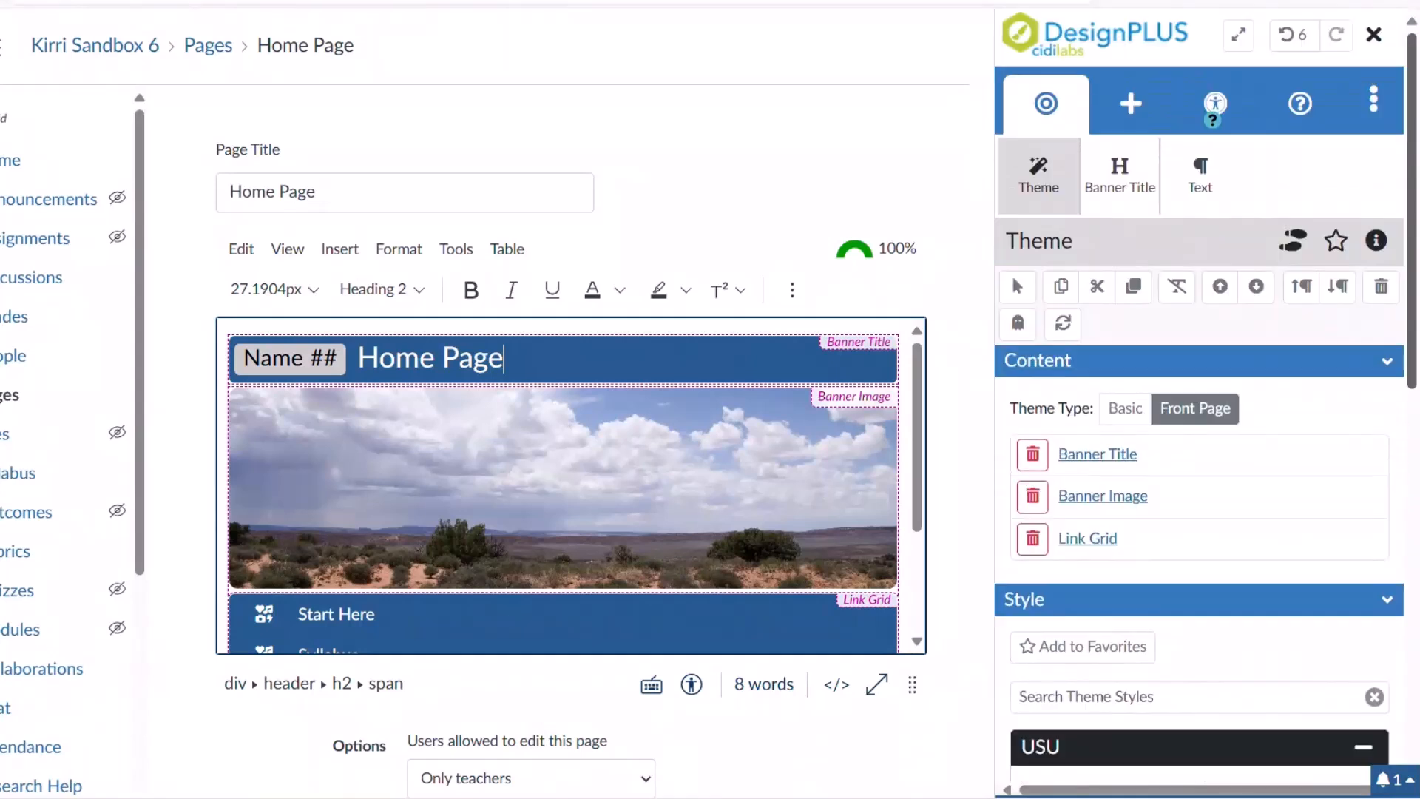
Replace the banner prefixes with 'Example' and '101' so it reads 'Example 101 Home Page'.
{"action": "left_click", "coordinate": [1152, 190]}
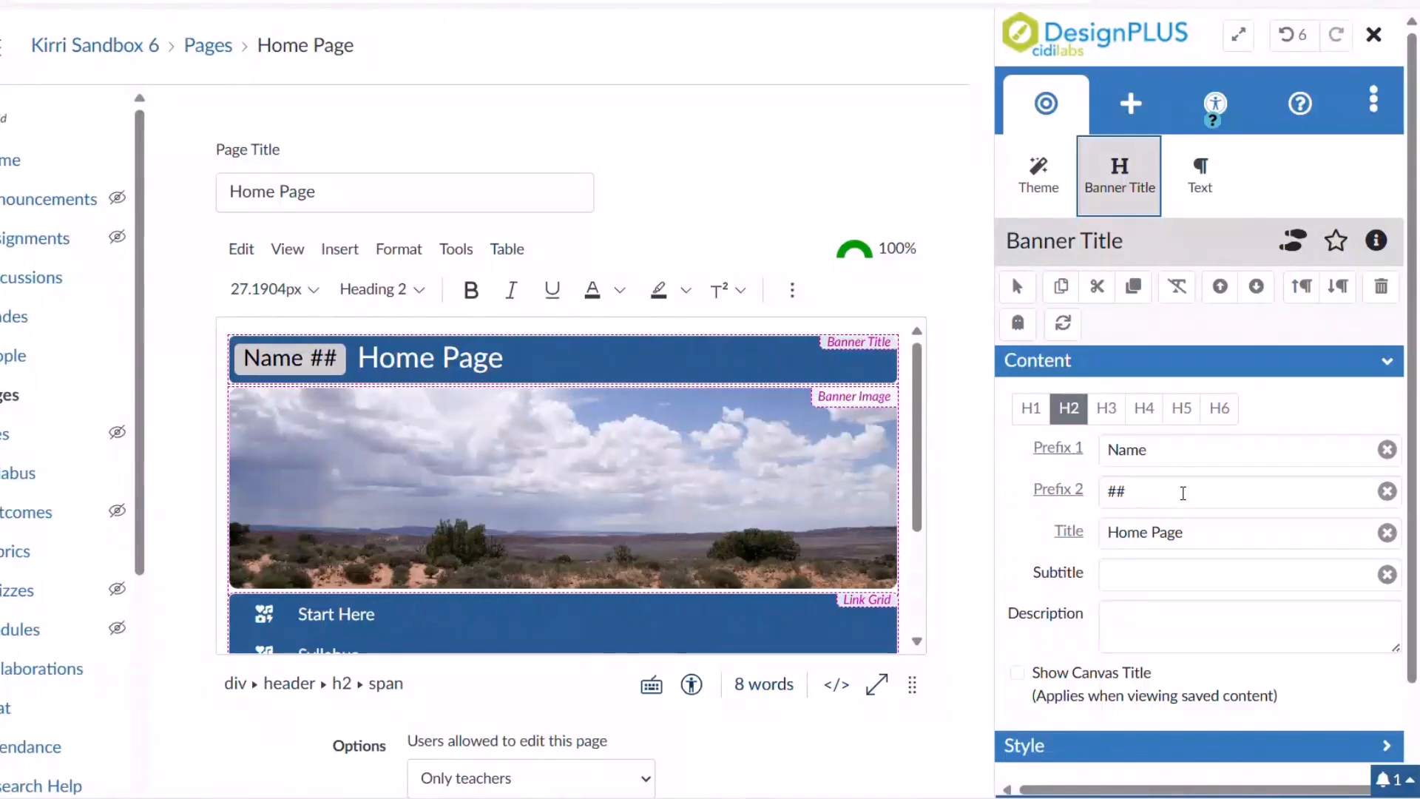
{"action": "double_click", "coordinate": [1165, 451]}
{"action": "key", "text": "BackSpace"}
{"action": "type", "text": "Example"}
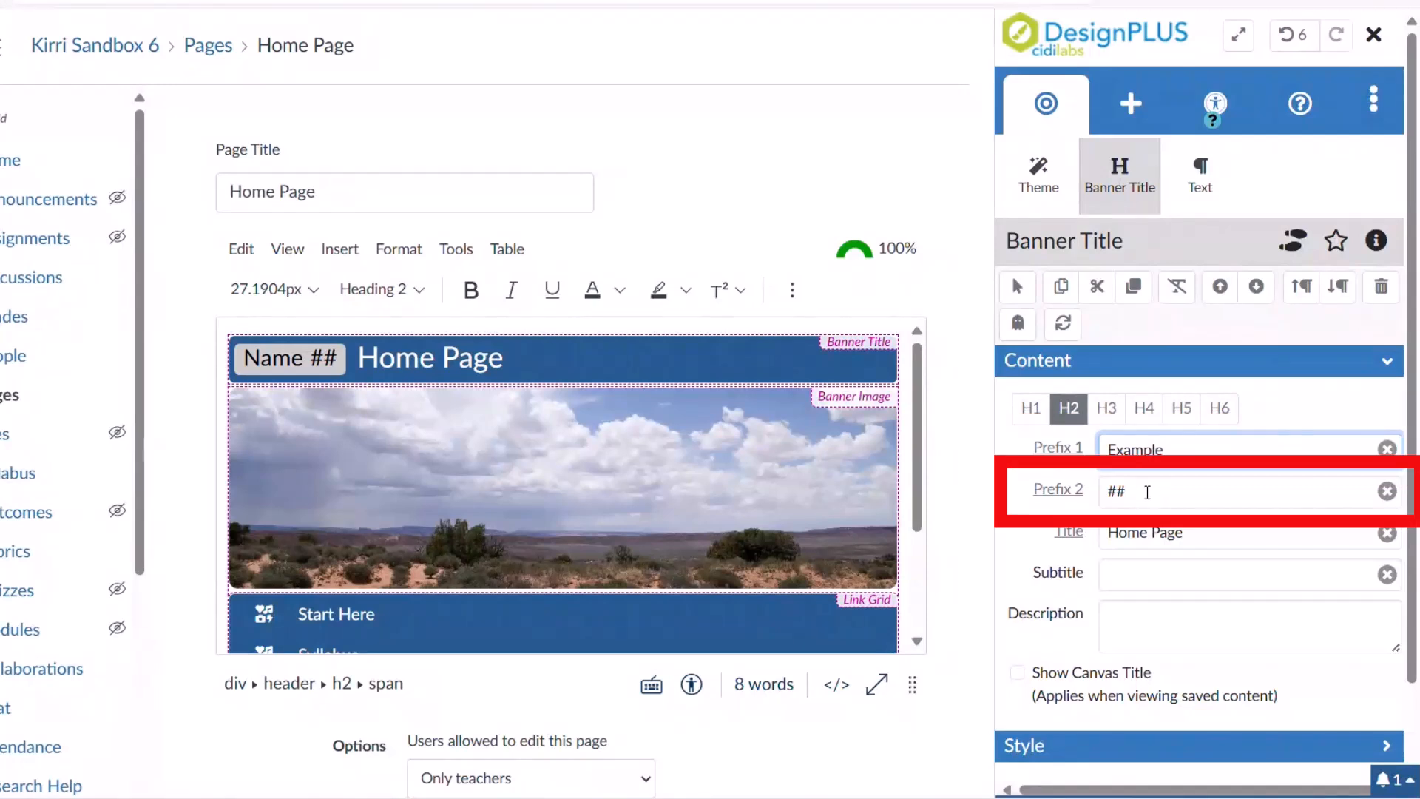
{"action": "left_click", "coordinate": [1146, 491]}
{"action": "key", "text": "BackSpace"}
{"action": "key", "text": "BackSpace"}
{"action": "type", "text": "101"}
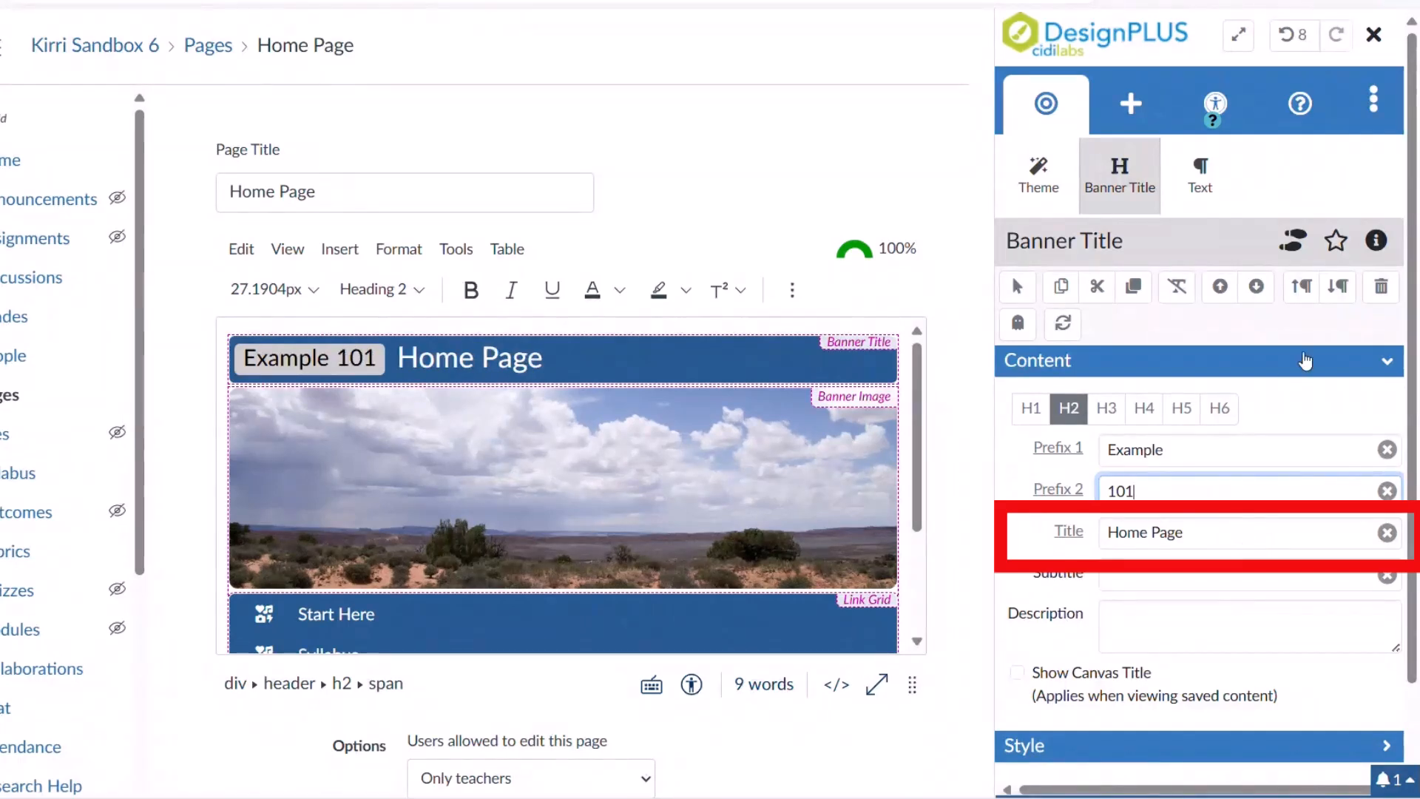
{"action": "scroll", "coordinate": [1400, 452], "scroll_direction": "down", "scroll_amount": 1}
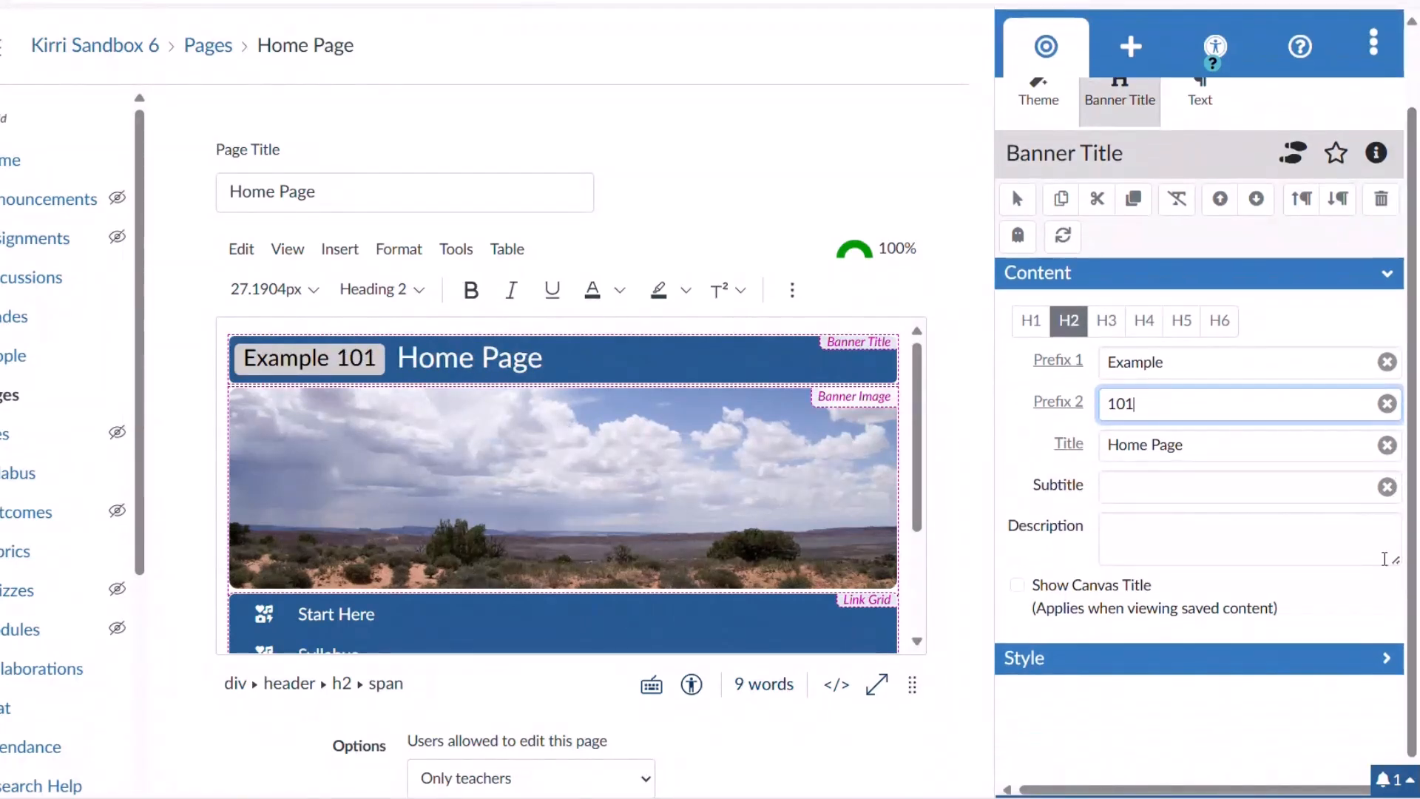
{"action": "left_click", "coordinate": [1292, 658]}
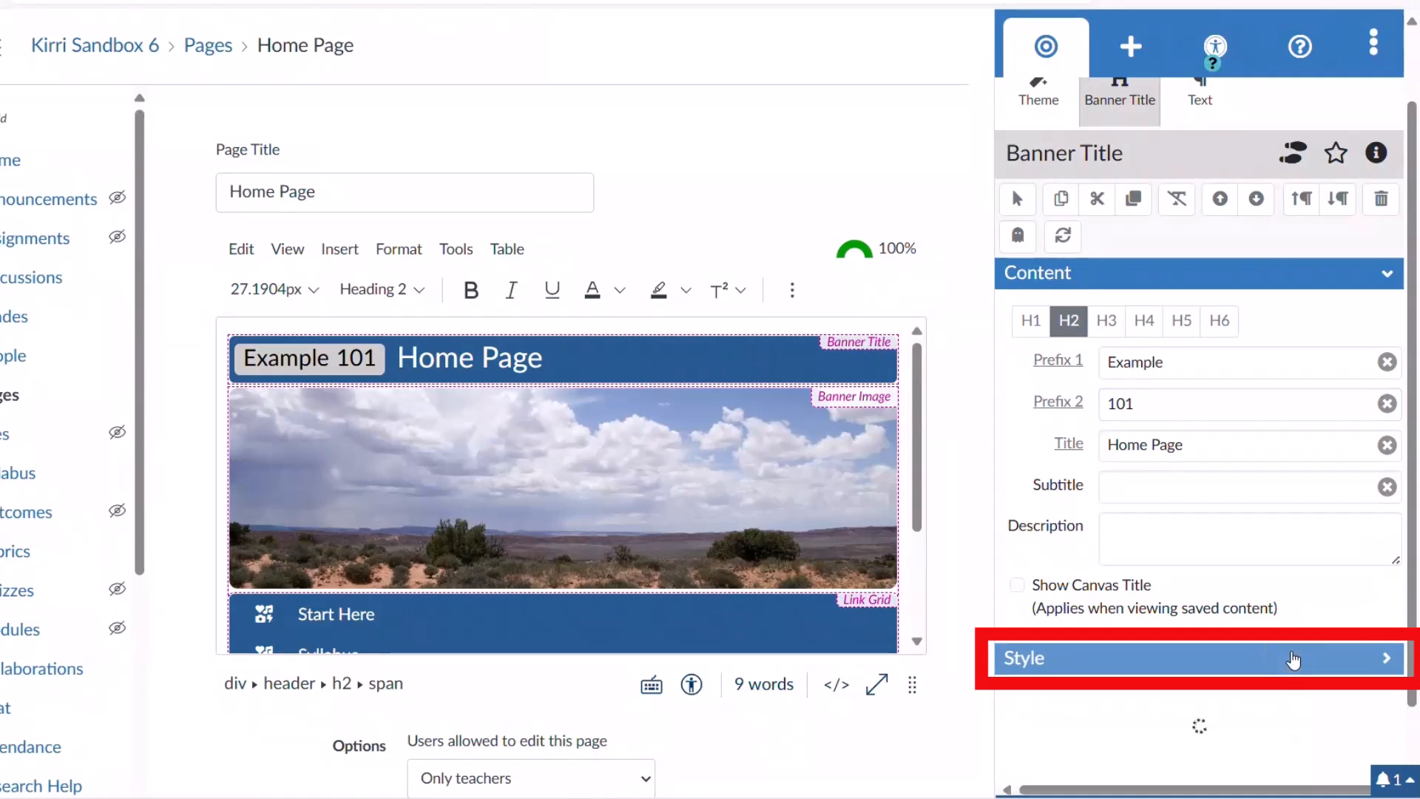
Check the Legacy DesignPLUS Styles list, keeping the banner on Rounded Corners 1 (Apple).
{"action": "left_click_drag", "start_coordinate": [1412, 338], "coordinate": [1410, 650]}
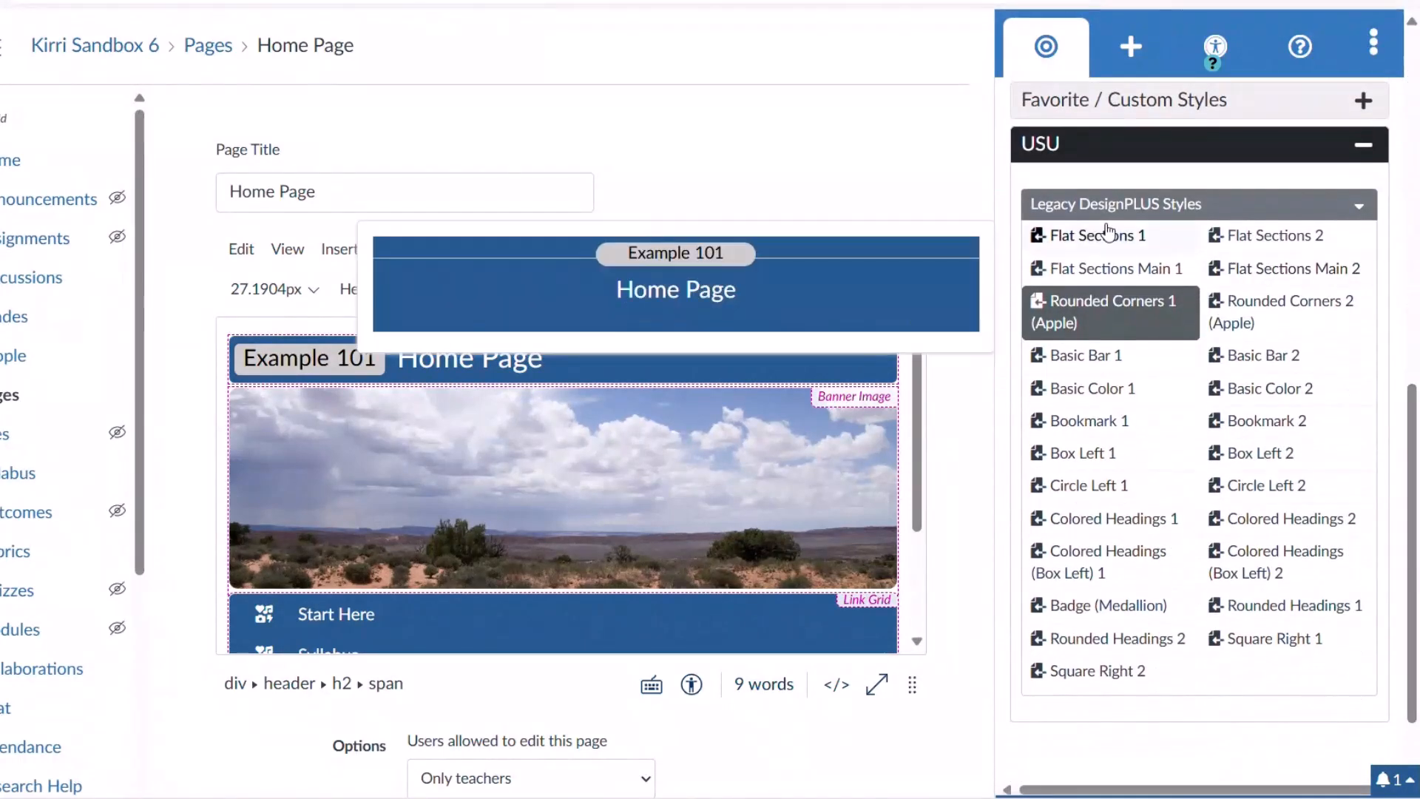
{"action": "mouse_move", "coordinate": [1105, 268]}
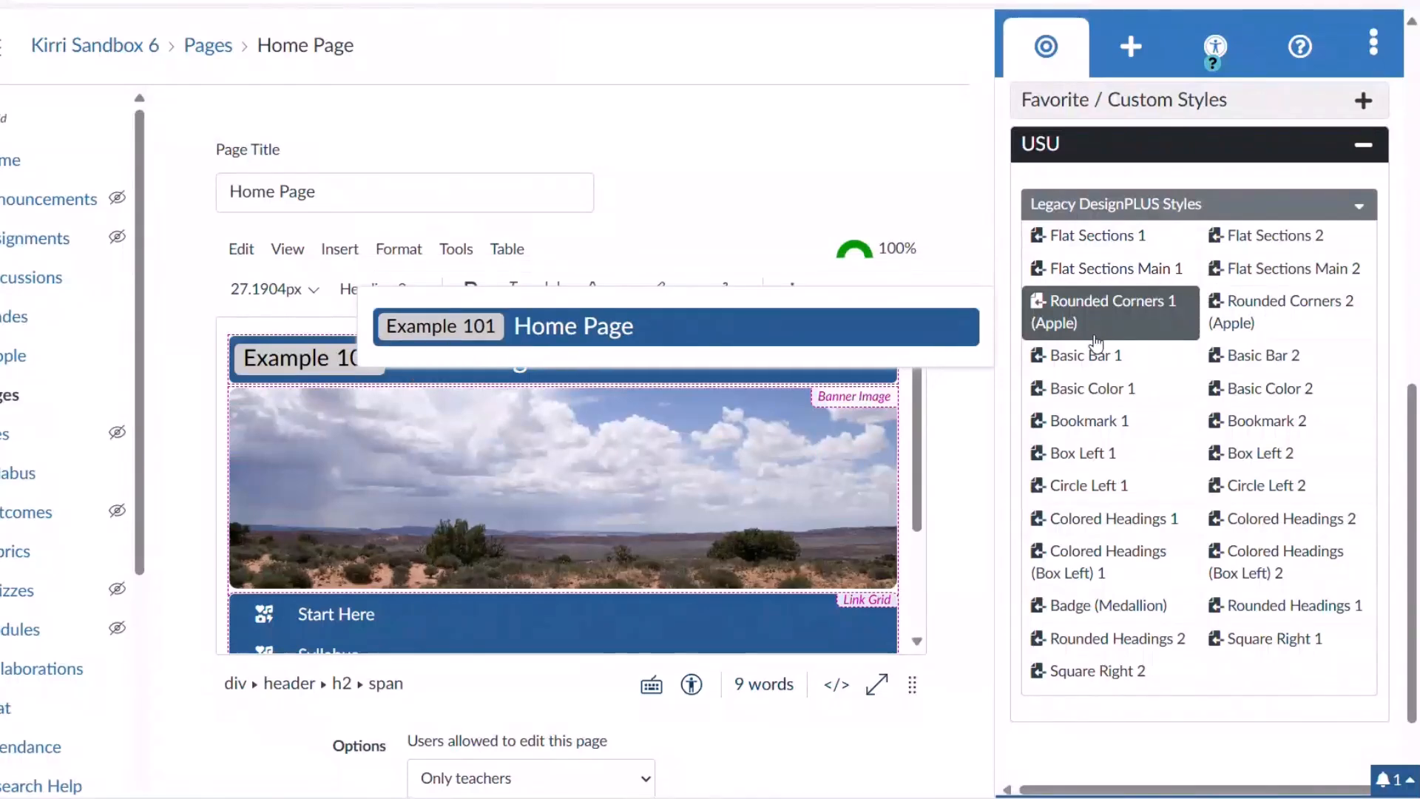
{"action": "mouse_move", "coordinate": [1092, 387]}
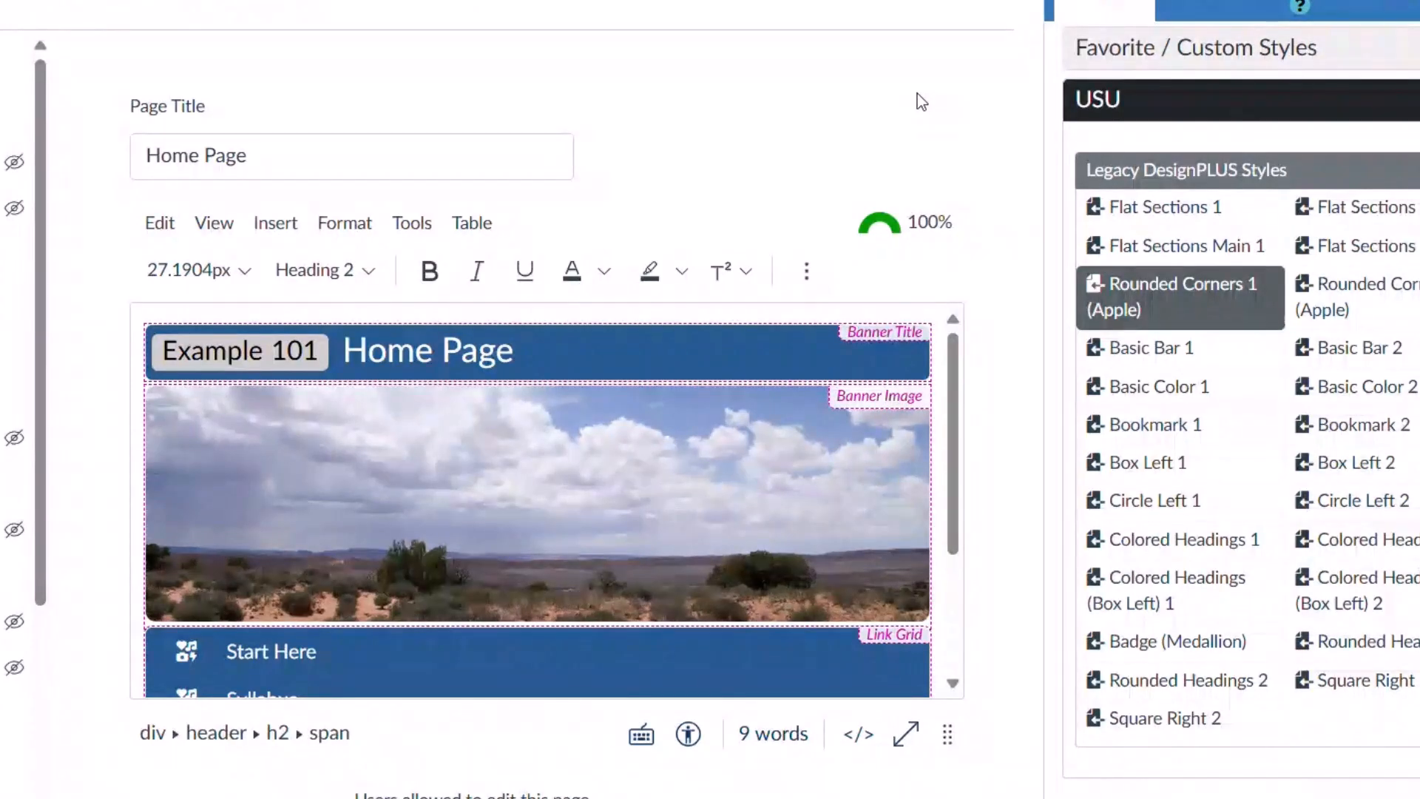
Select the banner image and bring up the Upload / Embed Image dialog.
{"action": "left_click", "coordinate": [642, 513]}
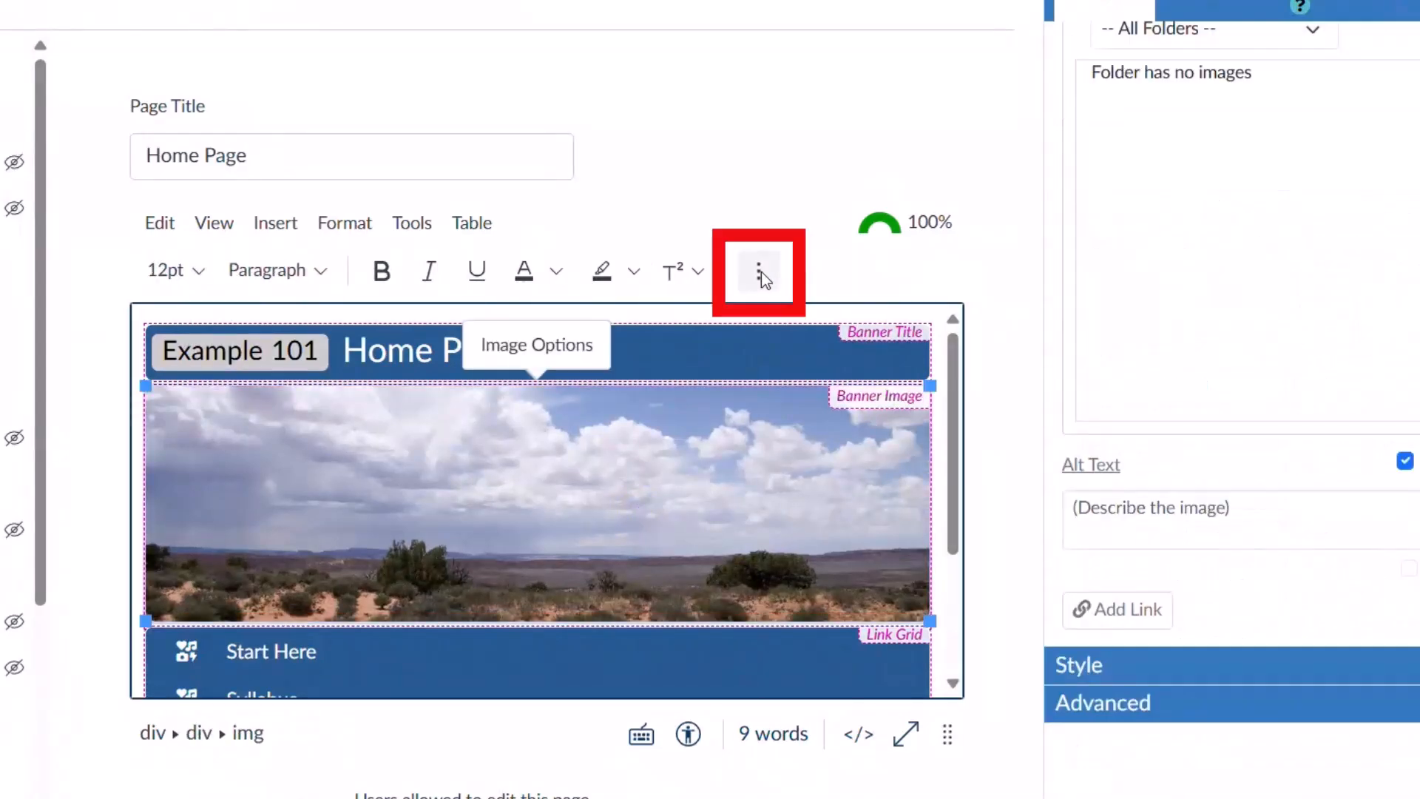
{"action": "left_click", "coordinate": [758, 270]}
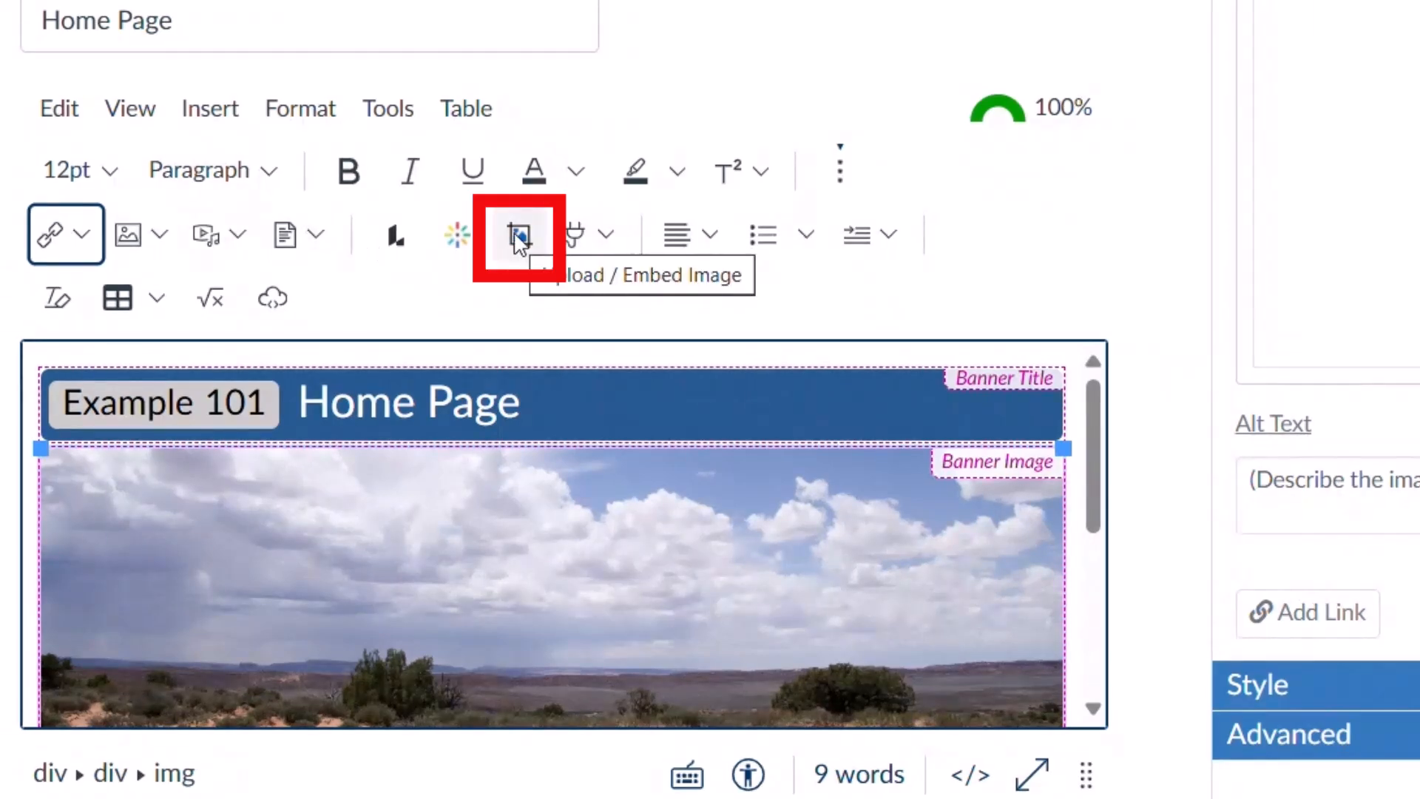
{"action": "left_click", "coordinate": [517, 237]}
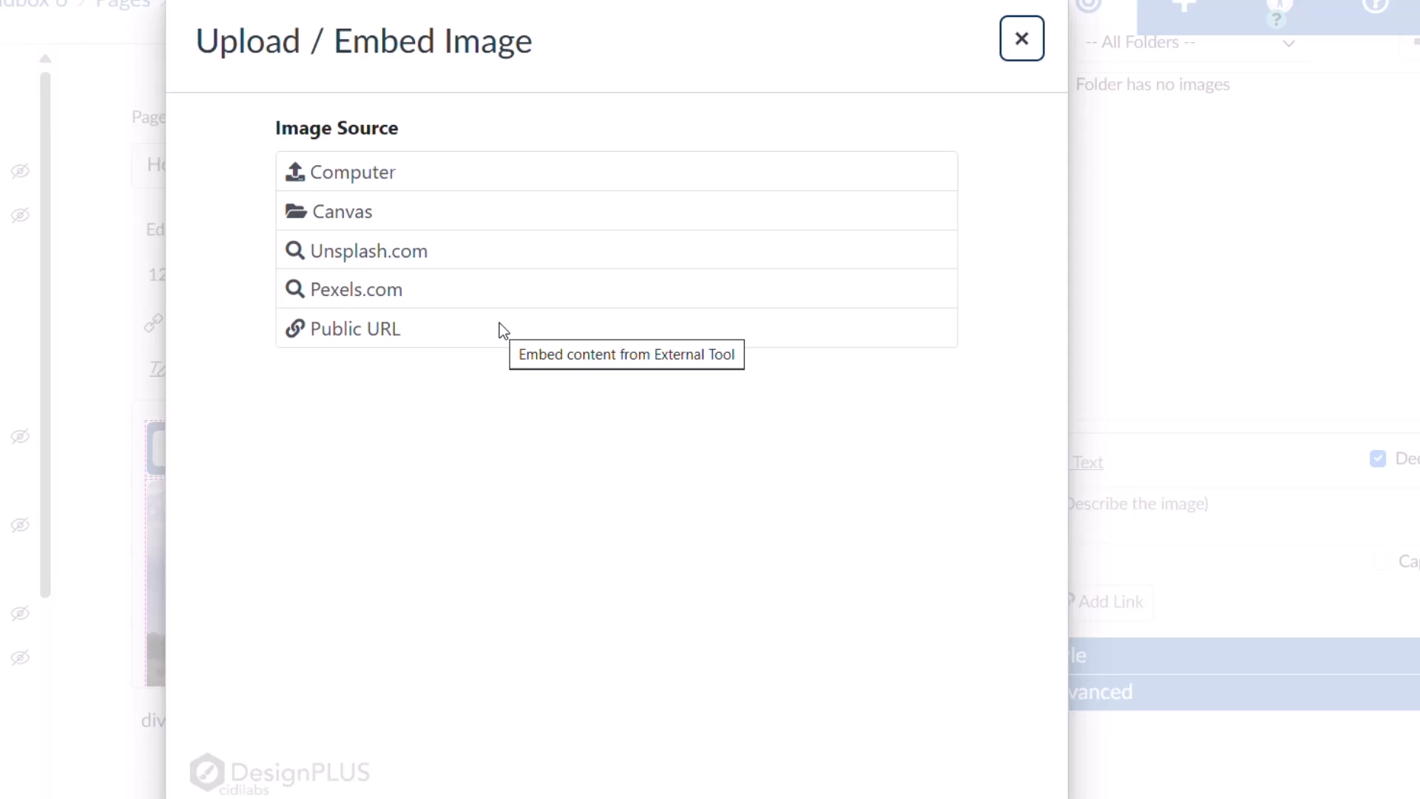
Search Unsplash for 'House' and load the red house photo into the image cropper.
{"action": "left_click", "coordinate": [384, 263]}
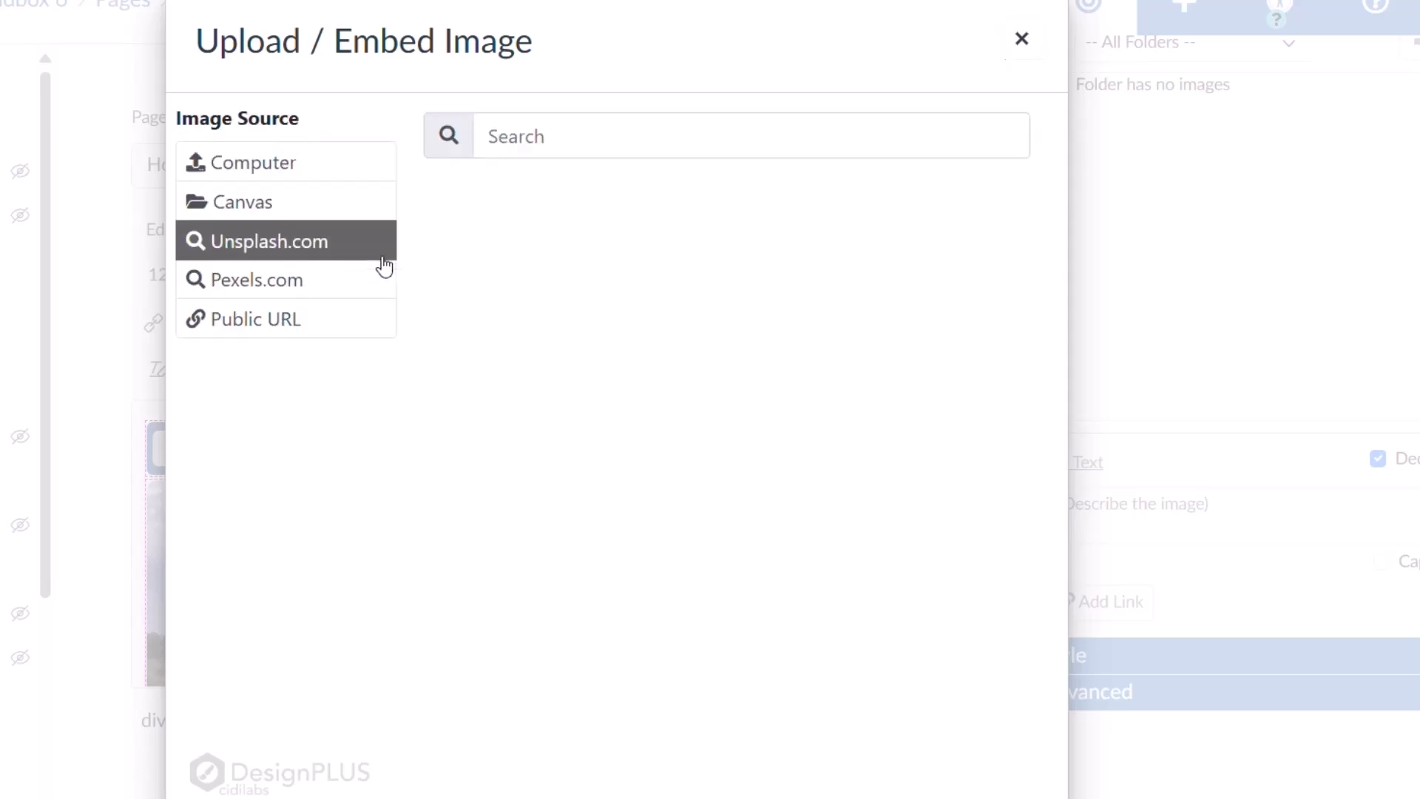
{"action": "left_click", "coordinate": [542, 136]}
{"action": "type", "text": "House"}
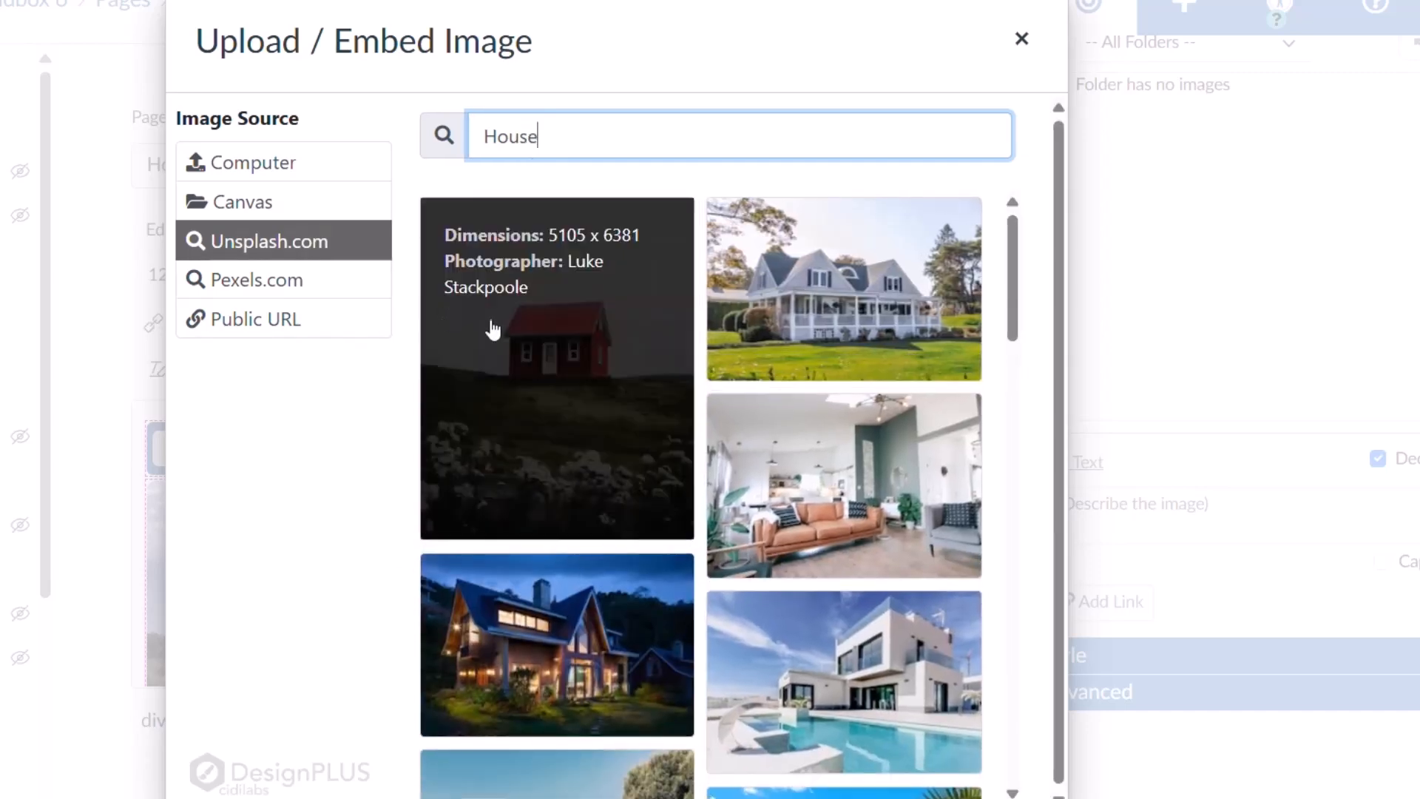
{"action": "left_click", "coordinate": [490, 323]}
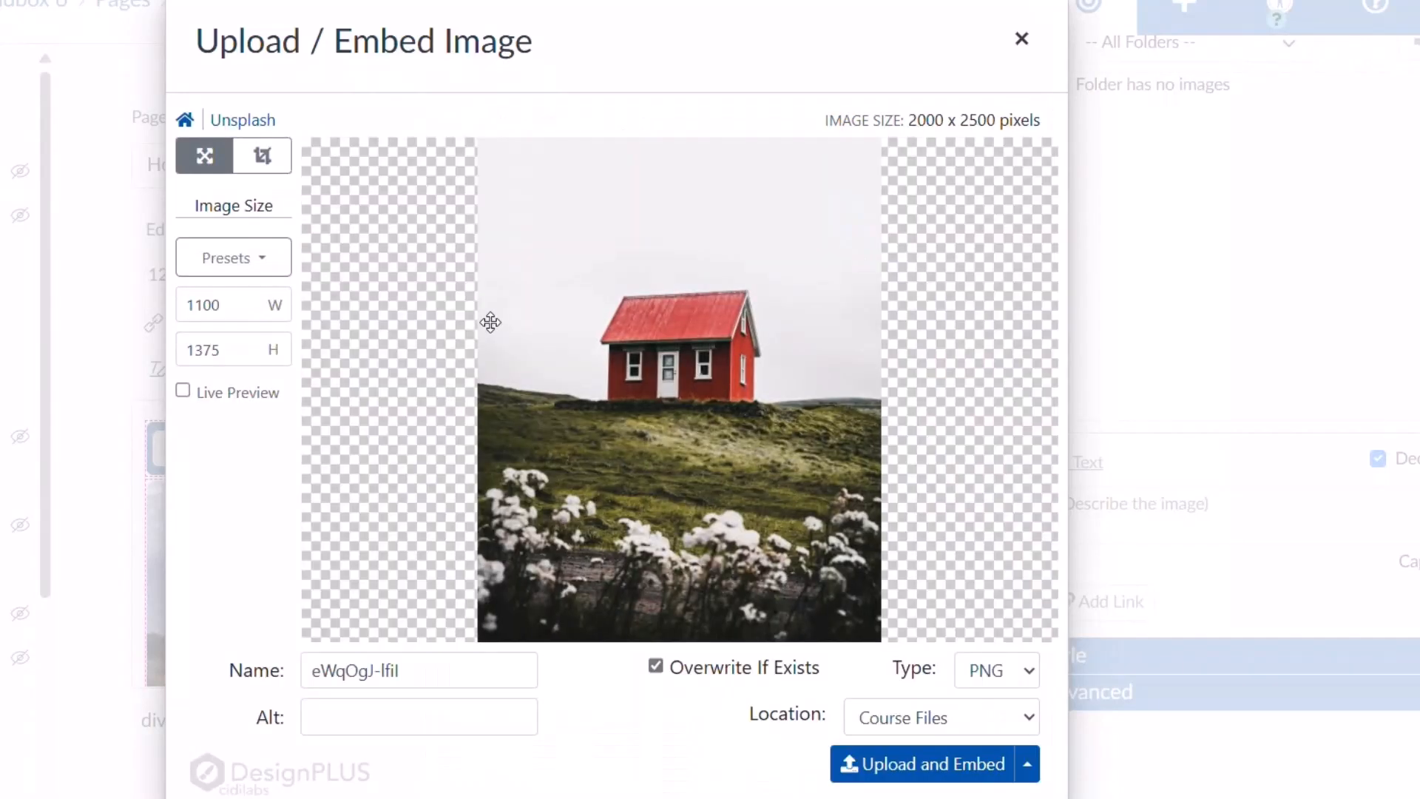
{"action": "left_click", "coordinate": [269, 162]}
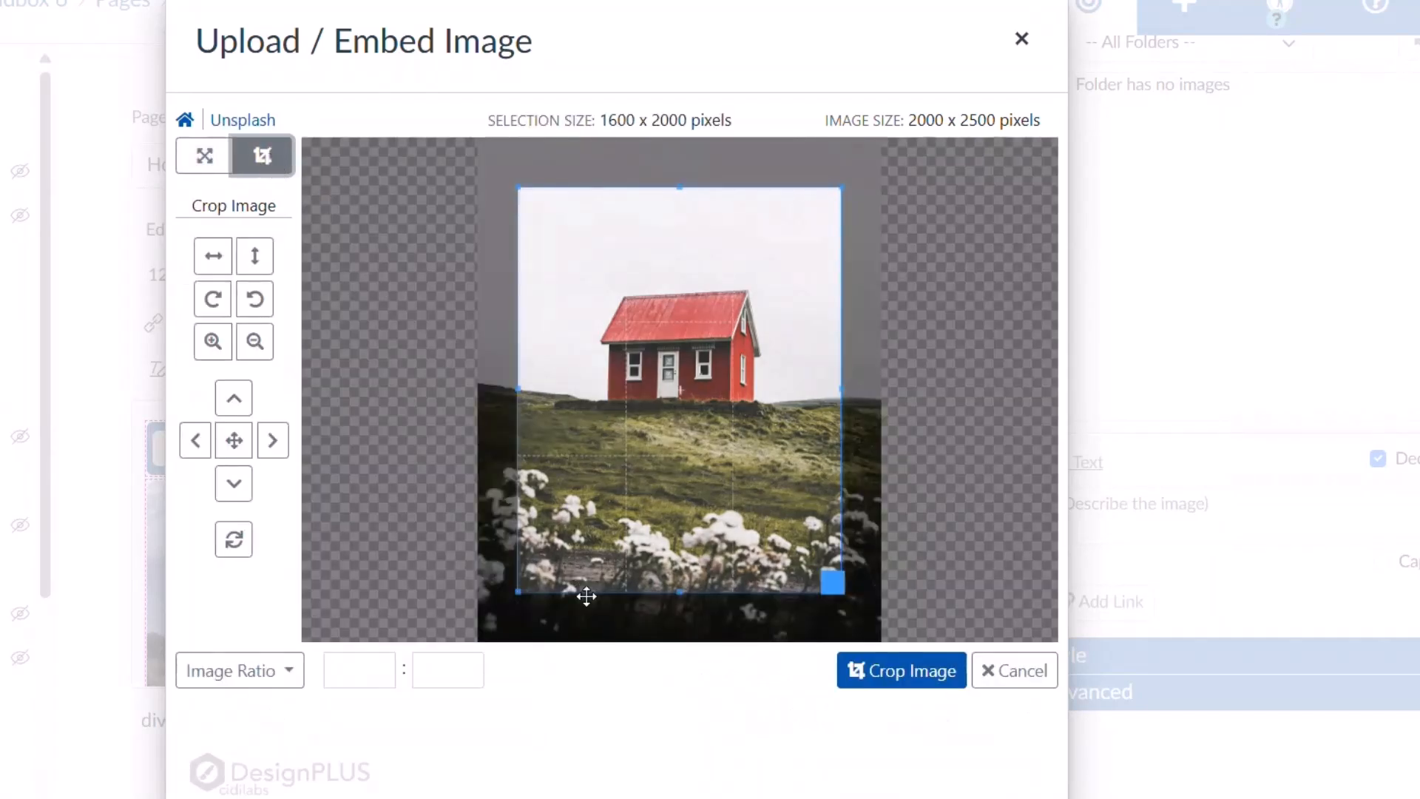
Crop the red house photo to a wide strip framing the house.
{"action": "left_click_drag", "start_coordinate": [518, 381], "coordinate": [437, 355]}
{"action": "left_click_drag", "start_coordinate": [840, 387], "coordinate": [951, 387]}
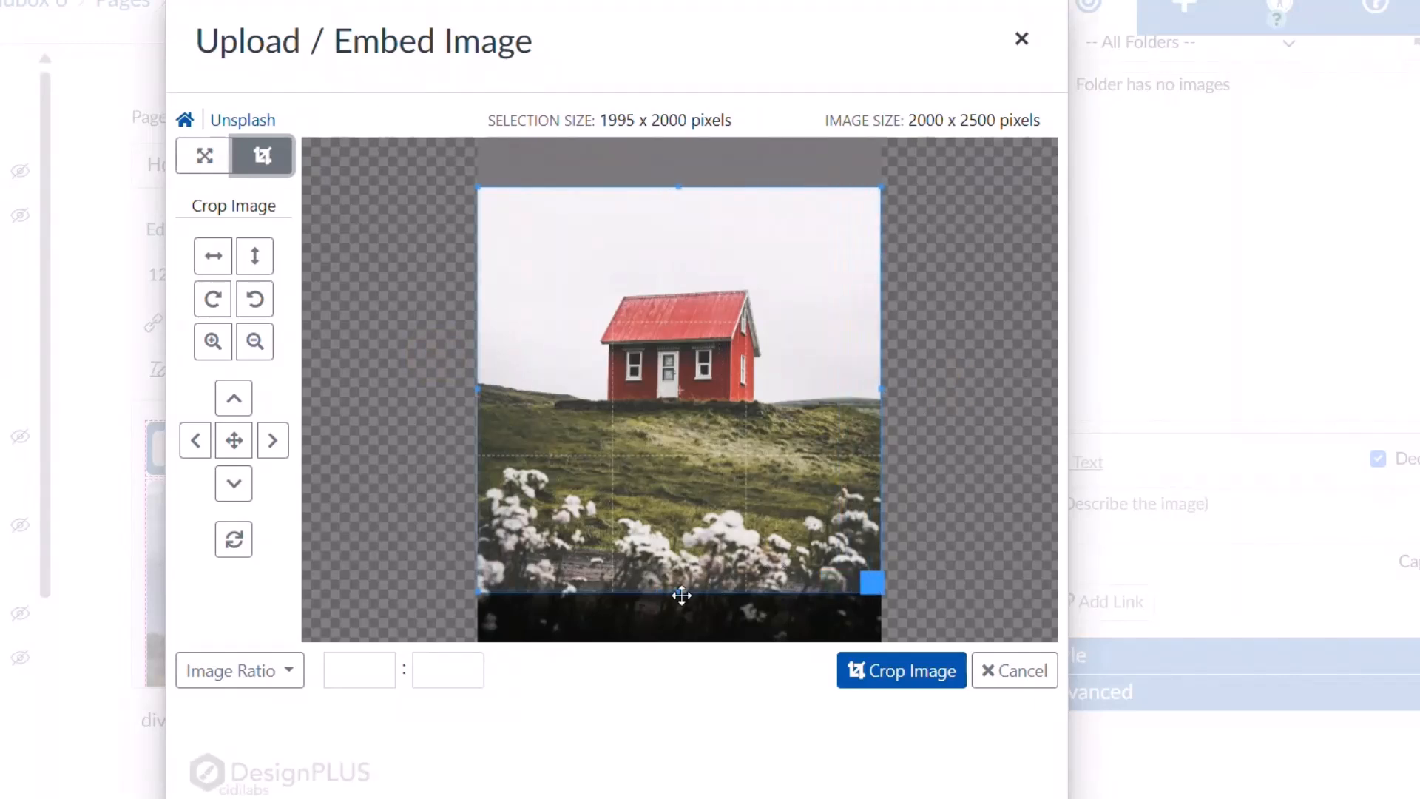
{"action": "left_click_drag", "start_coordinate": [678, 592], "coordinate": [698, 419]}
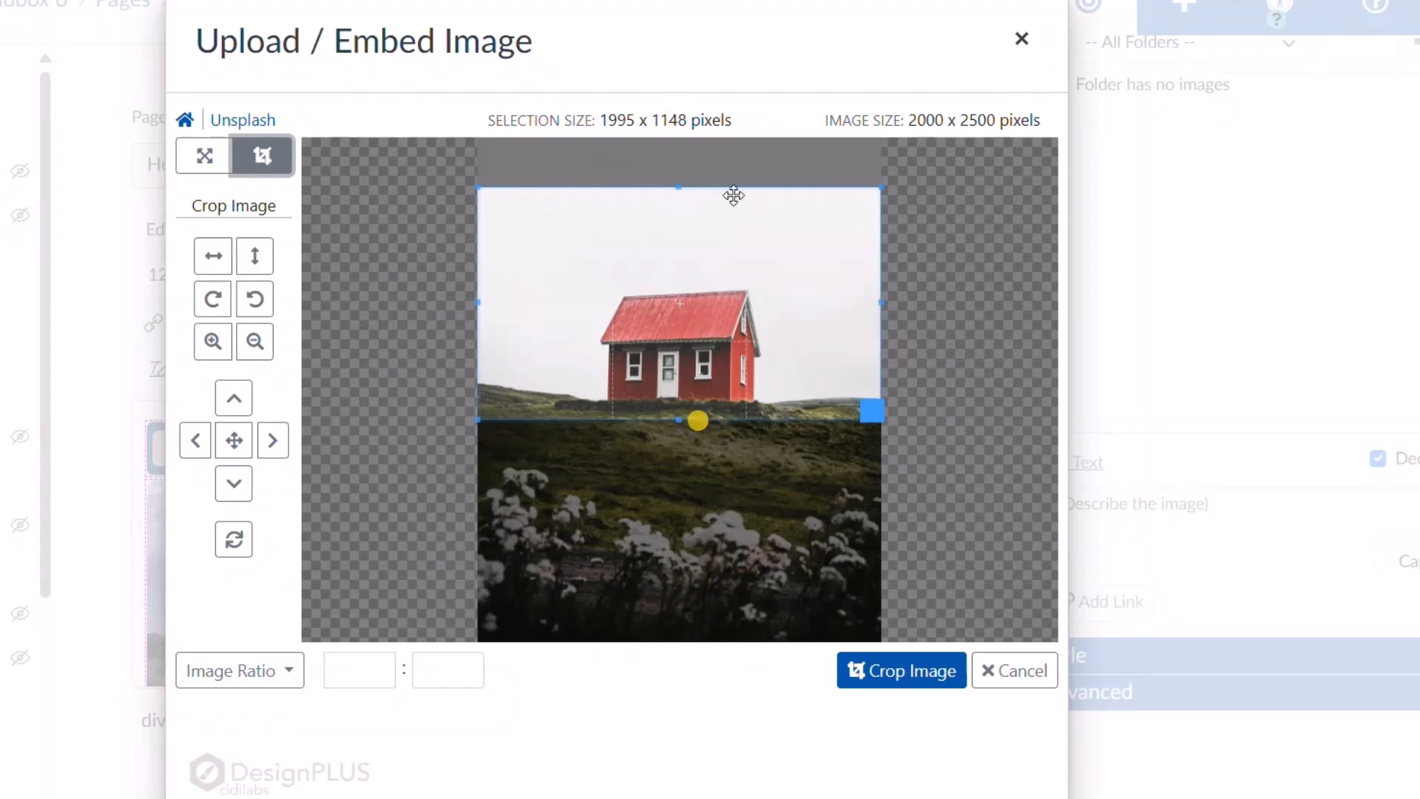
{"action": "left_click_drag", "start_coordinate": [678, 190], "coordinate": [666, 262]}
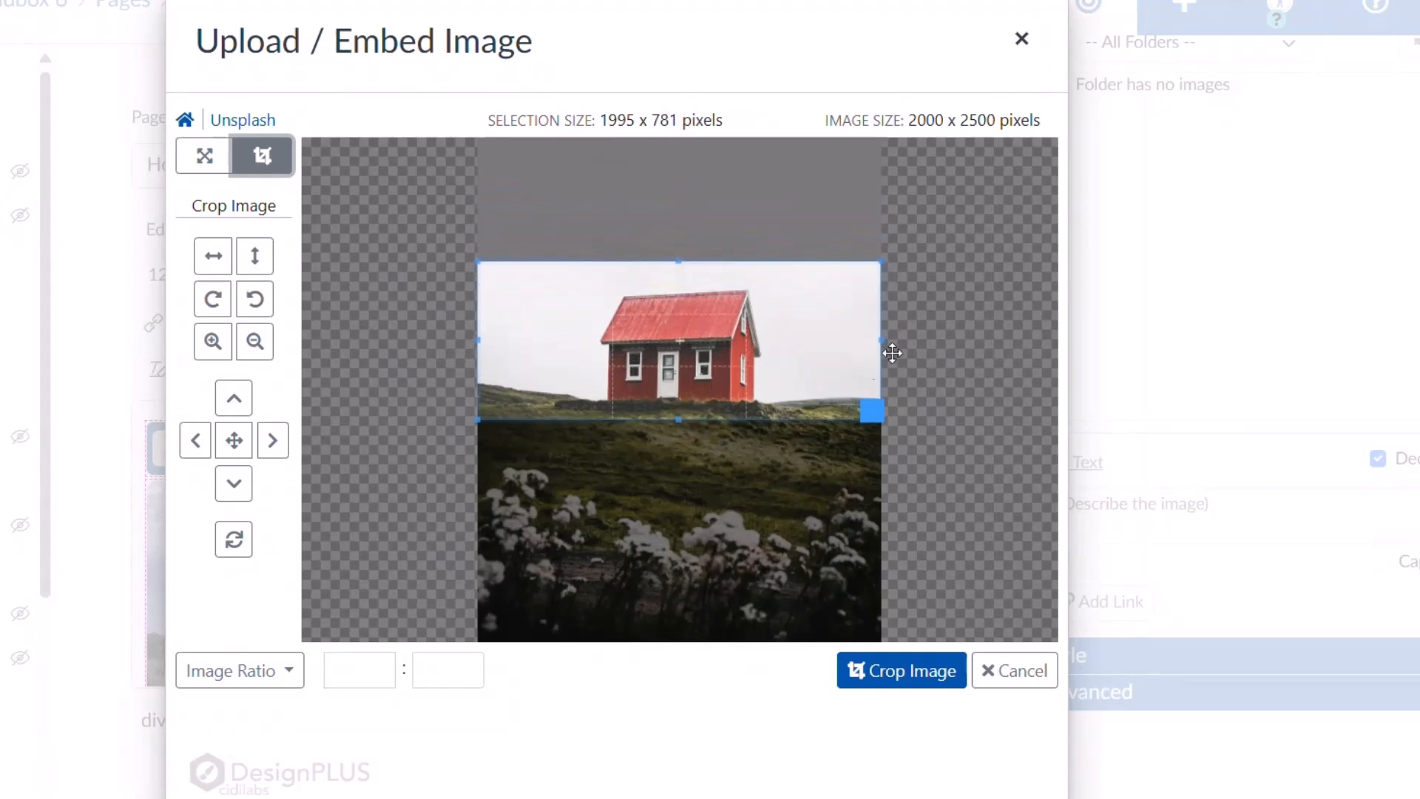
{"action": "left_click", "coordinate": [915, 673]}
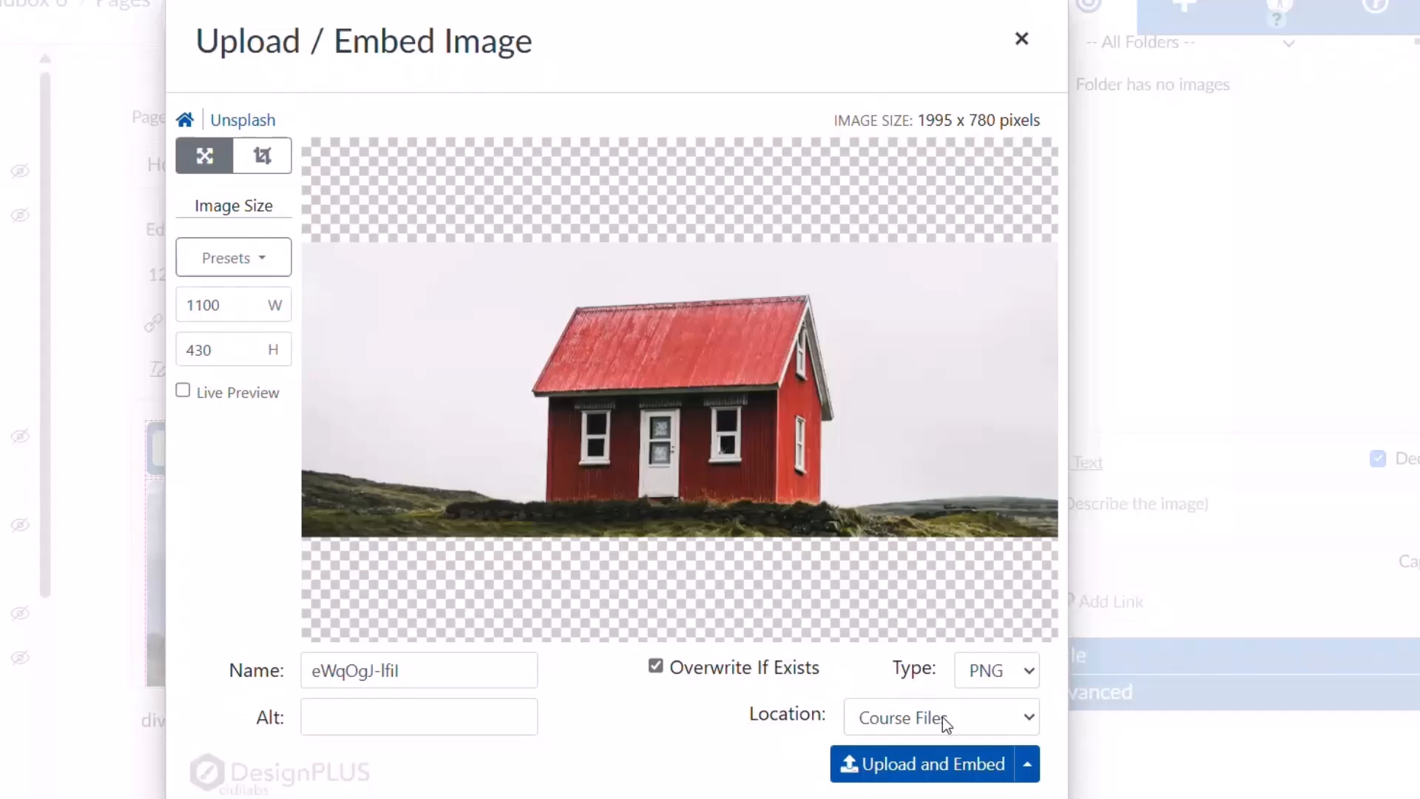
Upload the cropped 1100 x 430 photo to Course Files and embed it as the banner.
{"action": "left_click", "coordinate": [1030, 717]}
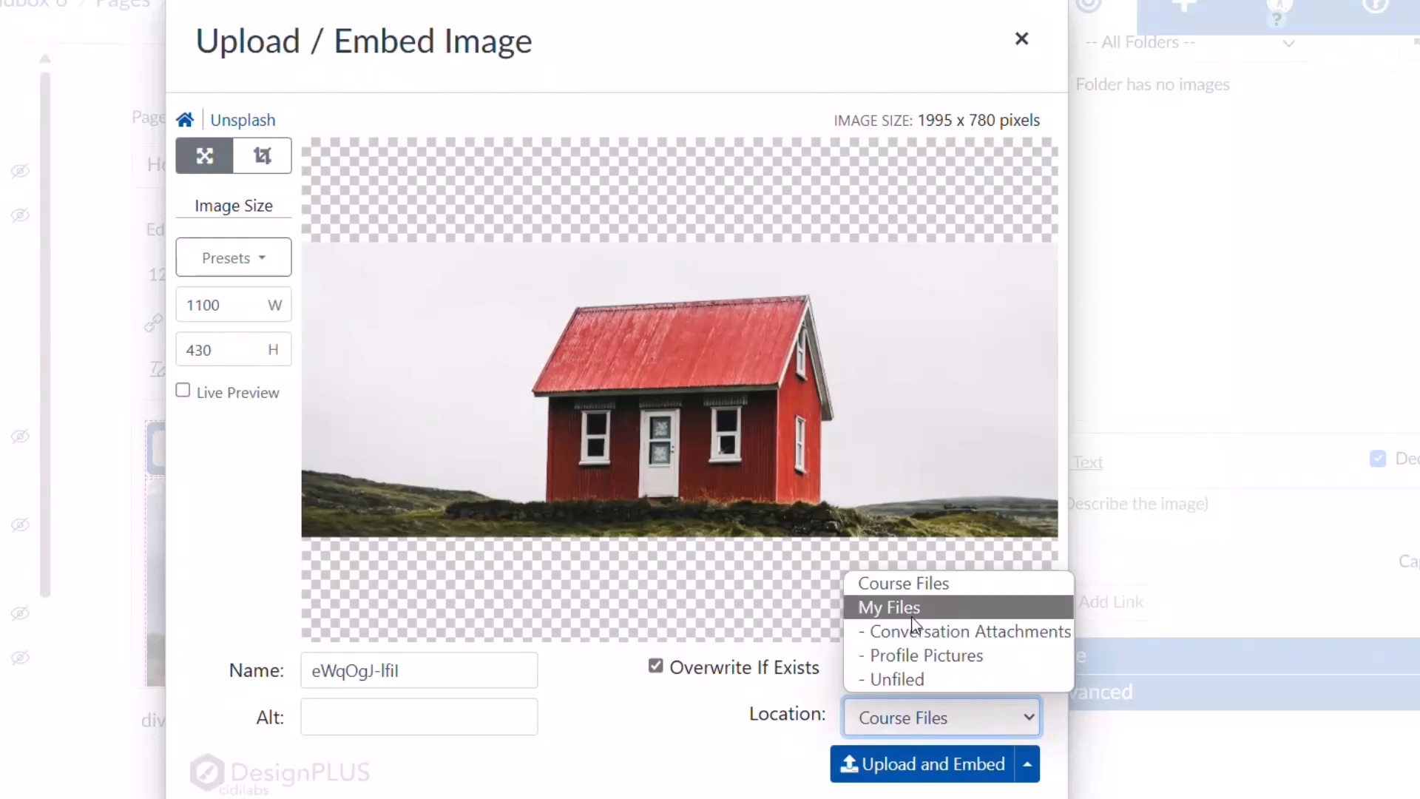
{"action": "left_click", "coordinate": [682, 730]}
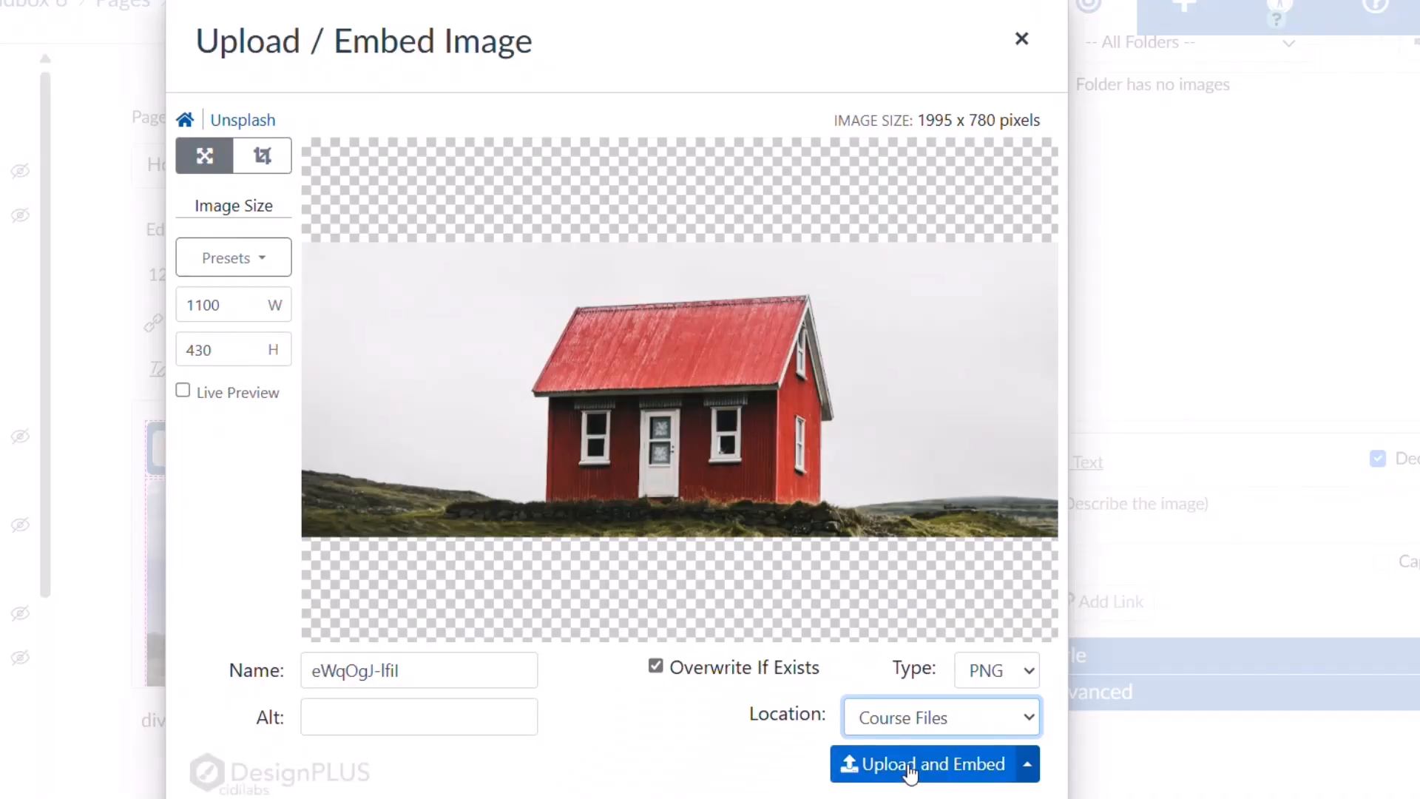
{"action": "left_click", "coordinate": [910, 768]}
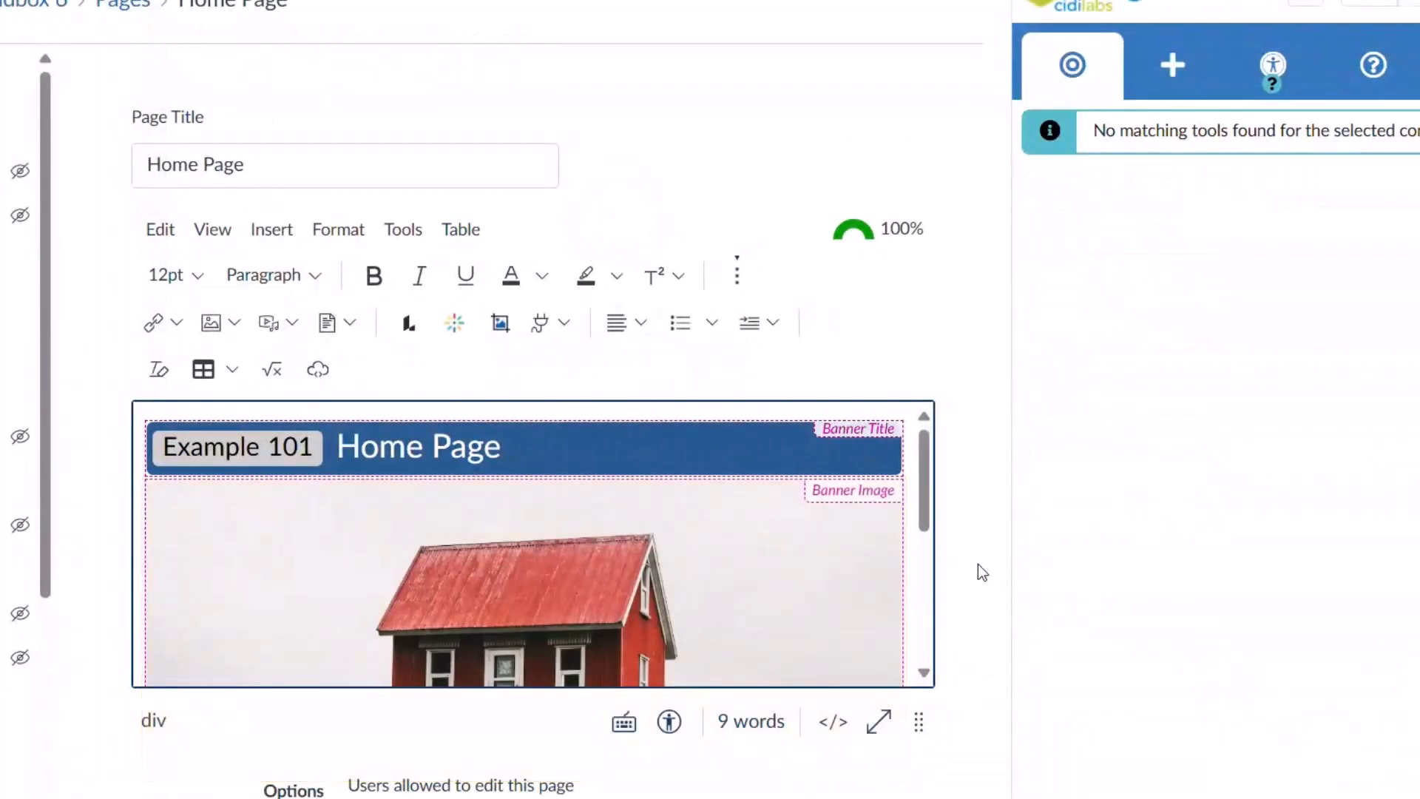
Replace the banner image with the bookshelf photo from Primary Images.
{"action": "left_click_drag", "start_coordinate": [926, 510], "coordinate": [927, 566]}
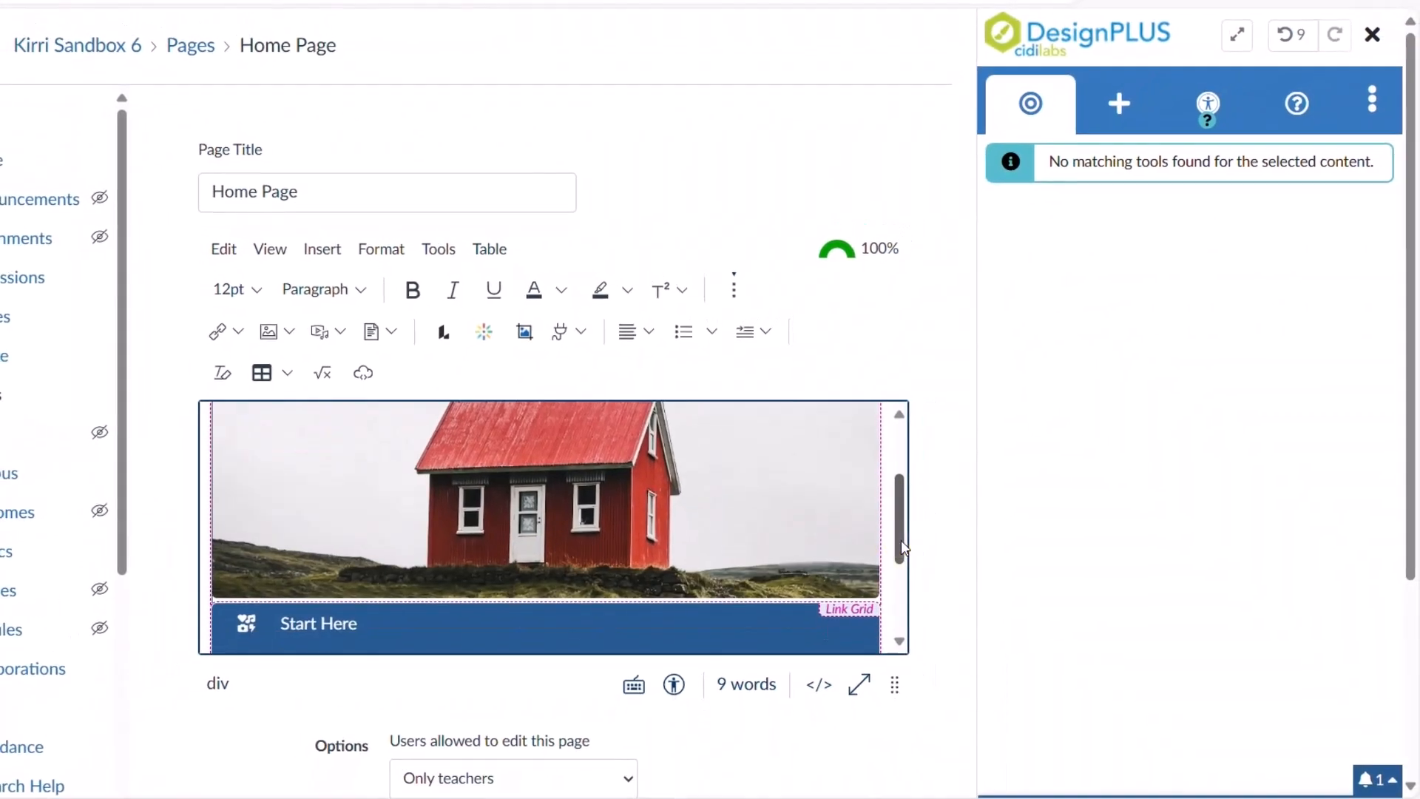
{"action": "left_click", "coordinate": [707, 505]}
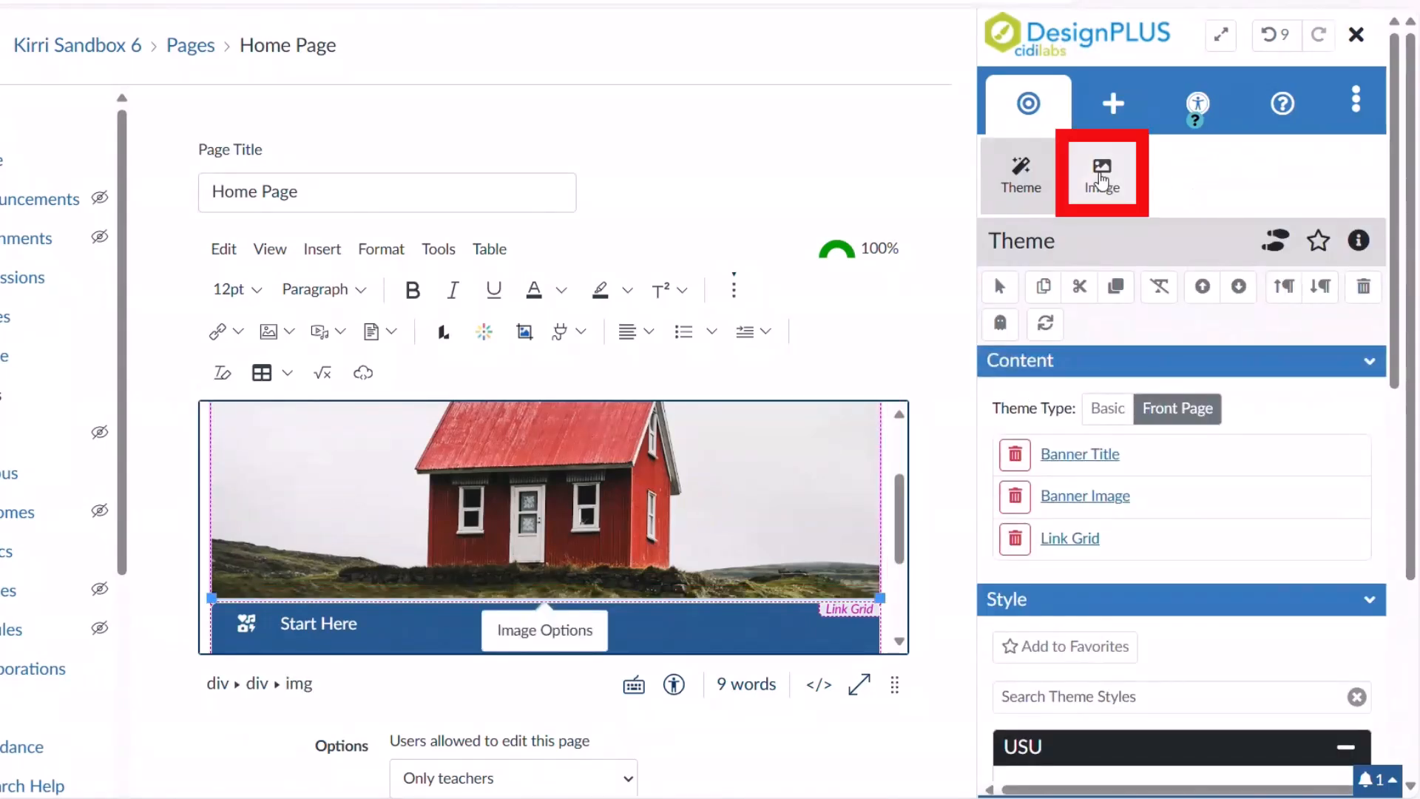
{"action": "left_click", "coordinate": [1102, 179]}
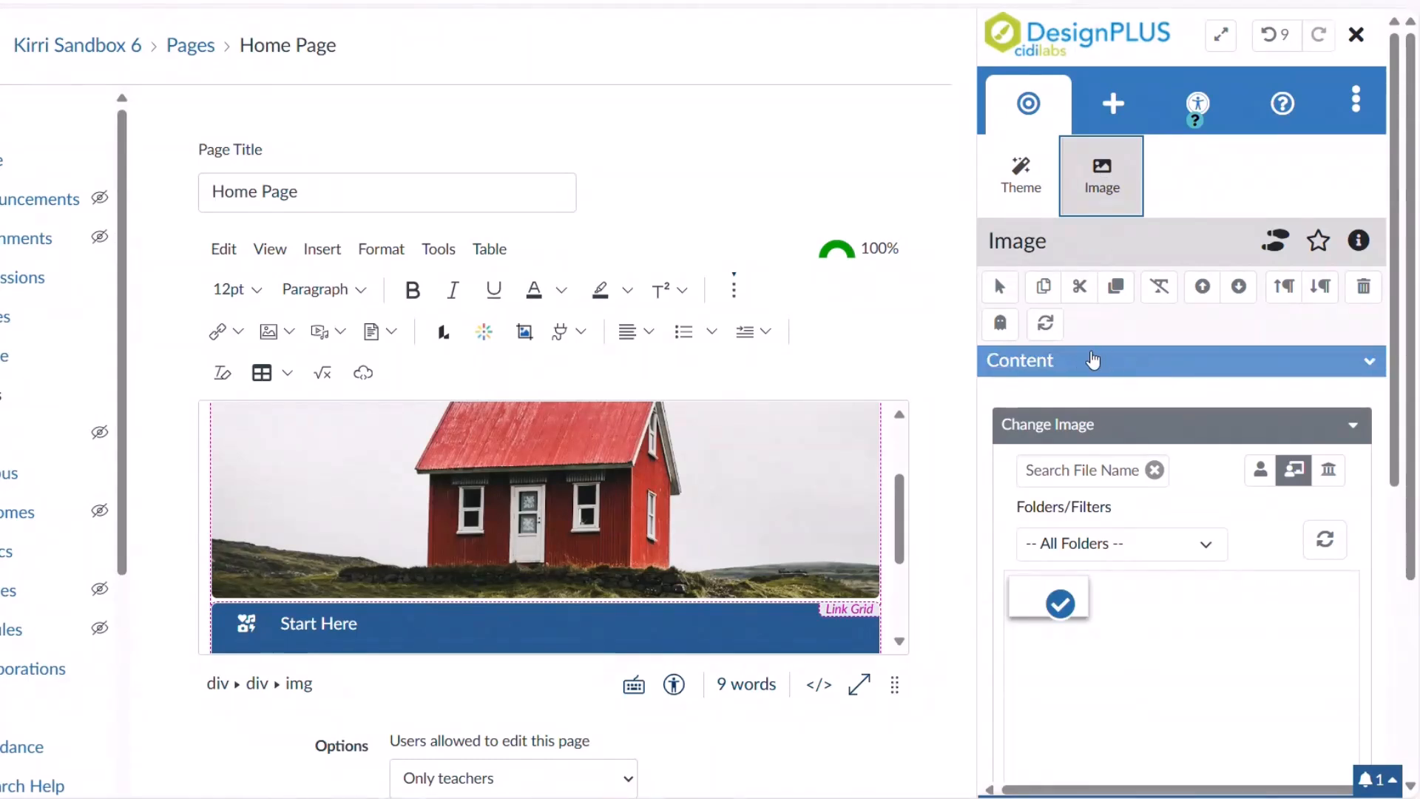
{"action": "scroll", "coordinate": [1301, 349], "scroll_direction": "down", "scroll_amount": 3}
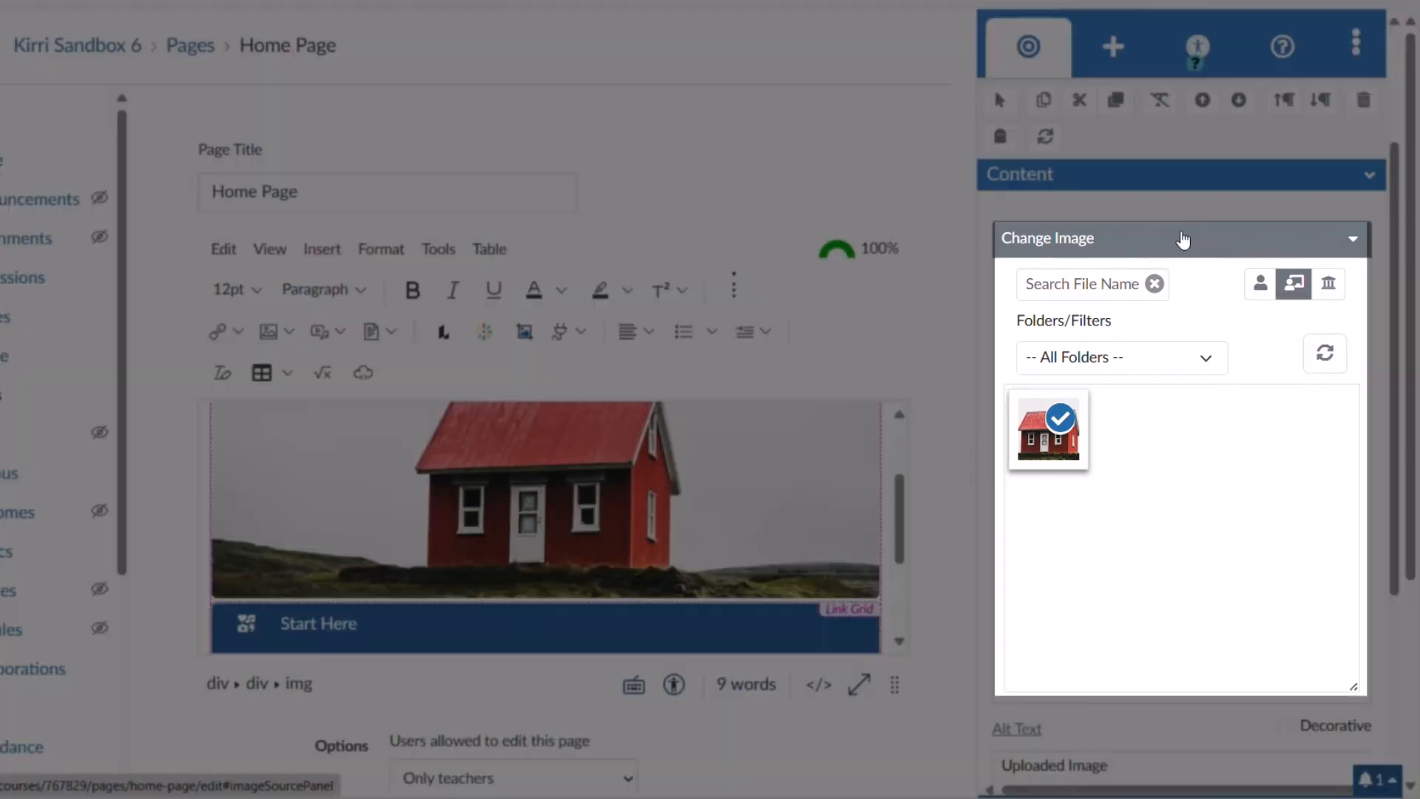
{"action": "left_click", "coordinate": [1263, 288]}
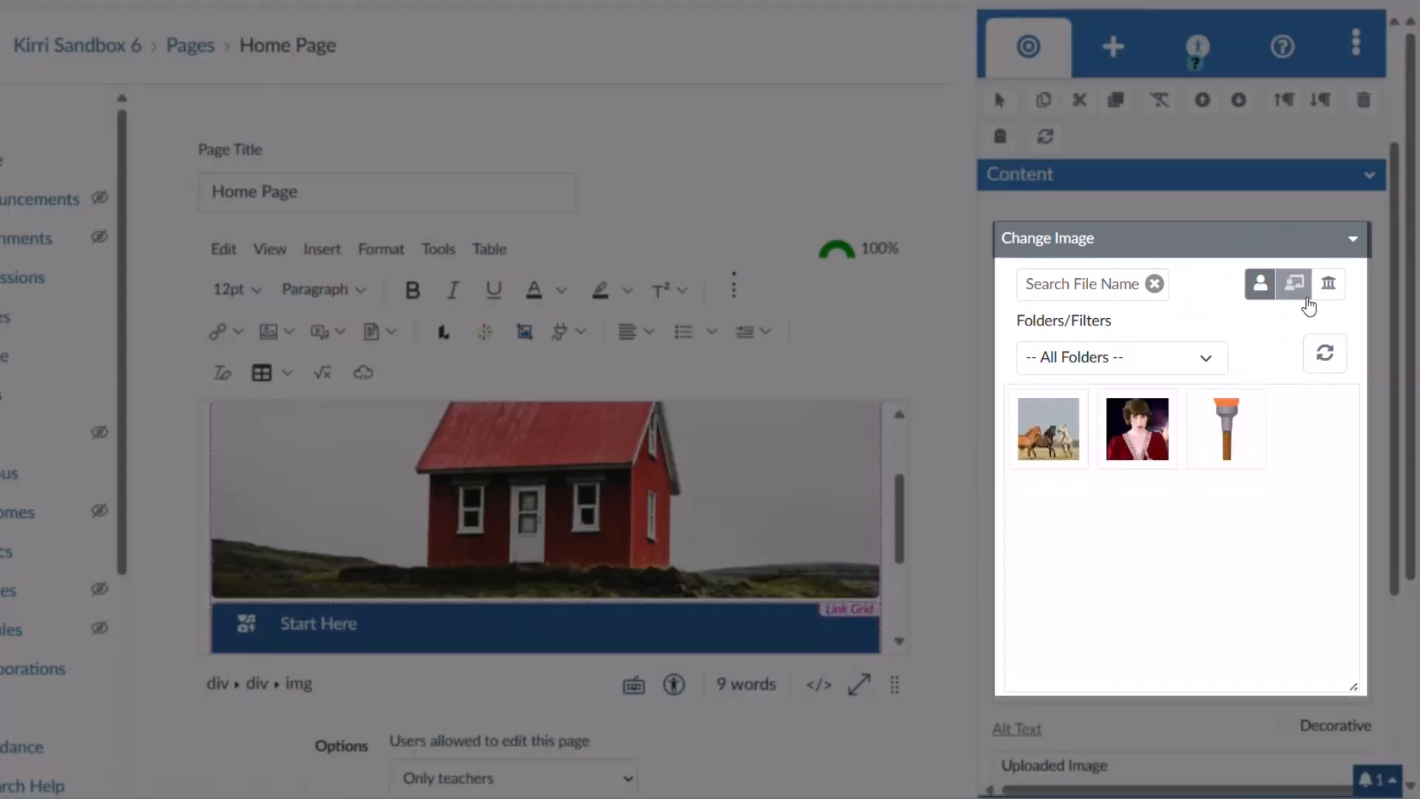
{"action": "left_click", "coordinate": [1302, 300]}
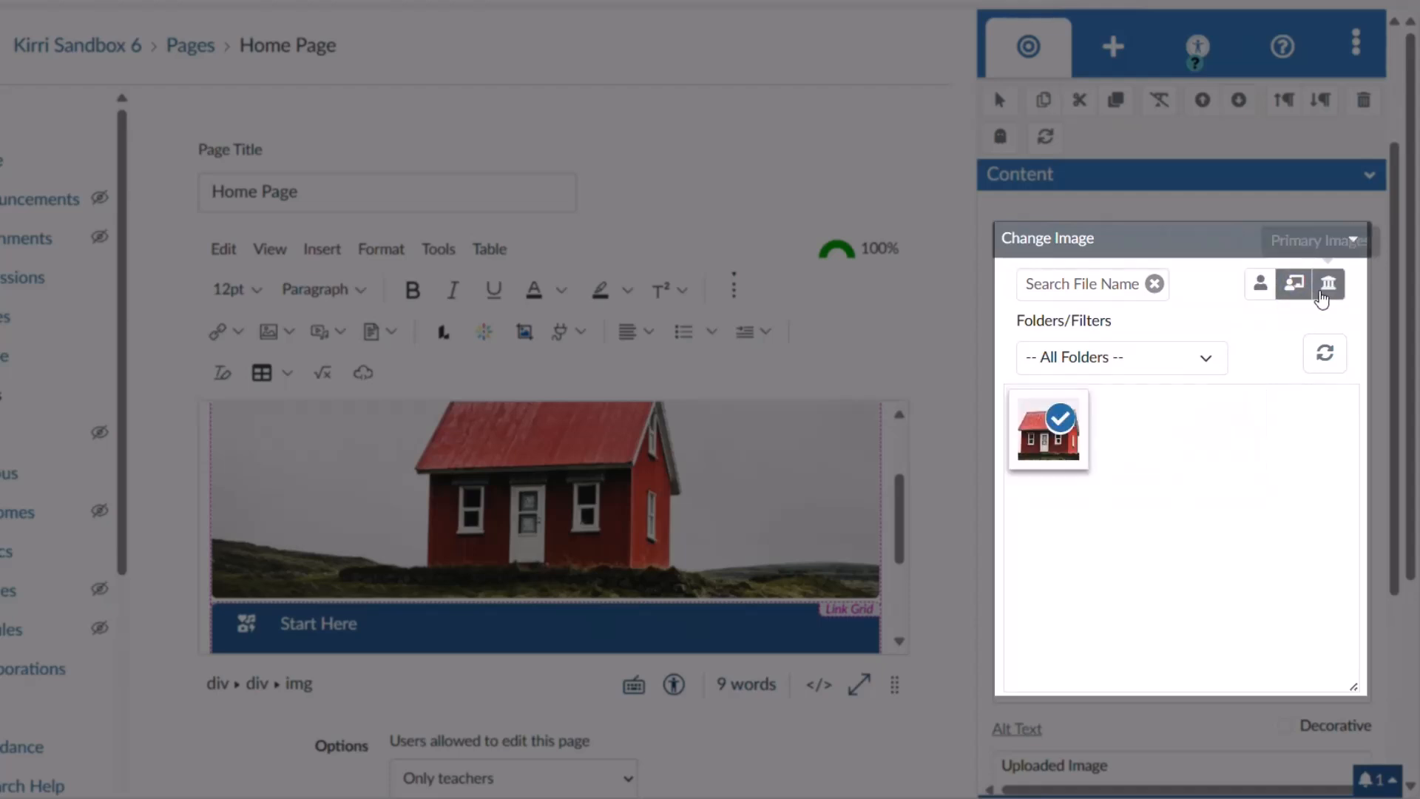
{"action": "left_click", "coordinate": [1327, 285]}
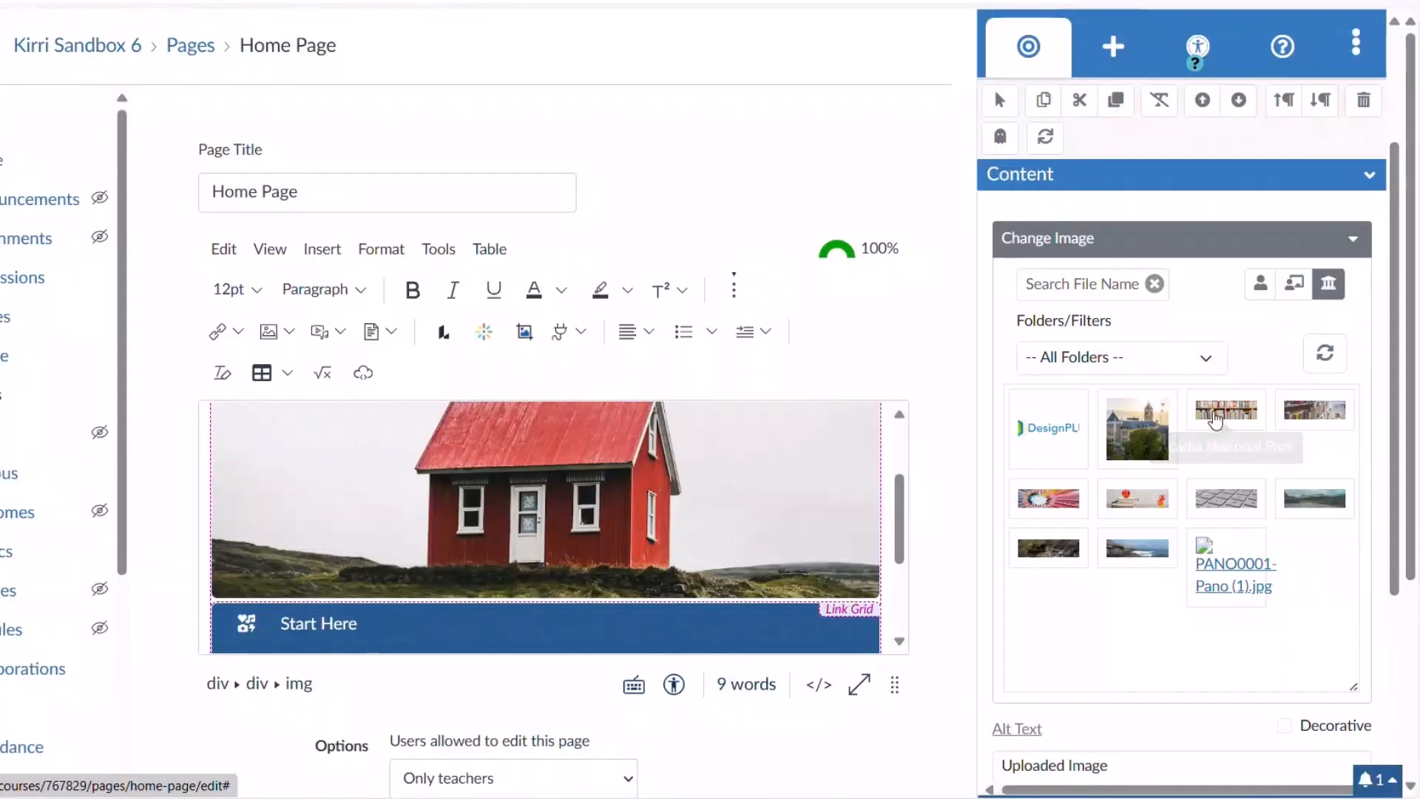
{"action": "left_click", "coordinate": [1215, 418]}
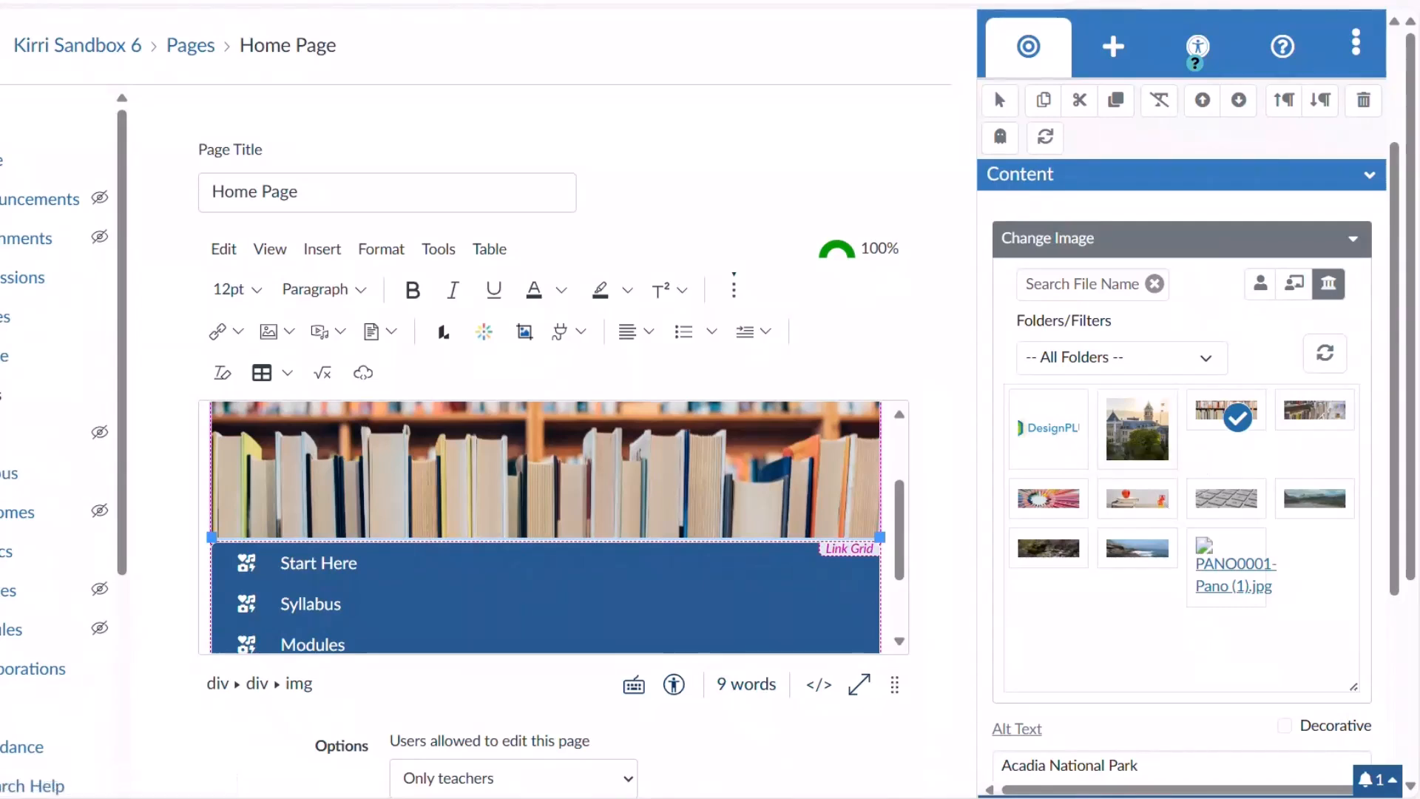
Mark the banner image as decorative, clearing its 'Acadia National Park' alt text.
{"action": "scroll", "coordinate": [1257, 185], "scroll_direction": "down", "scroll_amount": 1}
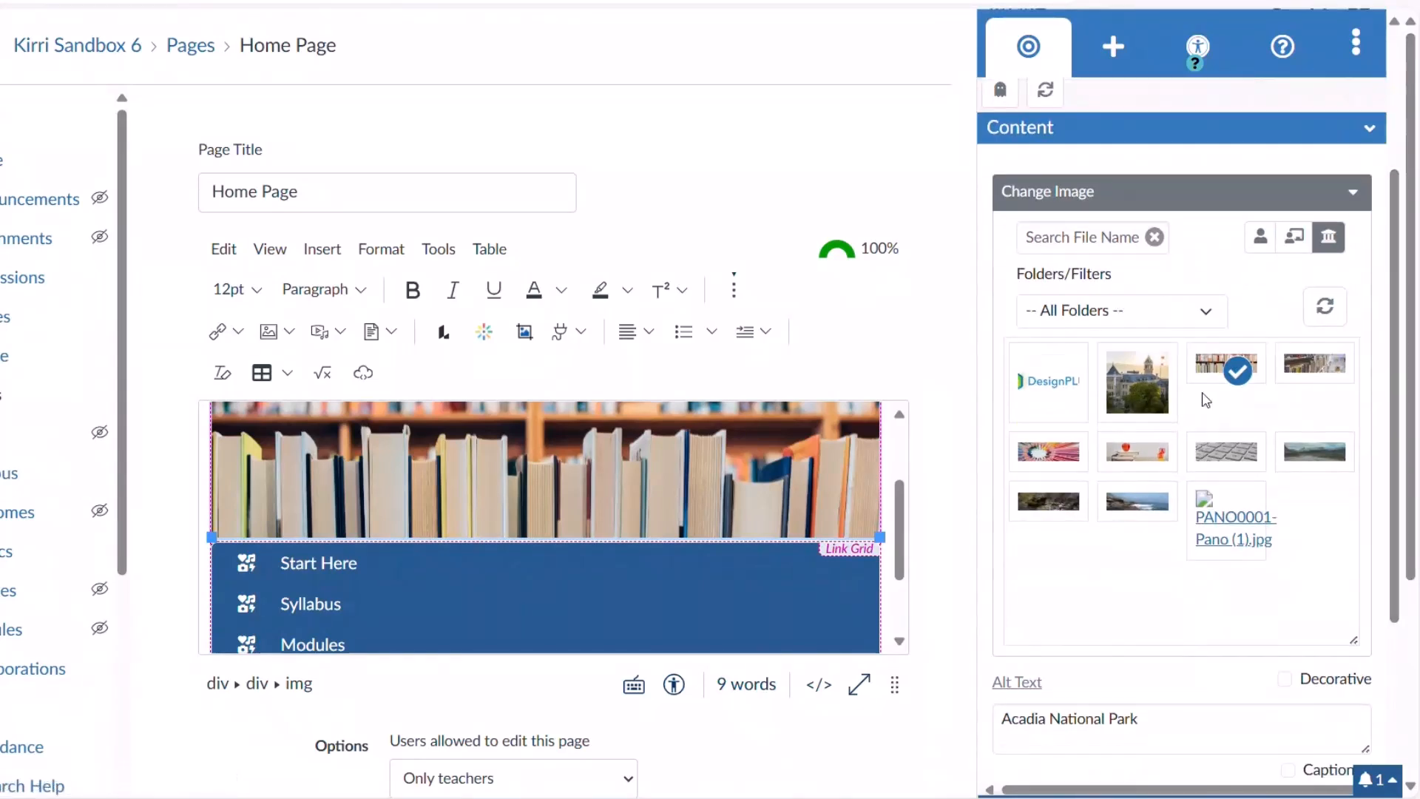
{"action": "left_click", "coordinate": [1209, 199]}
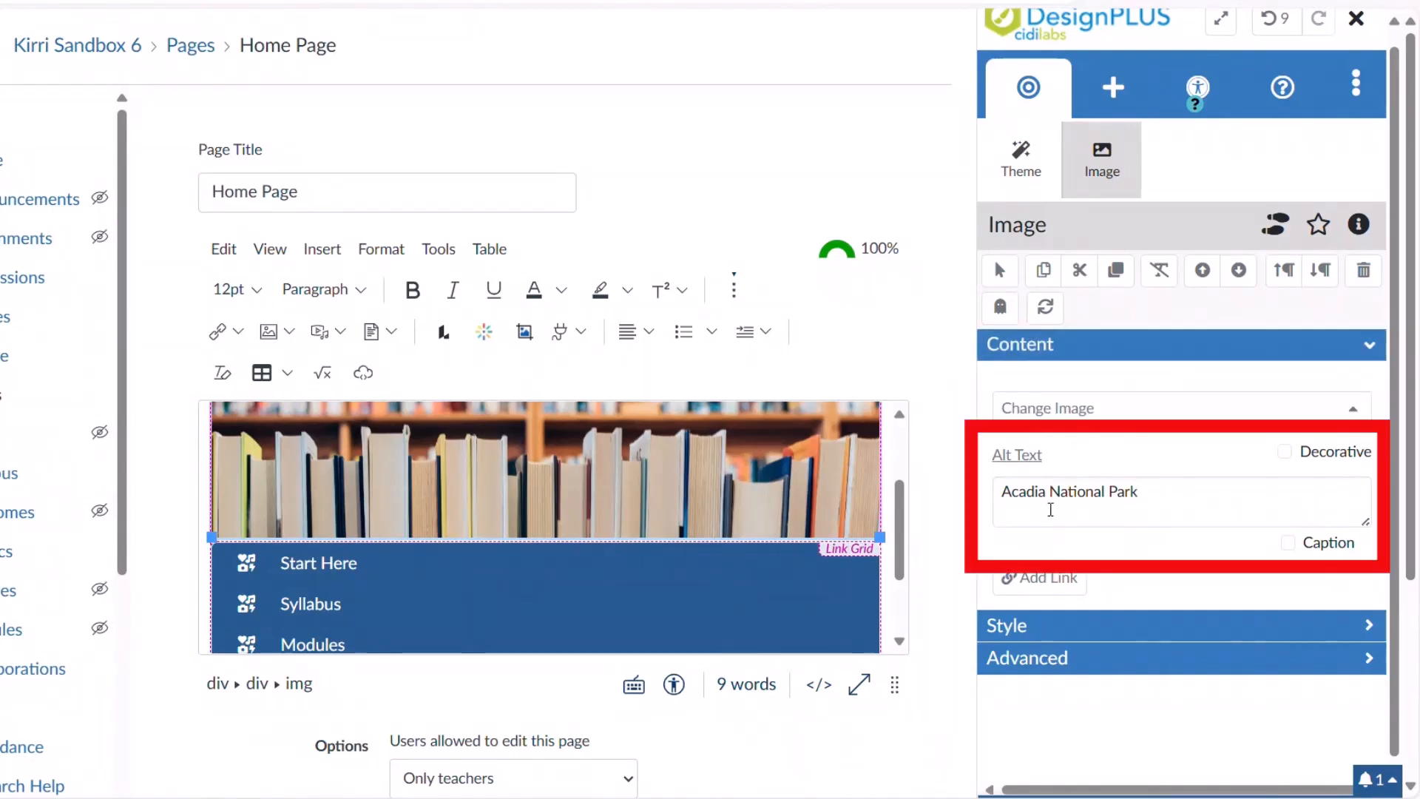
{"action": "left_click", "coordinate": [1285, 451]}
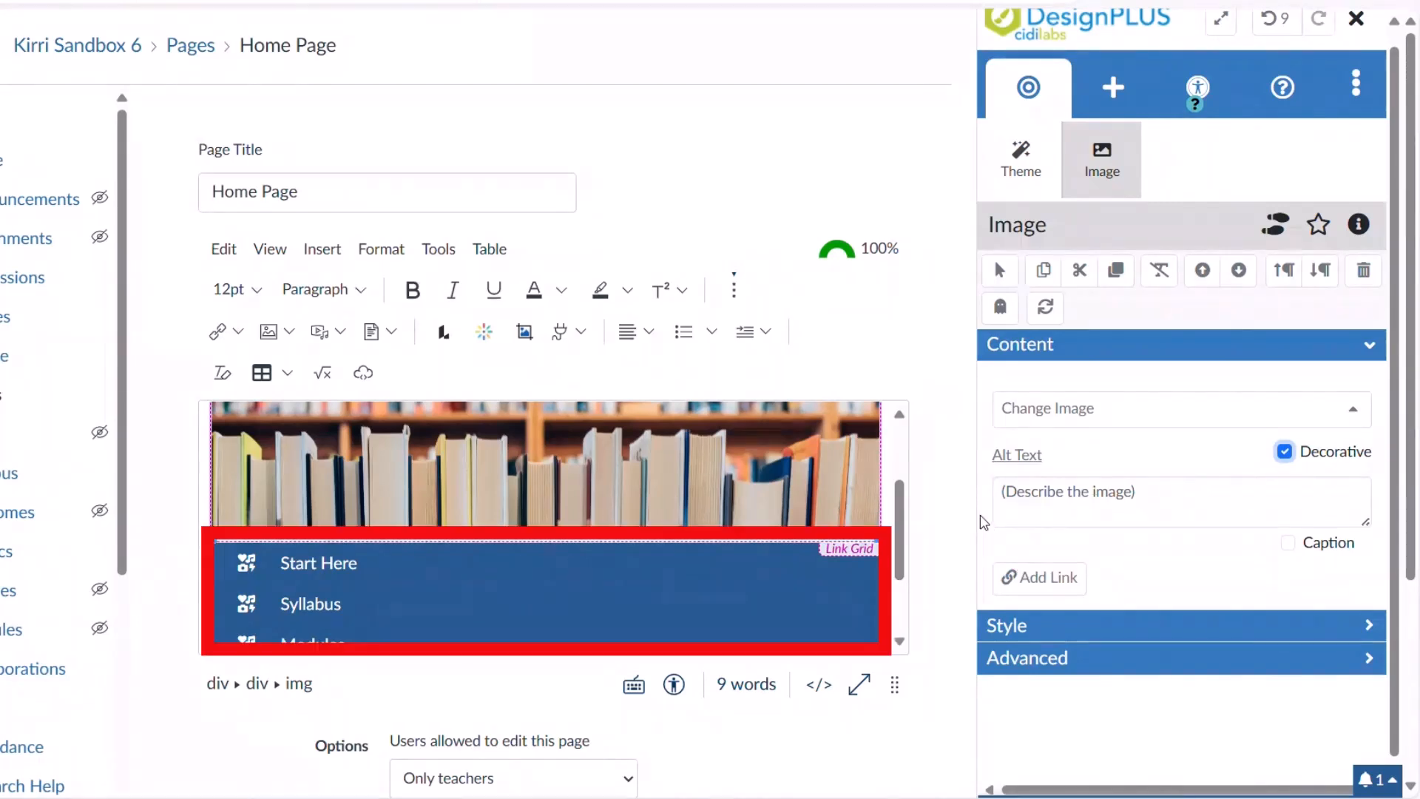
{"action": "left_click", "coordinate": [512, 562]}
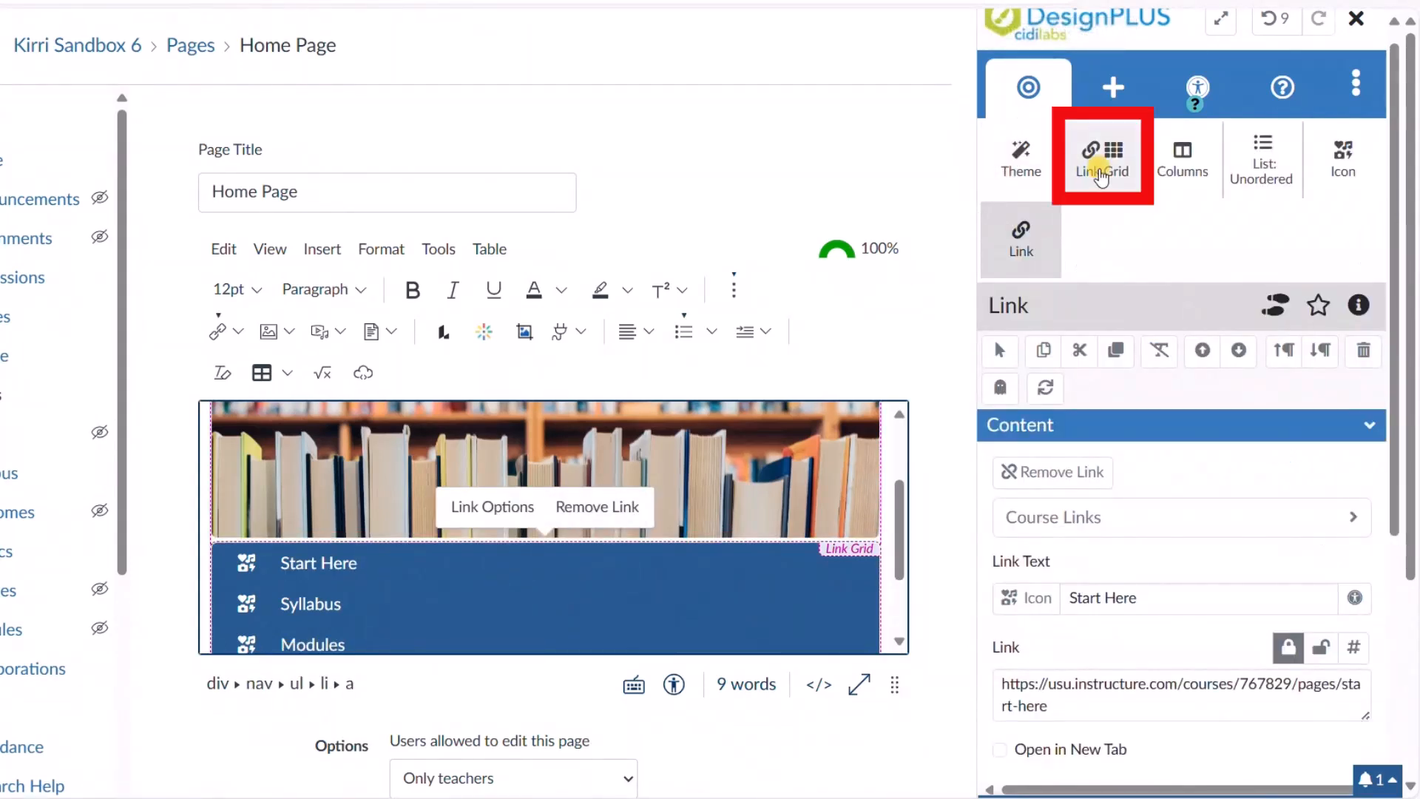
Rename the link grid's Resources item to 'Mystery', discarding an extra added link.
{"action": "left_click", "coordinate": [1101, 176]}
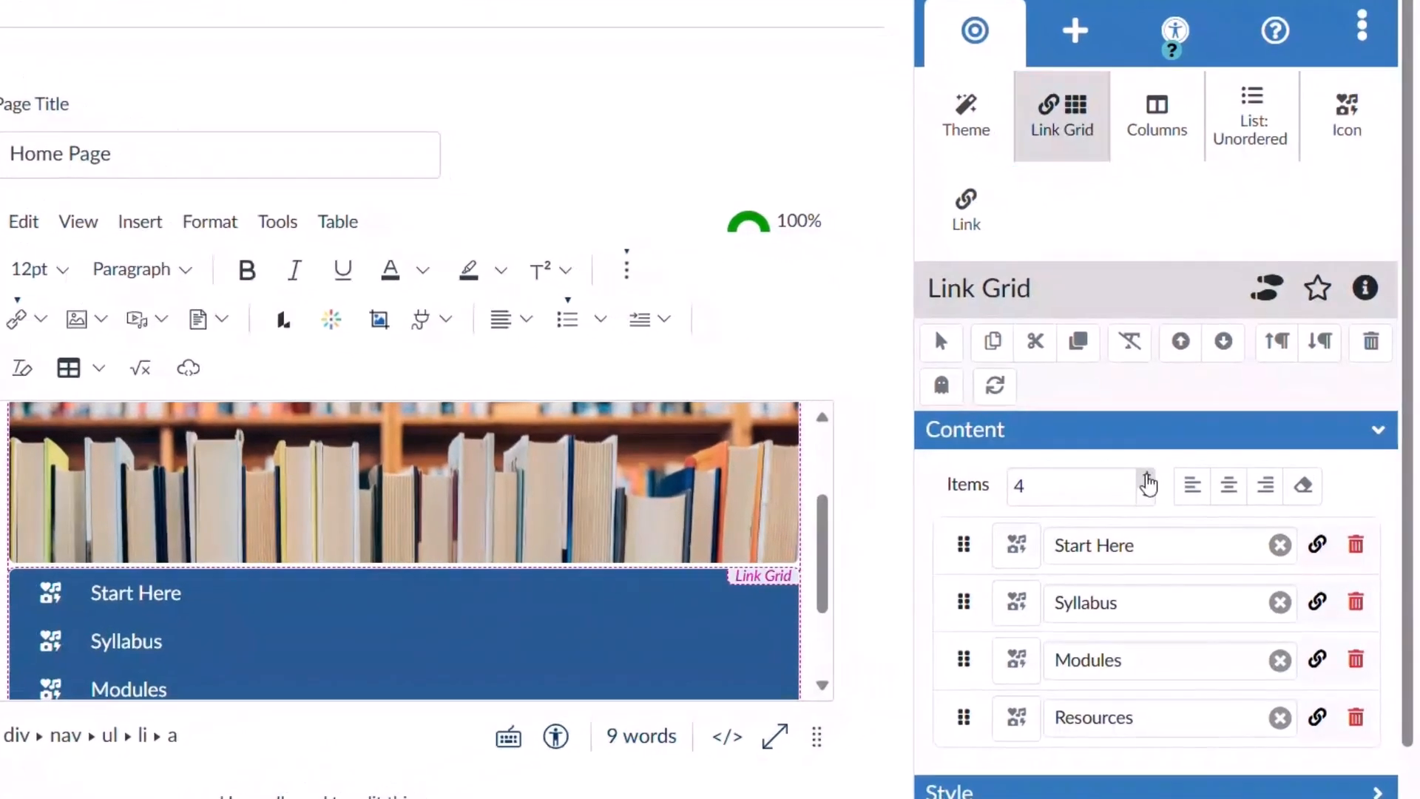
{"action": "left_click", "coordinate": [1147, 479]}
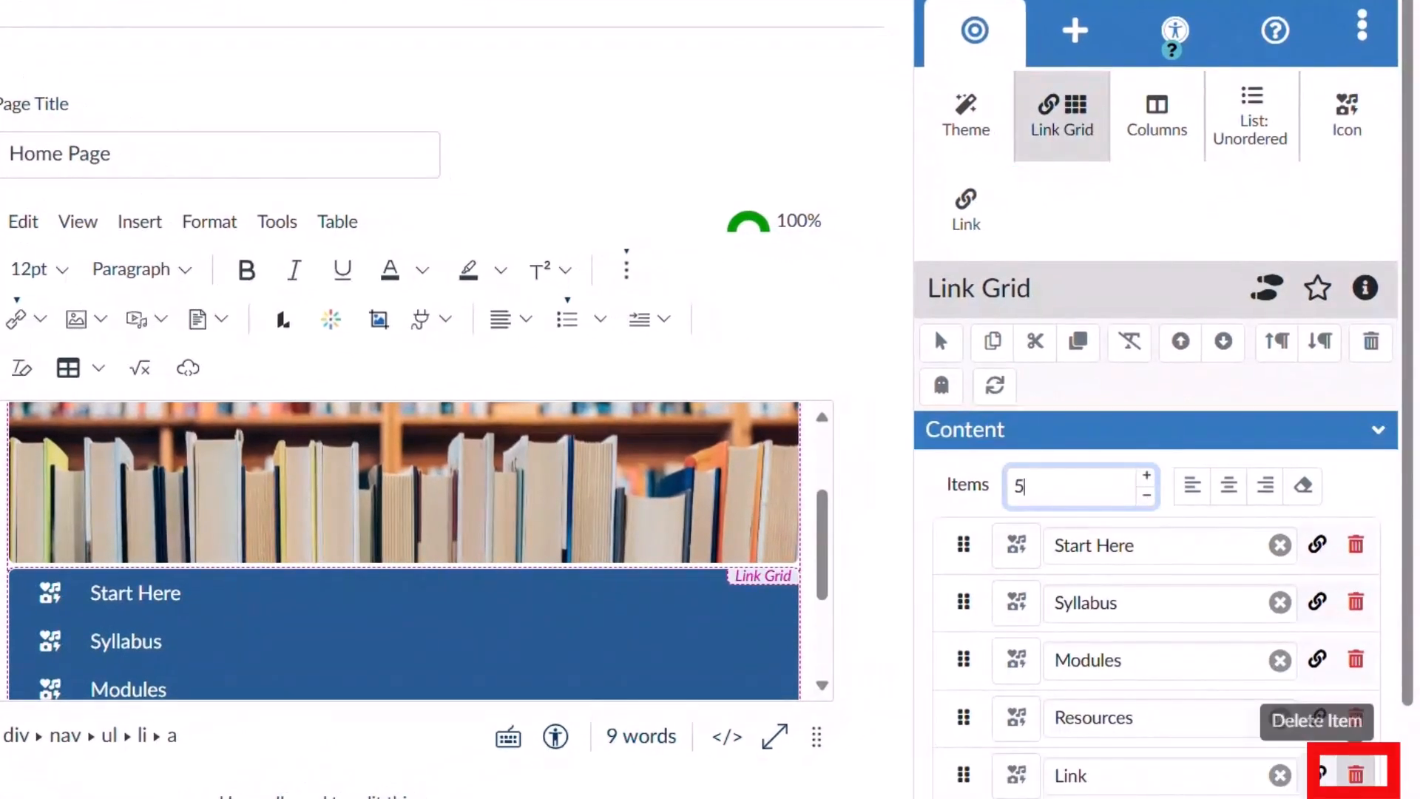
{"action": "left_click", "coordinate": [1355, 774]}
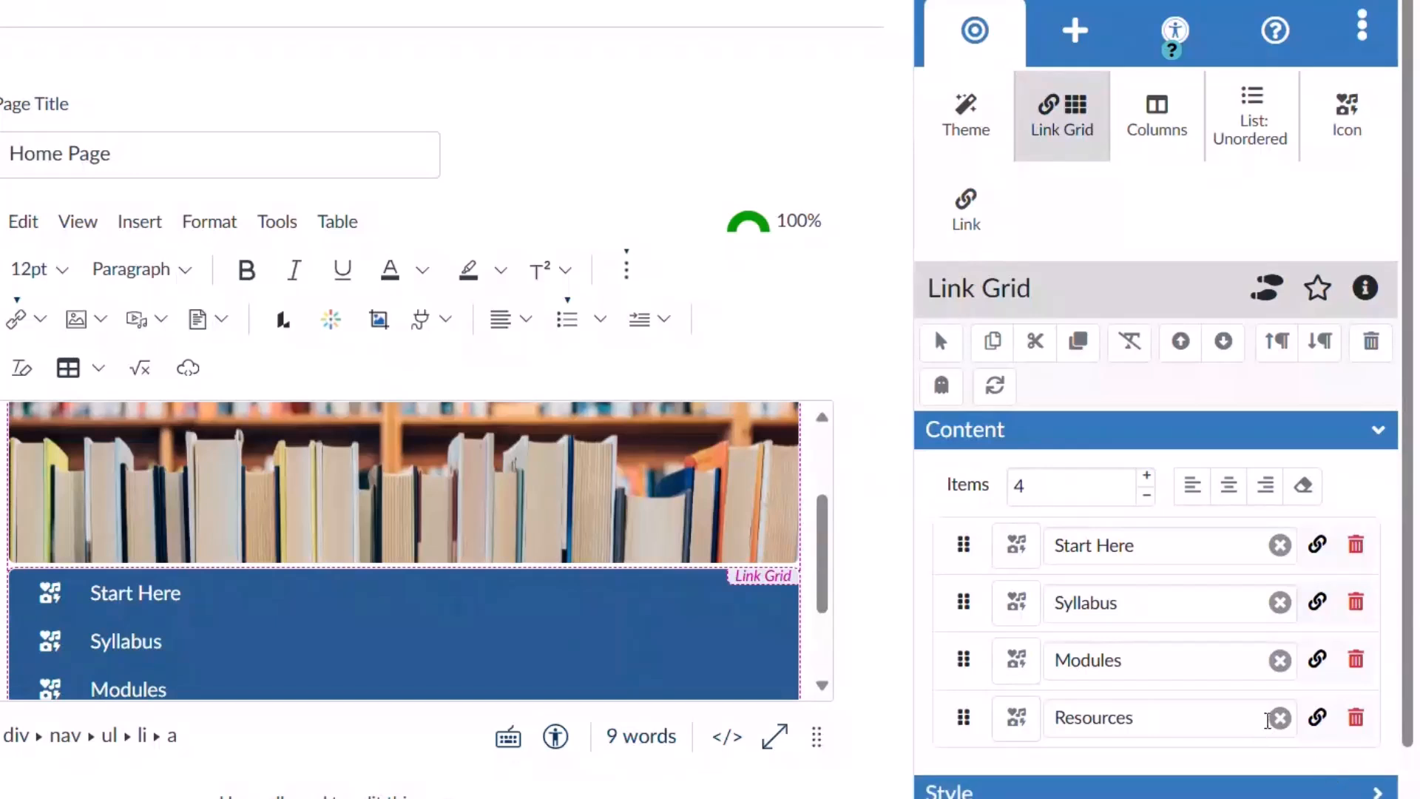
{"action": "left_click", "coordinate": [1163, 717]}
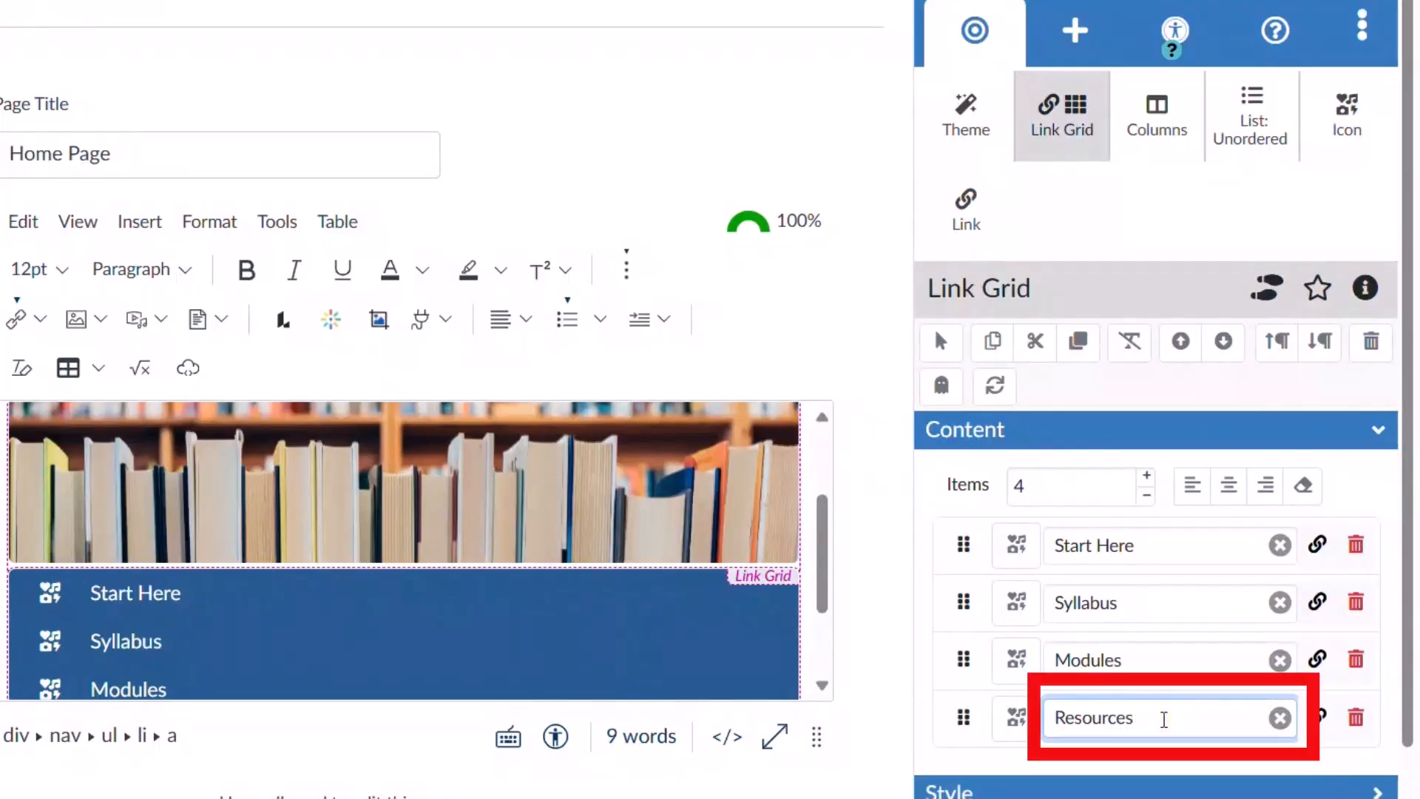
{"action": "key", "text": "BackSpace"}
{"action": "key", "text": "BackSpace"}
{"action": "key", "text": "BackSpace"}
{"action": "key", "text": "BackSpace"}
{"action": "key", "text": "BackSpace"}
{"action": "key", "text": "BackSpace"}
{"action": "key", "text": "BackSpace"}
{"action": "key", "text": "BackSpace"}
{"action": "type", "text": "Mystery"}
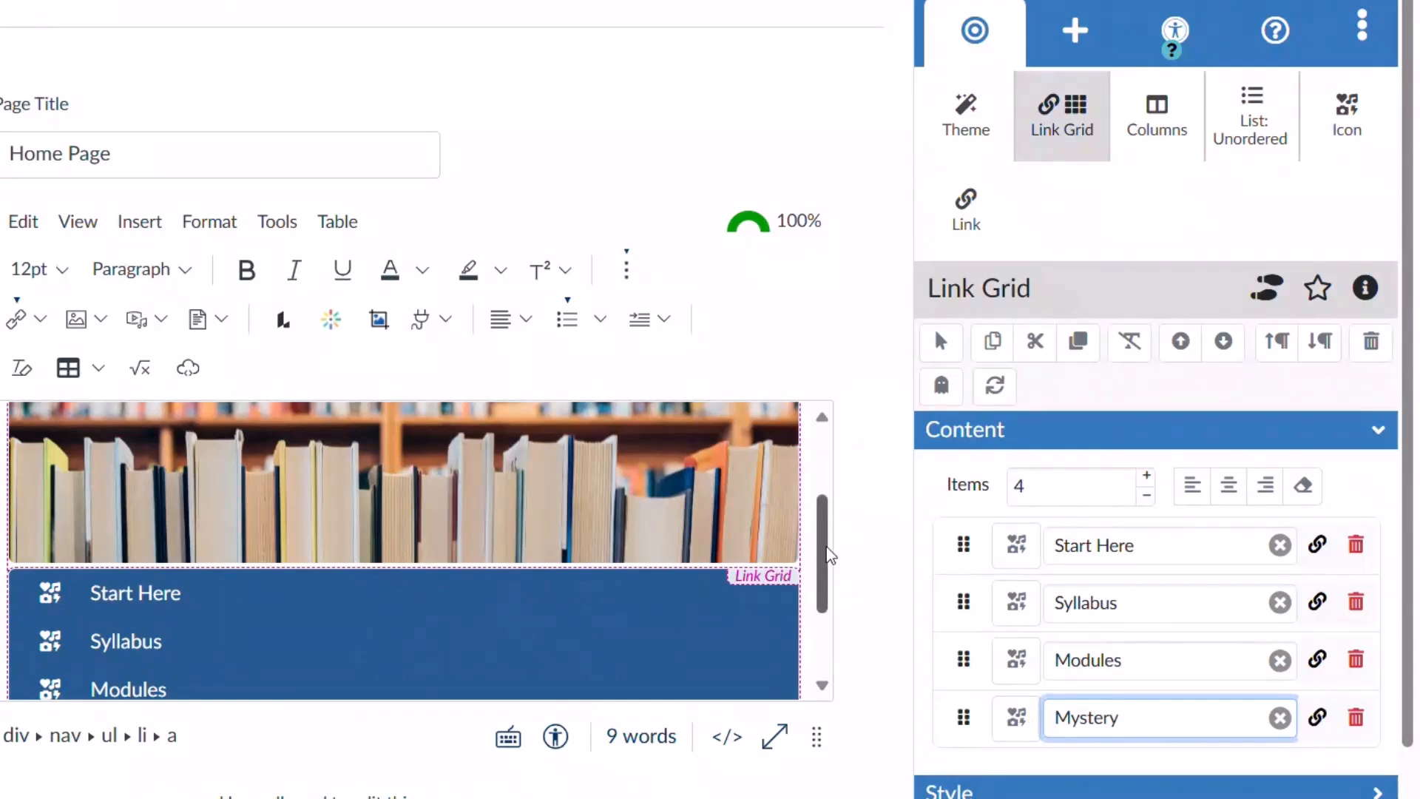
Try centred and right alignment for the link grid items, finishing on left-aligned.
{"action": "left_click_drag", "start_coordinate": [826, 549], "coordinate": [827, 565]}
{"action": "scroll", "coordinate": [828, 569], "scroll_direction": "down", "scroll_amount": 2}
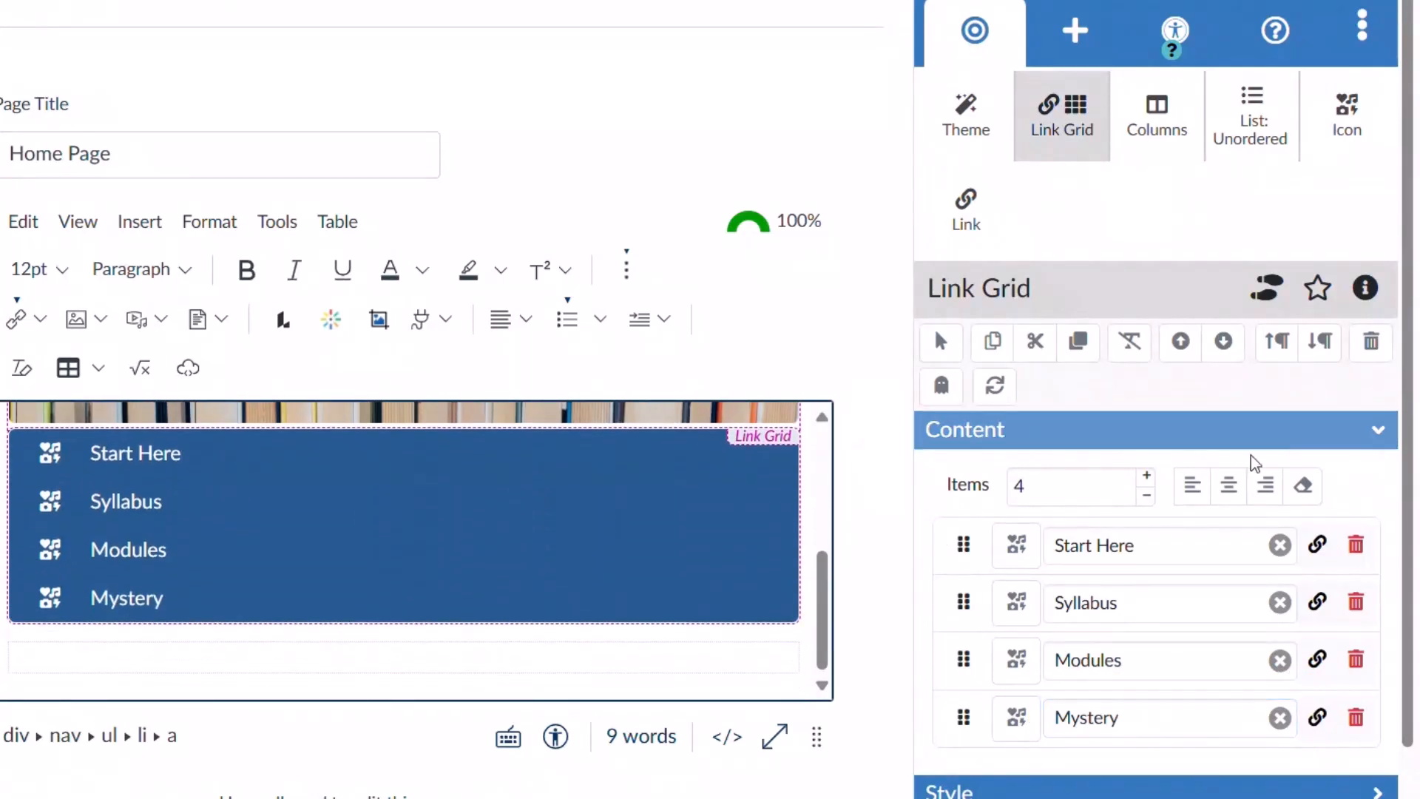
{"action": "left_click", "coordinate": [1230, 490]}
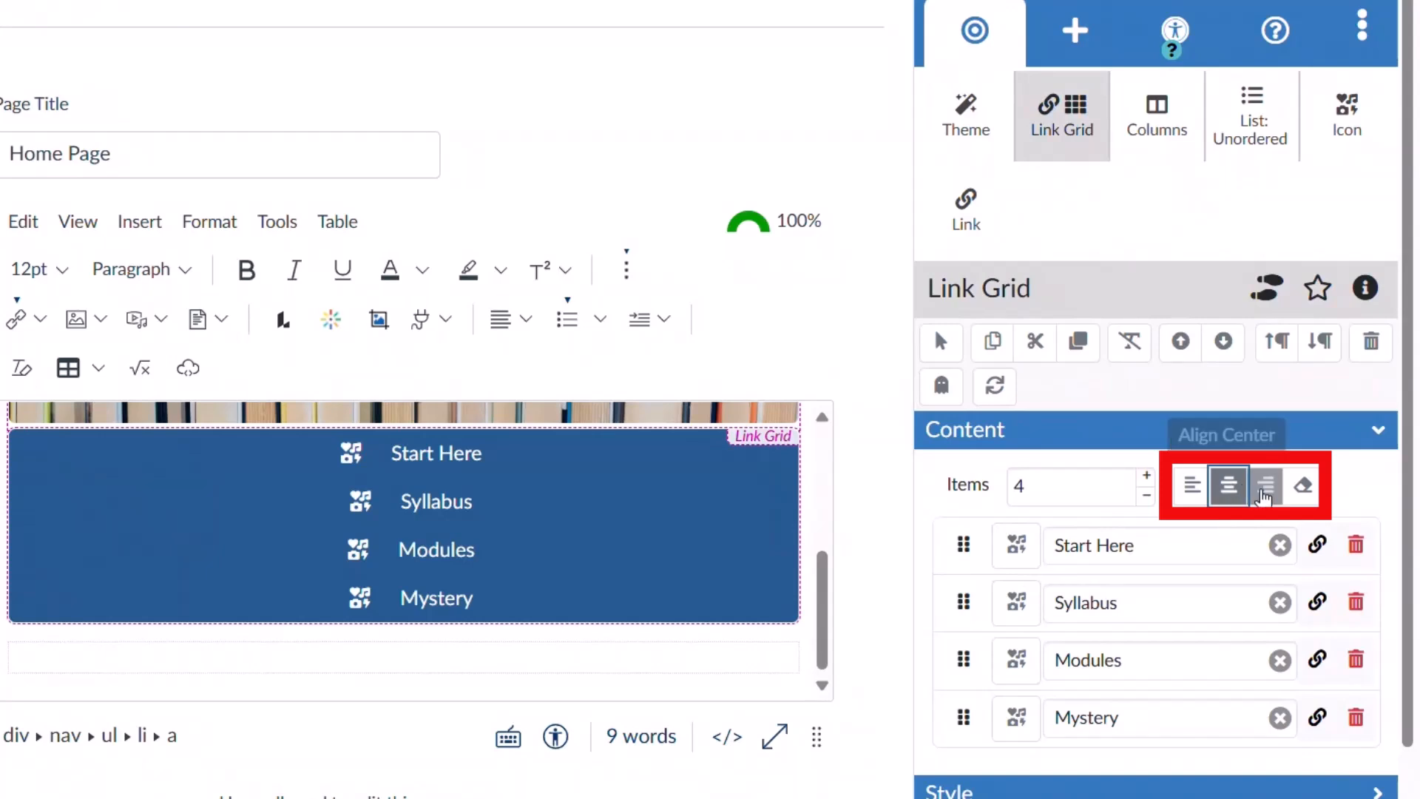
{"action": "left_click", "coordinate": [1264, 496]}
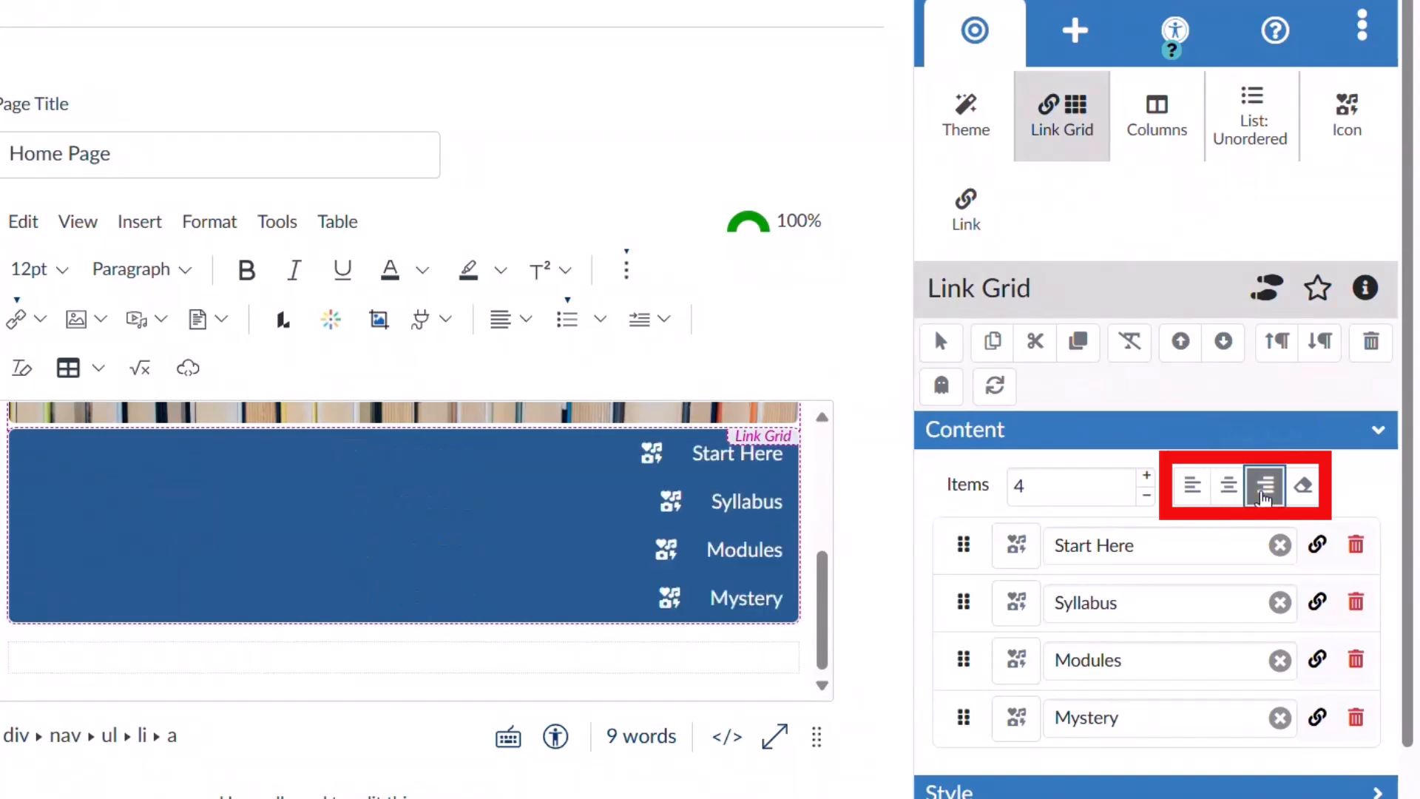
{"action": "left_click", "coordinate": [1196, 489]}
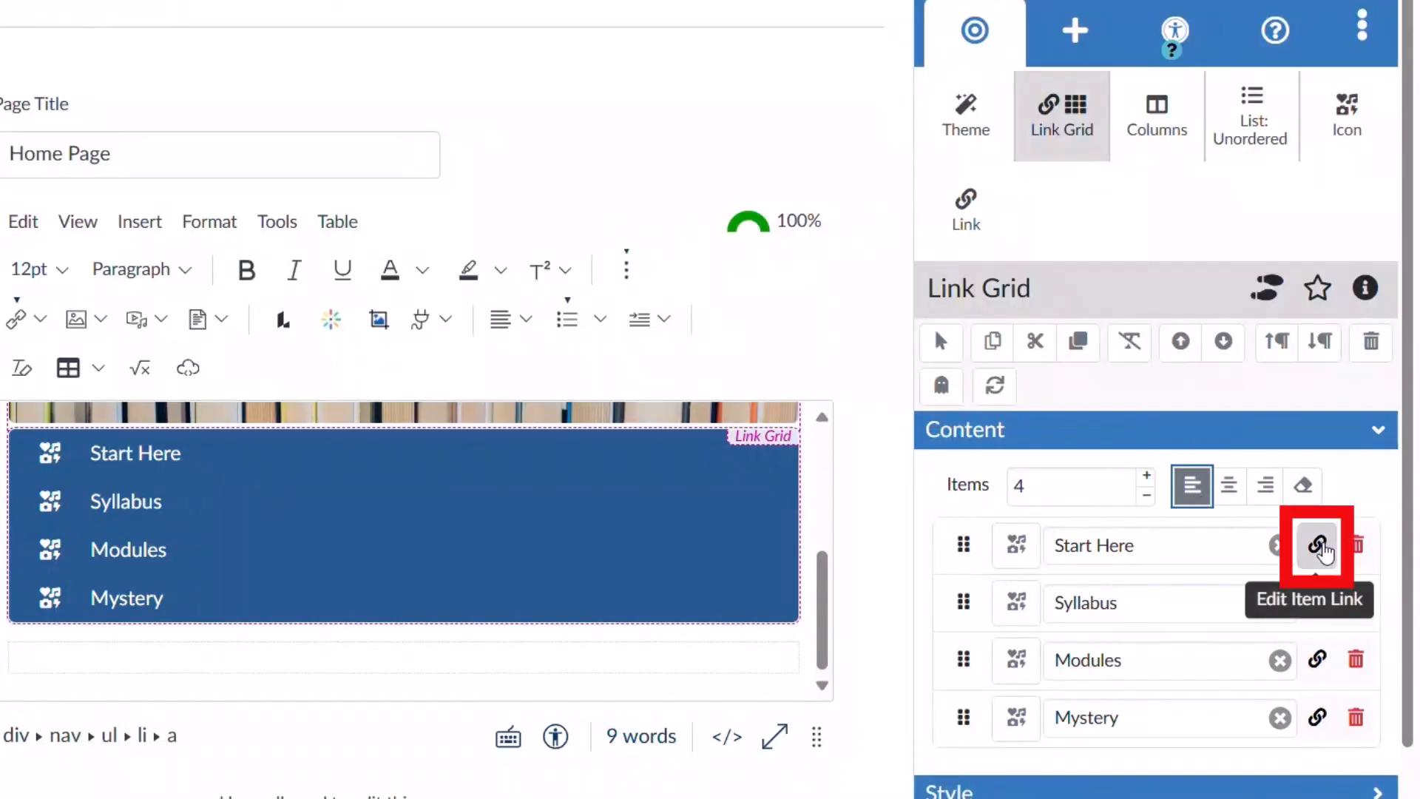
Review where the Start Here, Modules, Syllabus and Mystery links point.
{"action": "left_click", "coordinate": [1320, 547]}
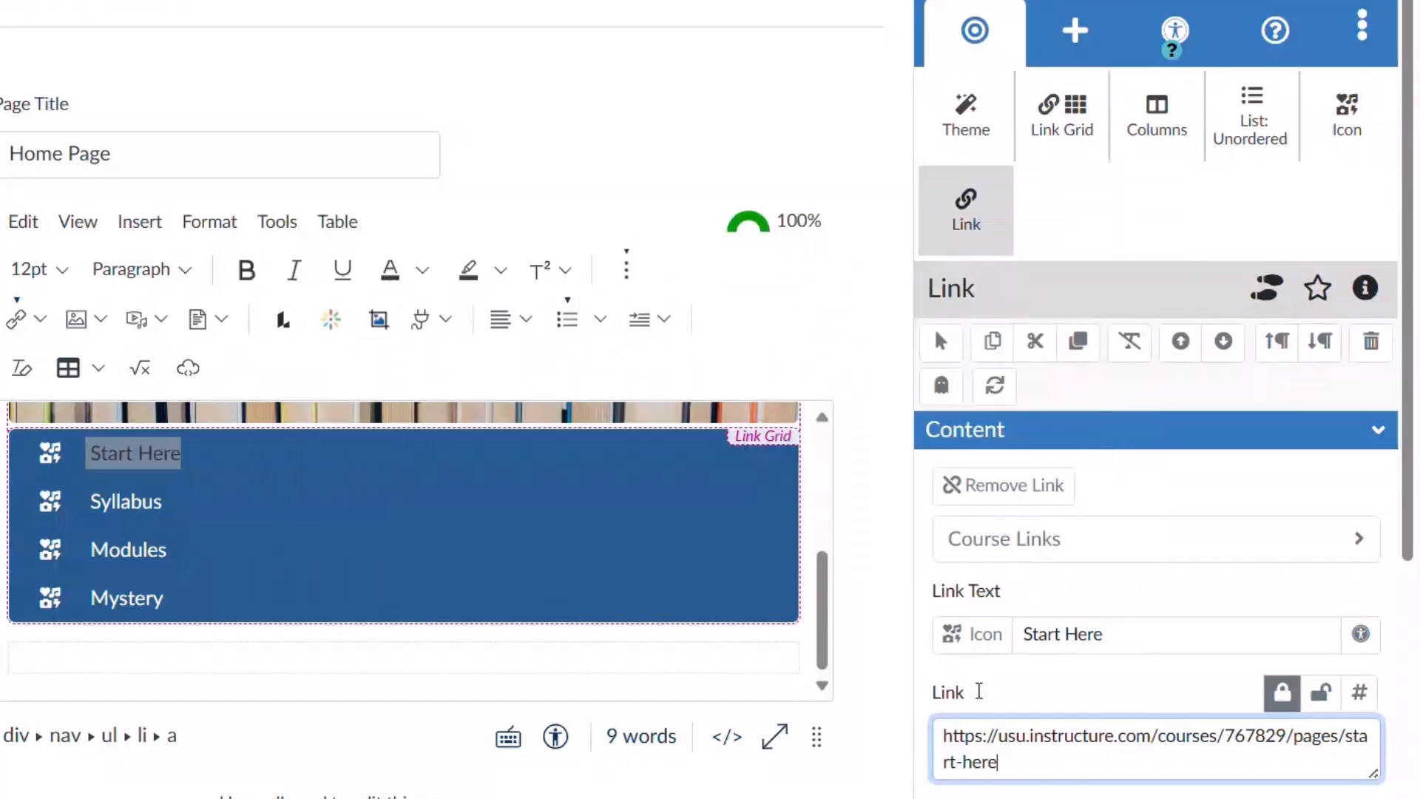
{"action": "left_click", "coordinate": [1047, 151]}
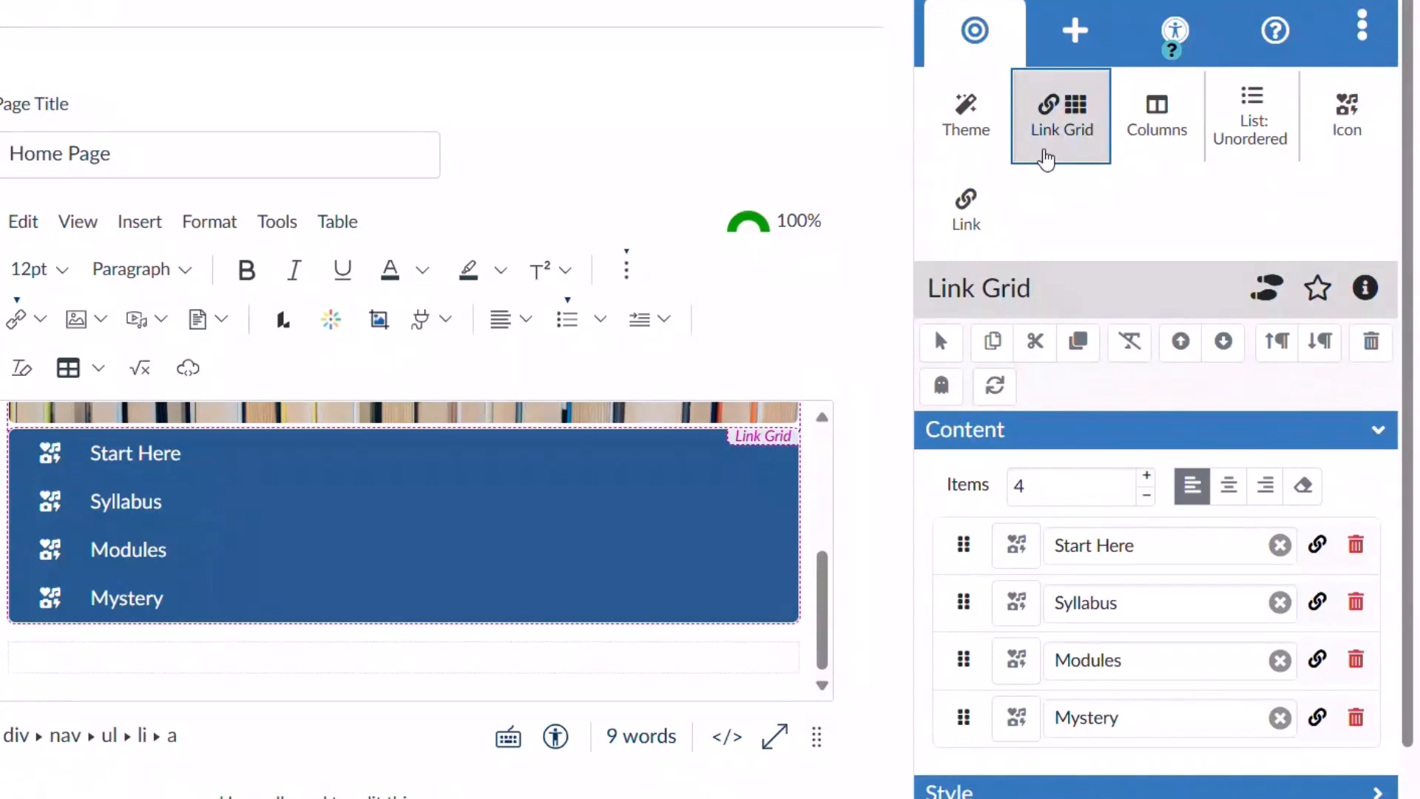
{"action": "left_click", "coordinate": [1317, 545]}
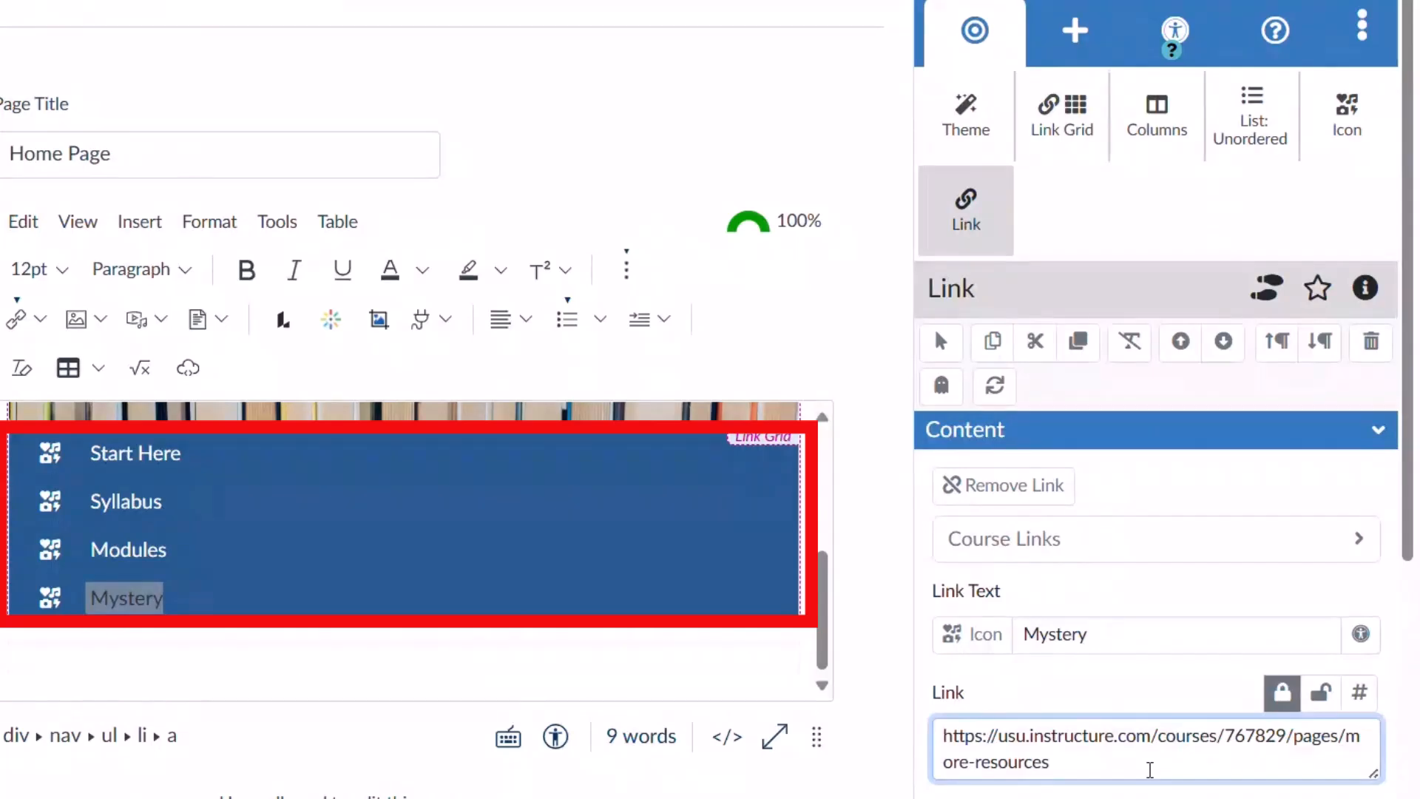
{"action": "left_click", "coordinate": [354, 546]}
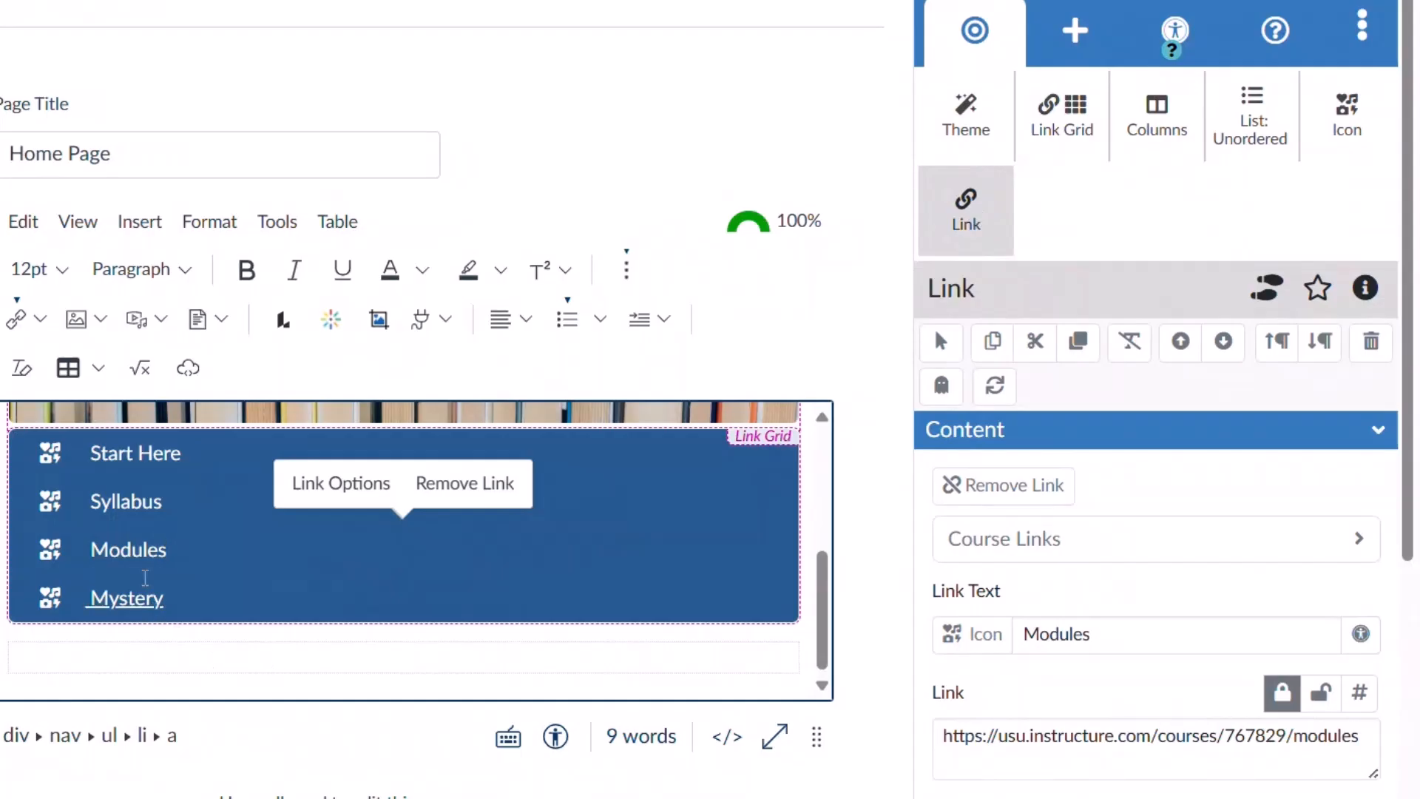
{"action": "left_click", "coordinate": [196, 504]}
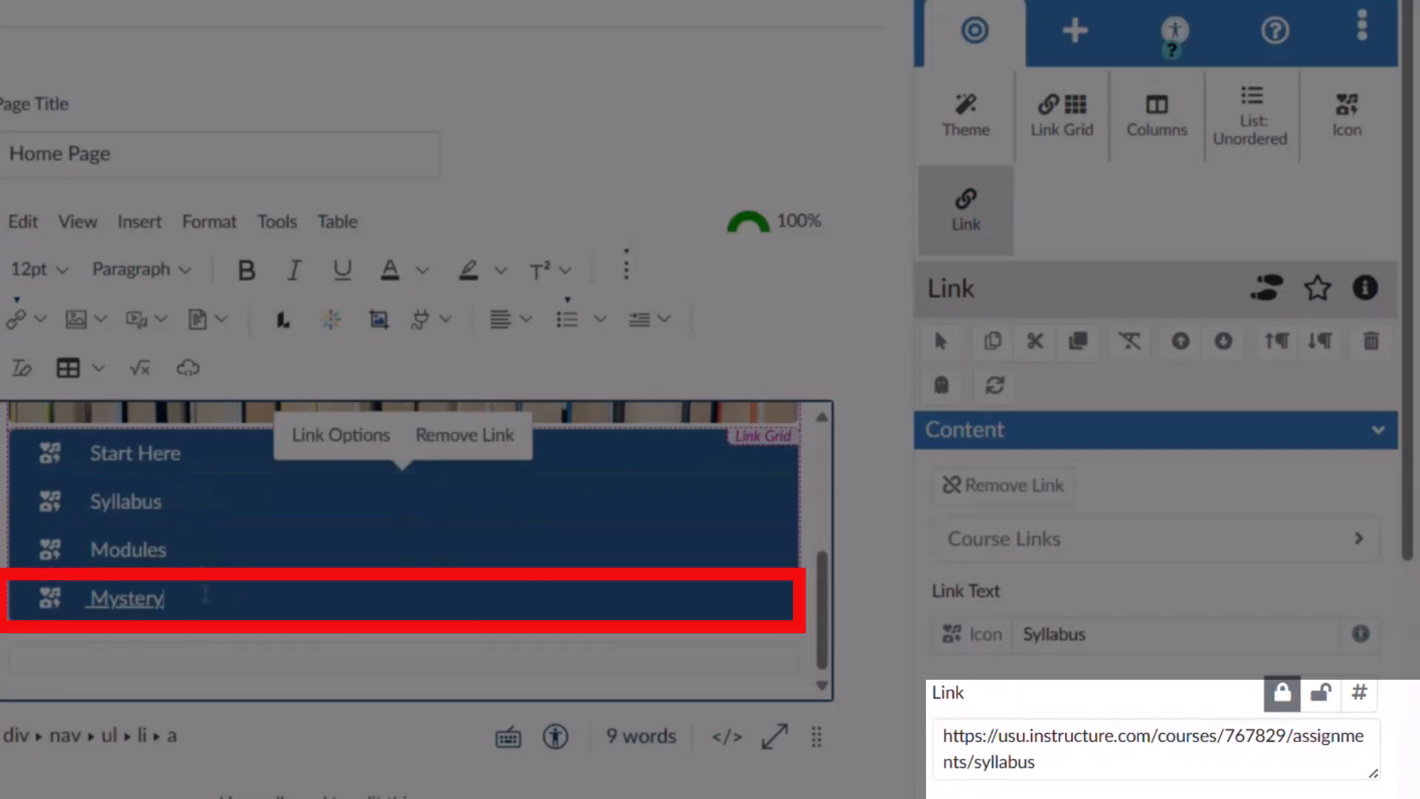
{"action": "left_click", "coordinate": [206, 594]}
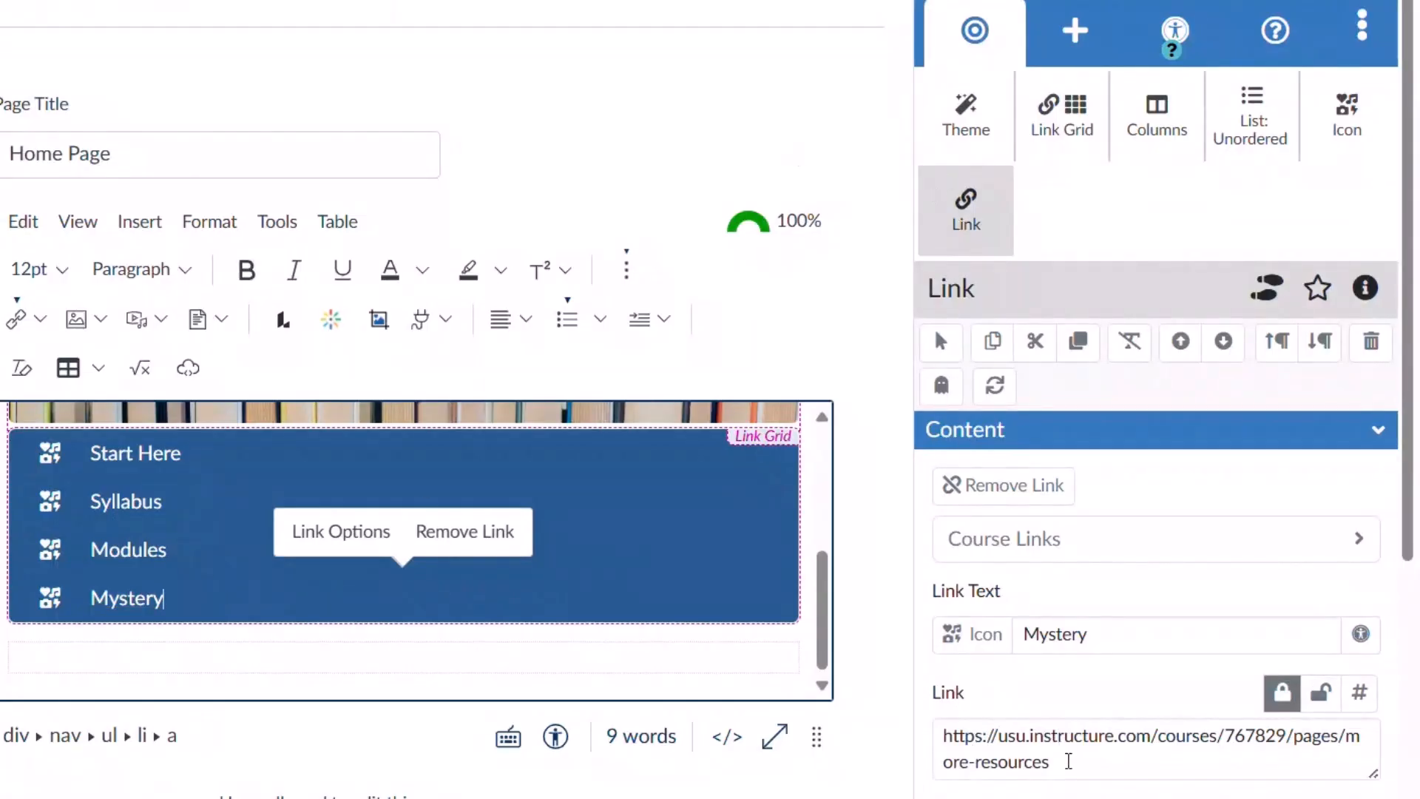
{"action": "left_click", "coordinate": [1068, 761]}
{"action": "key", "text": "ctrl+a"}
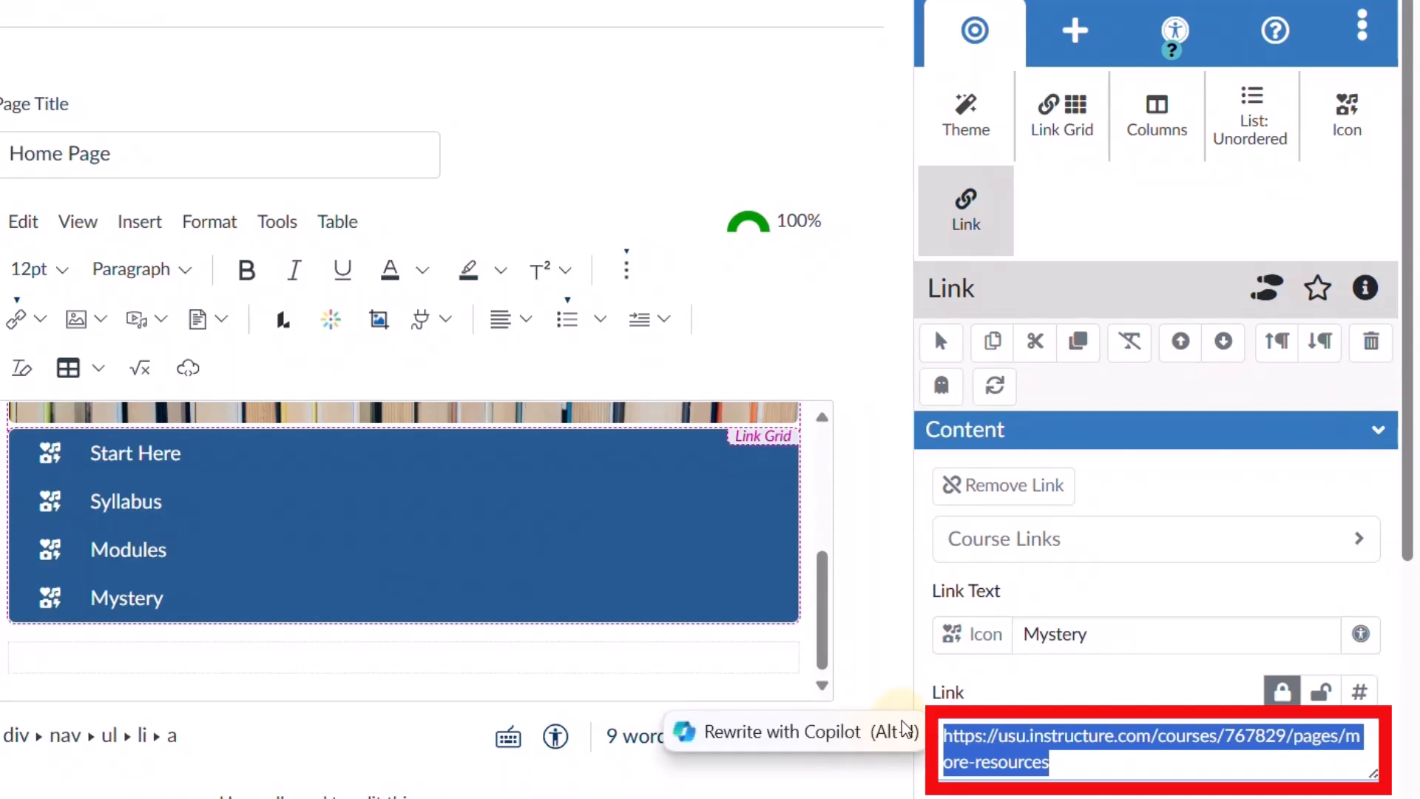
{"action": "key", "text": "BackSpace"}
{"action": "type", "text": "www.google.com"}
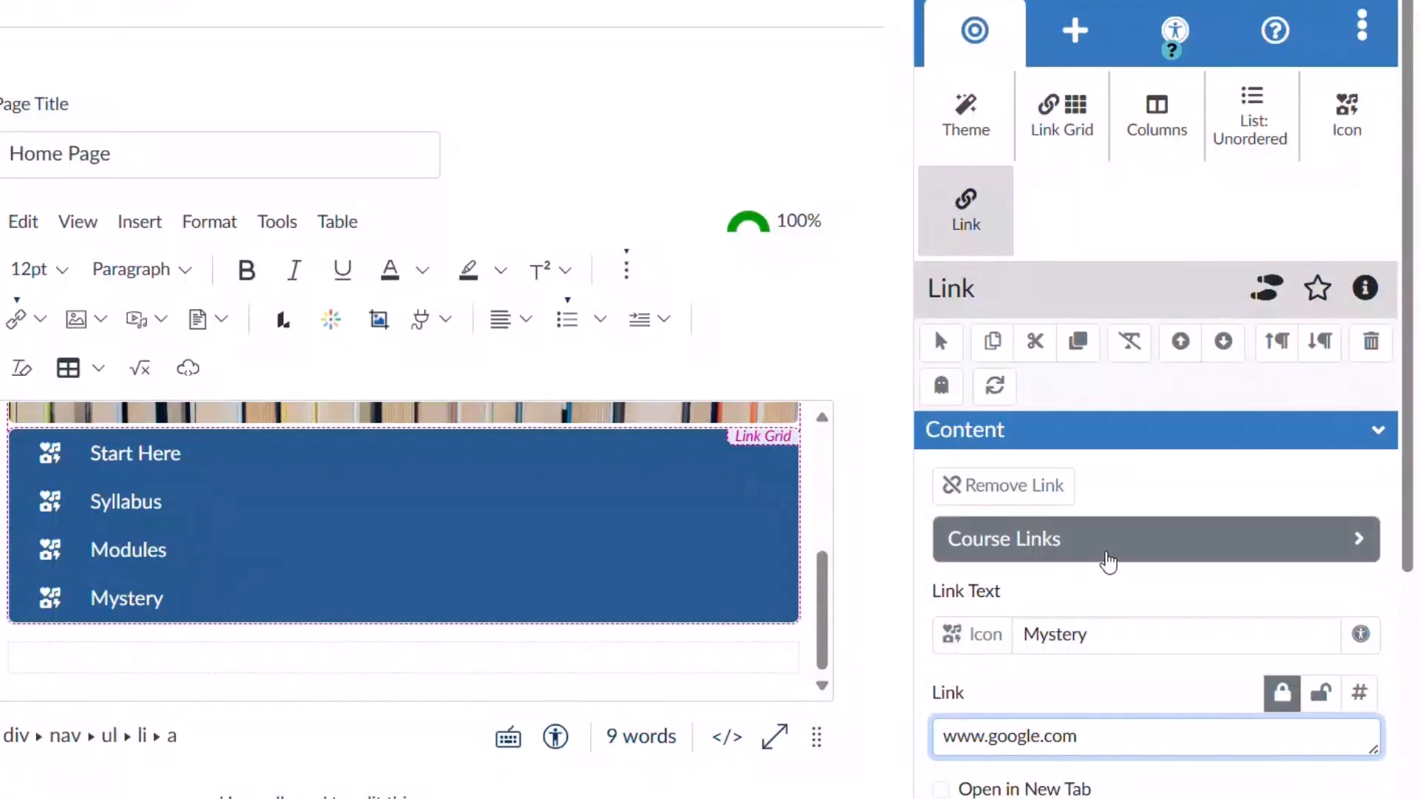
{"action": "left_click", "coordinate": [1107, 552]}
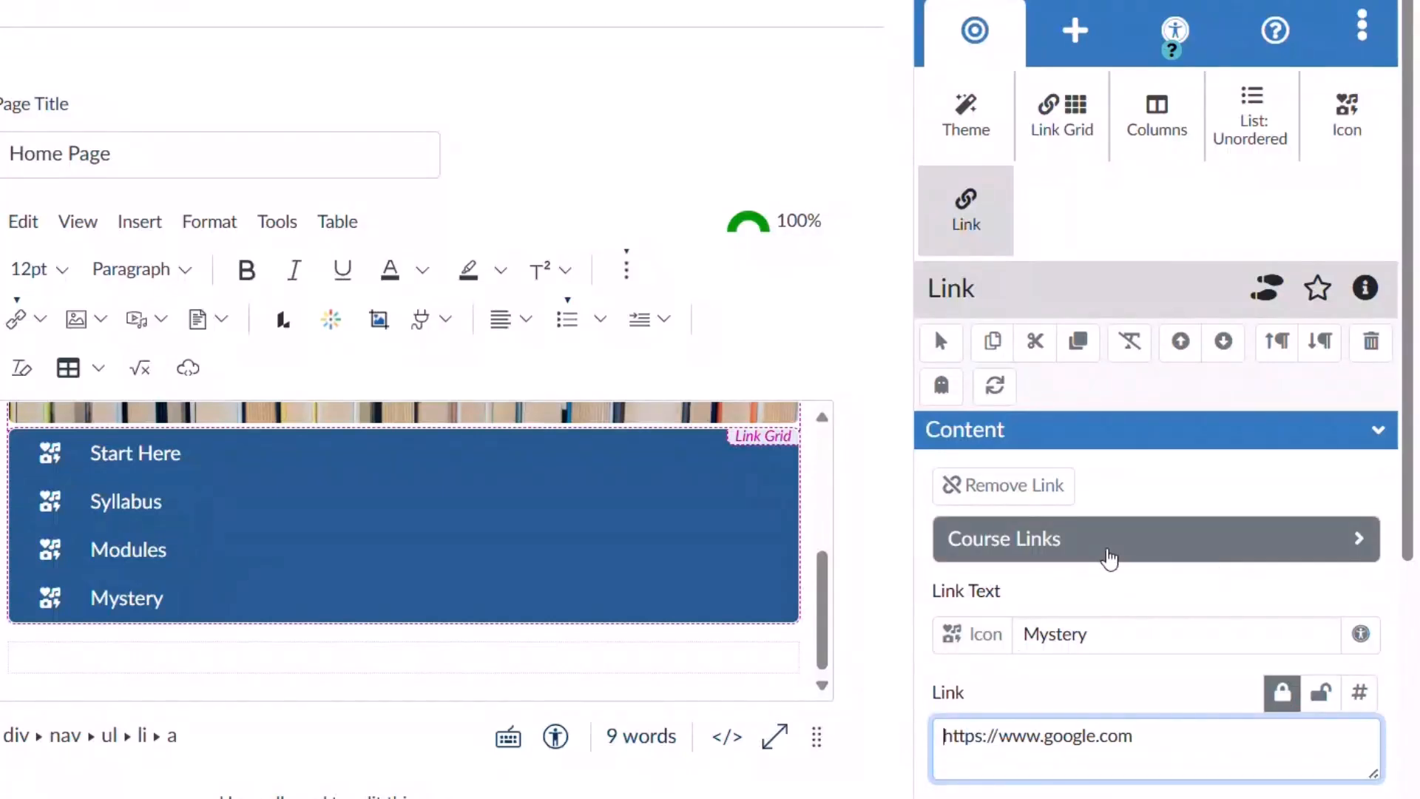
{"action": "left_click", "coordinate": [1106, 552]}
{"action": "left_click", "coordinate": [1109, 556]}
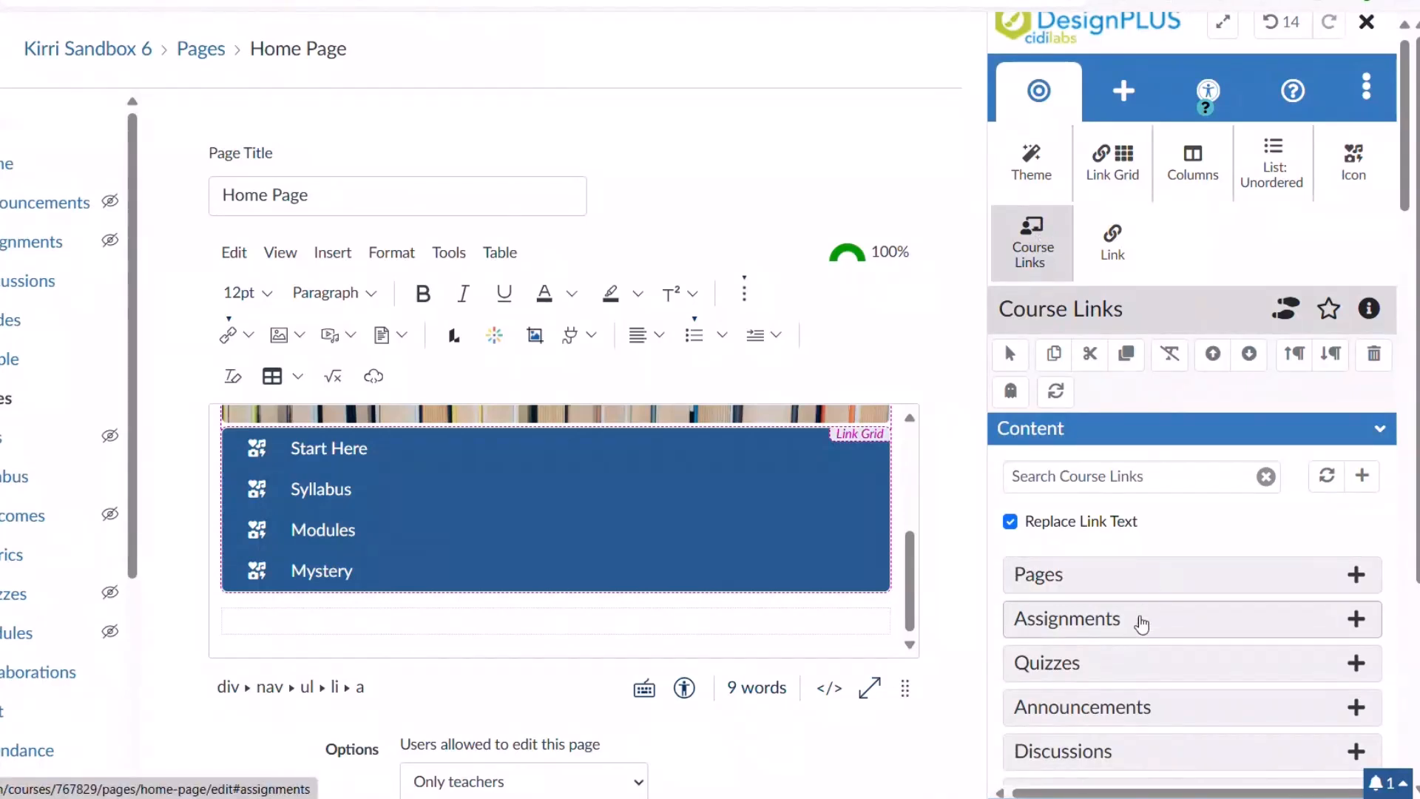
Point the fourth grid item to the course's People page (/users) and verify its address.
{"action": "scroll", "coordinate": [1109, 669], "scroll_direction": "down", "scroll_amount": 1}
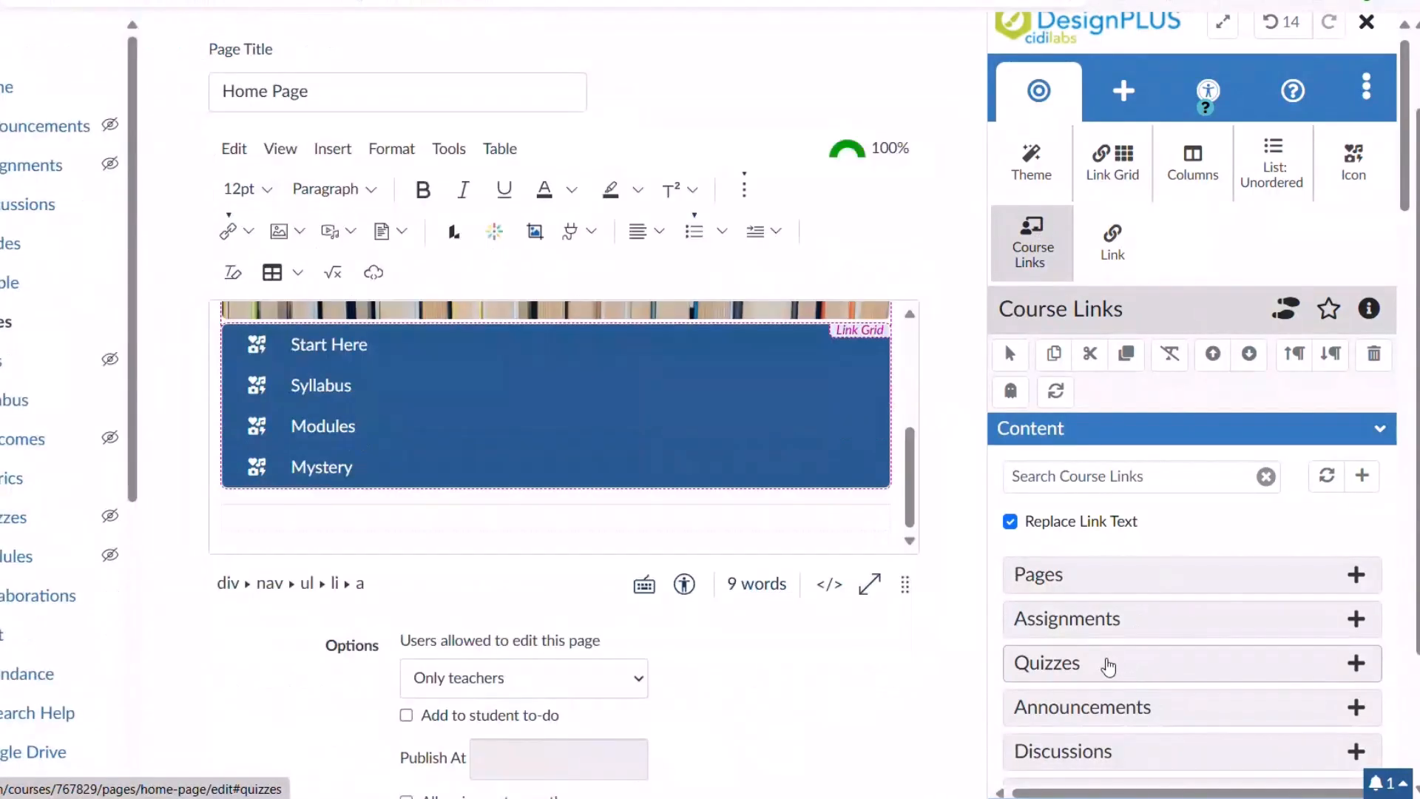
{"action": "mouse_move", "coordinate": [1403, 185]}
{"action": "left_mouse_down"}
{"action": "mouse_move", "coordinate": [1401, 303]}
{"action": "mouse_move", "coordinate": [1381, 256]}
{"action": "left_mouse_up"}
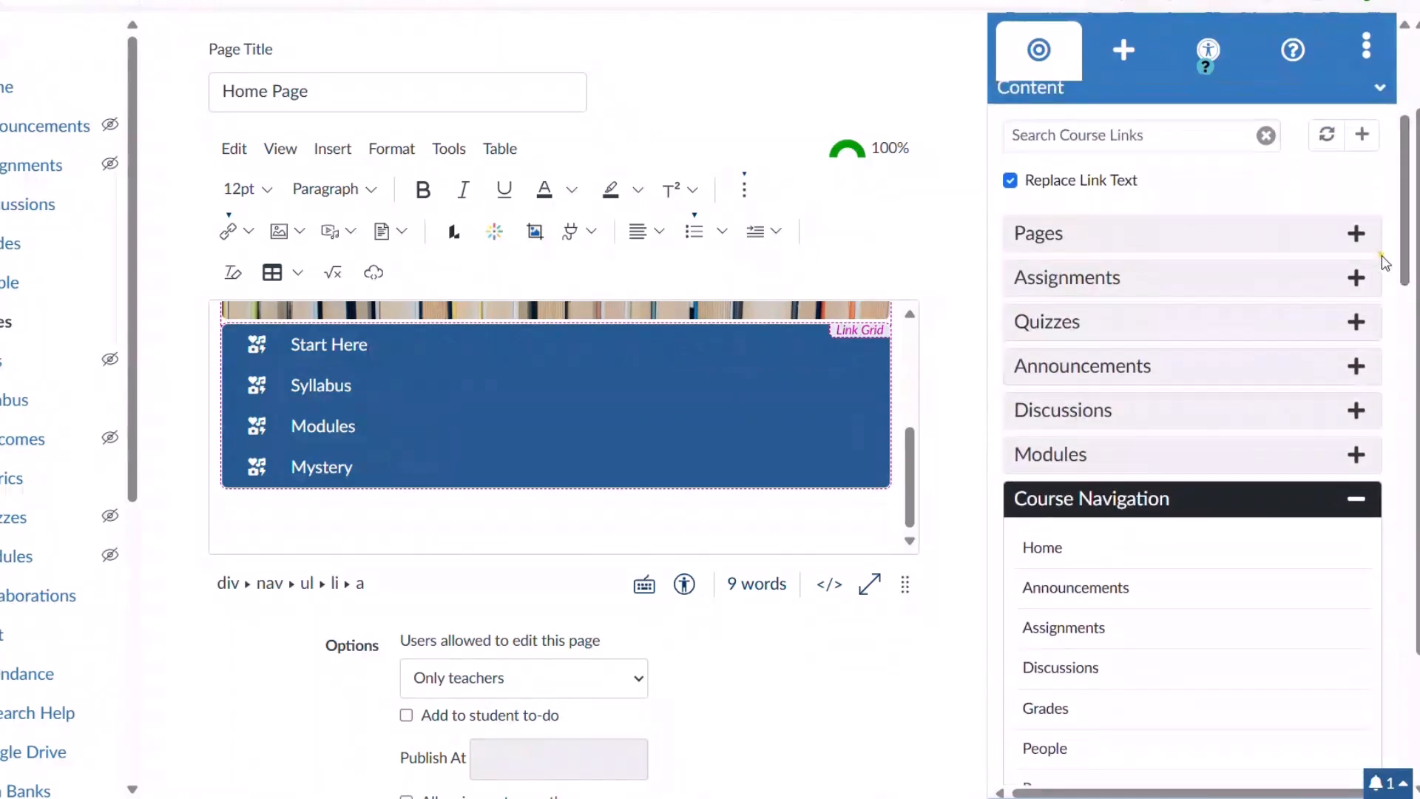
{"action": "left_click", "coordinate": [1045, 749]}
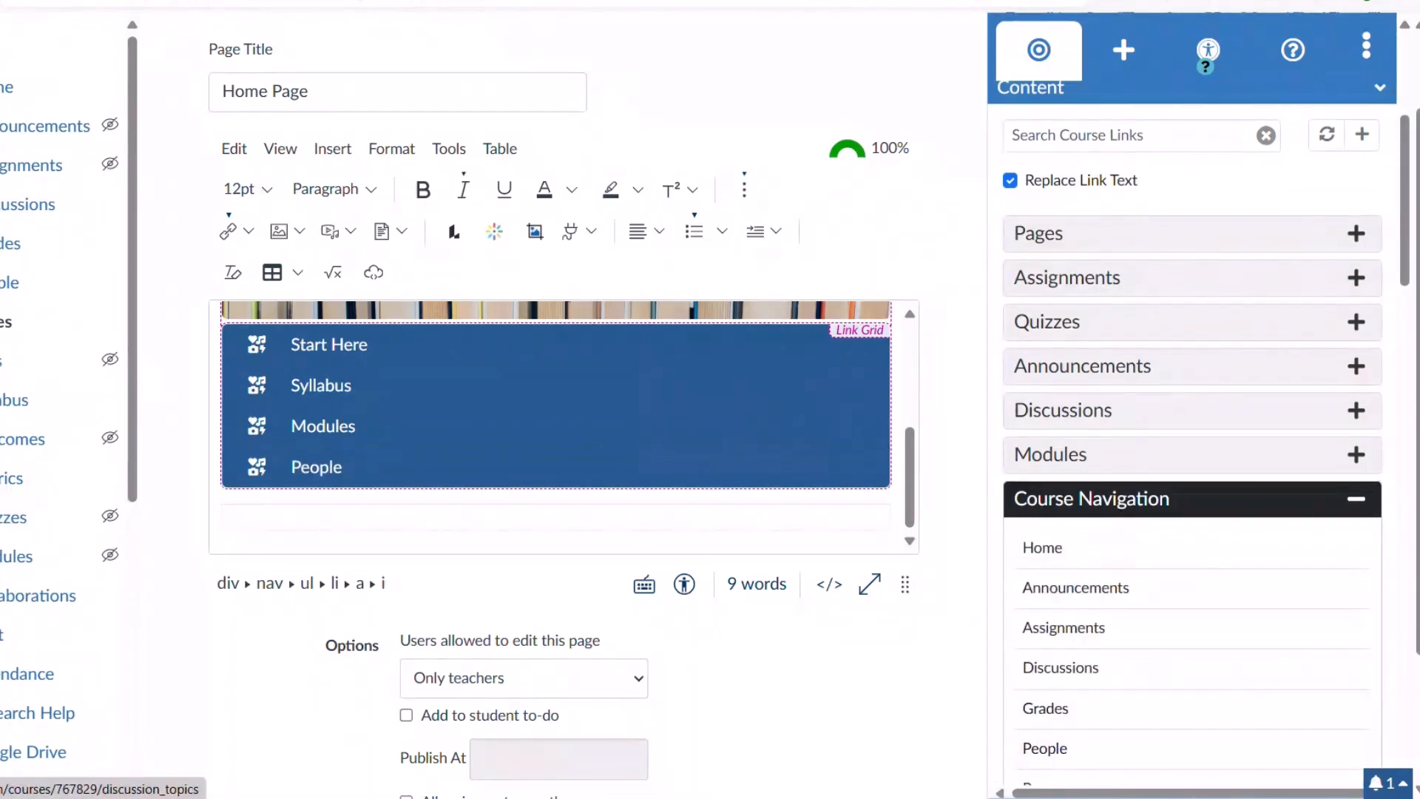
{"action": "left_click_drag", "start_coordinate": [1407, 179], "coordinate": [1408, 87]}
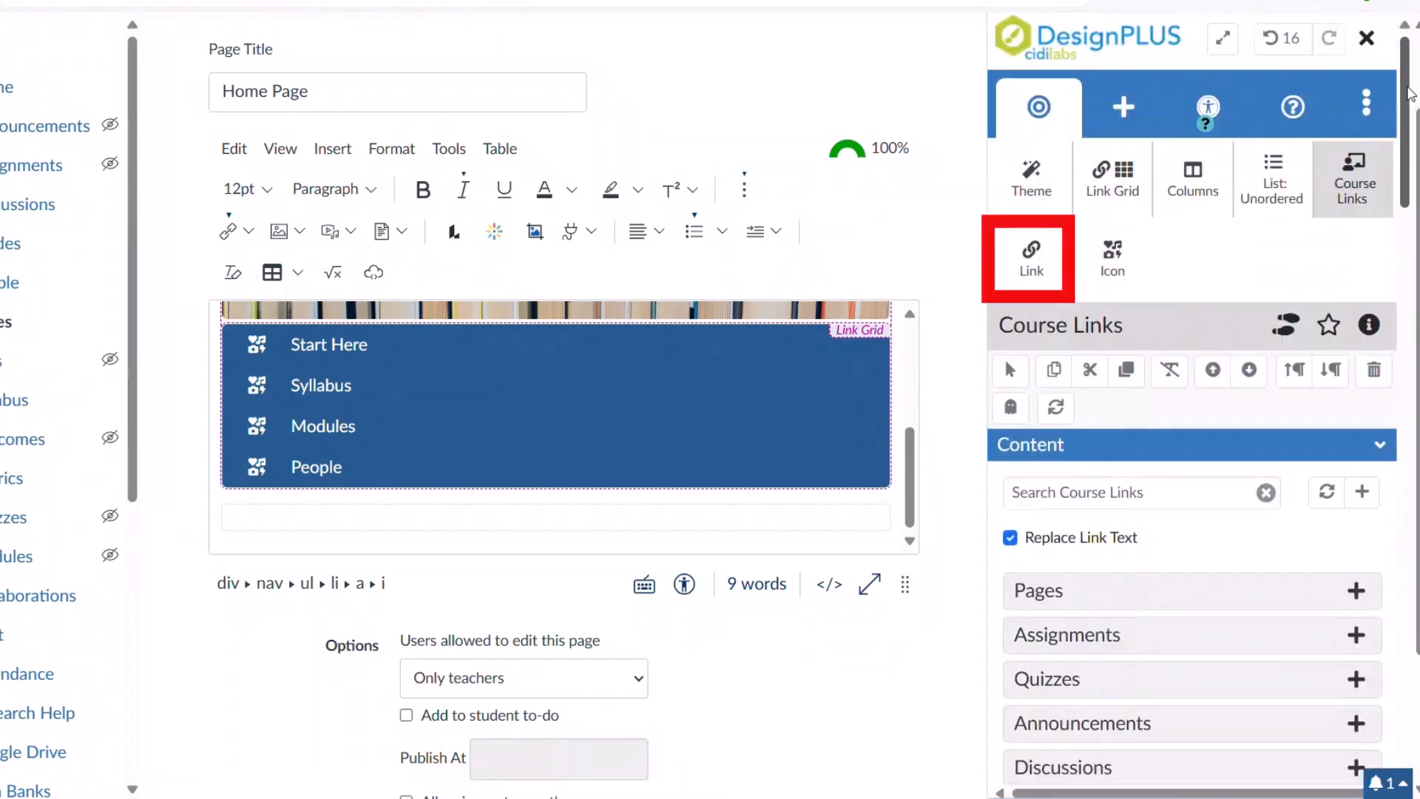
{"action": "left_click", "coordinate": [1050, 257]}
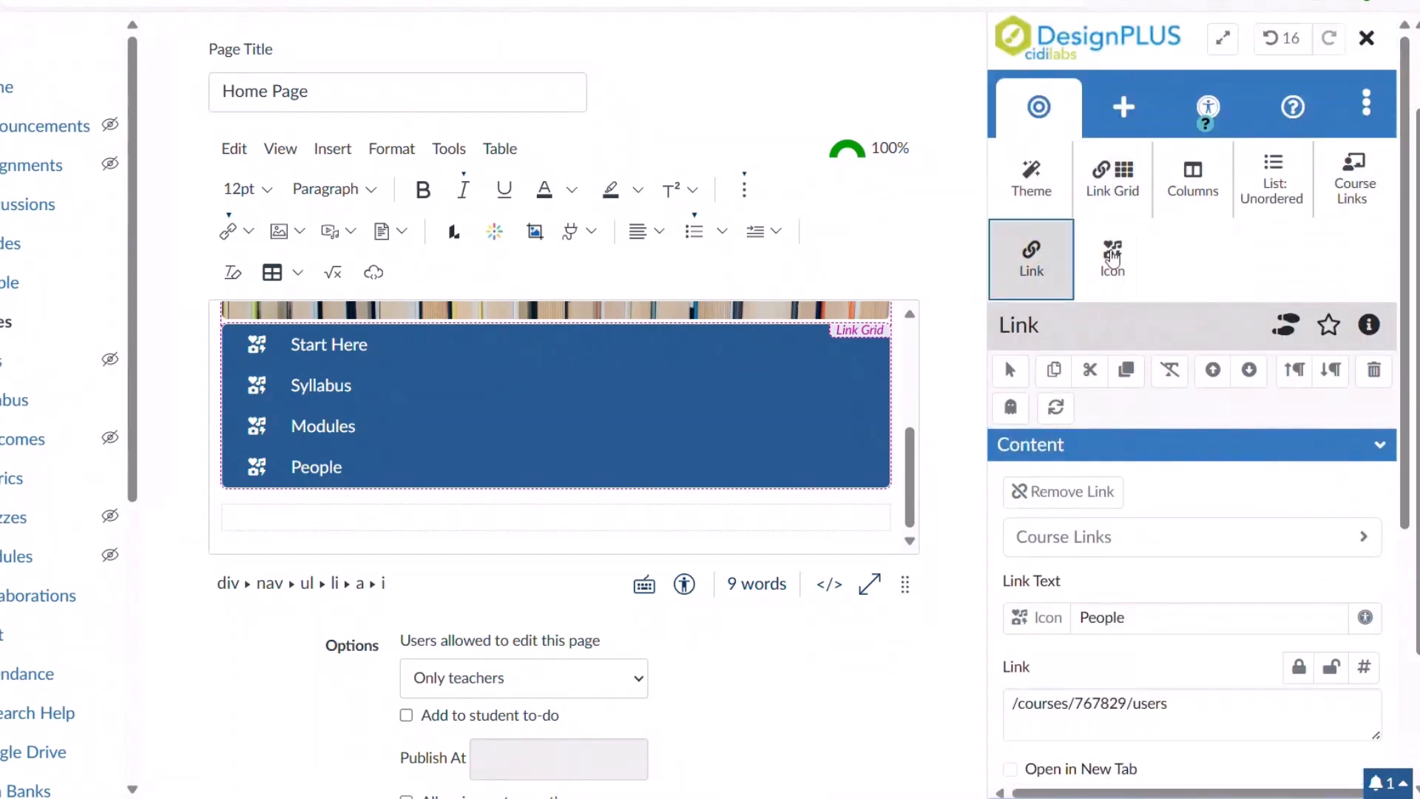
{"action": "scroll", "coordinate": [1405, 229], "scroll_direction": "down", "scroll_amount": 2}
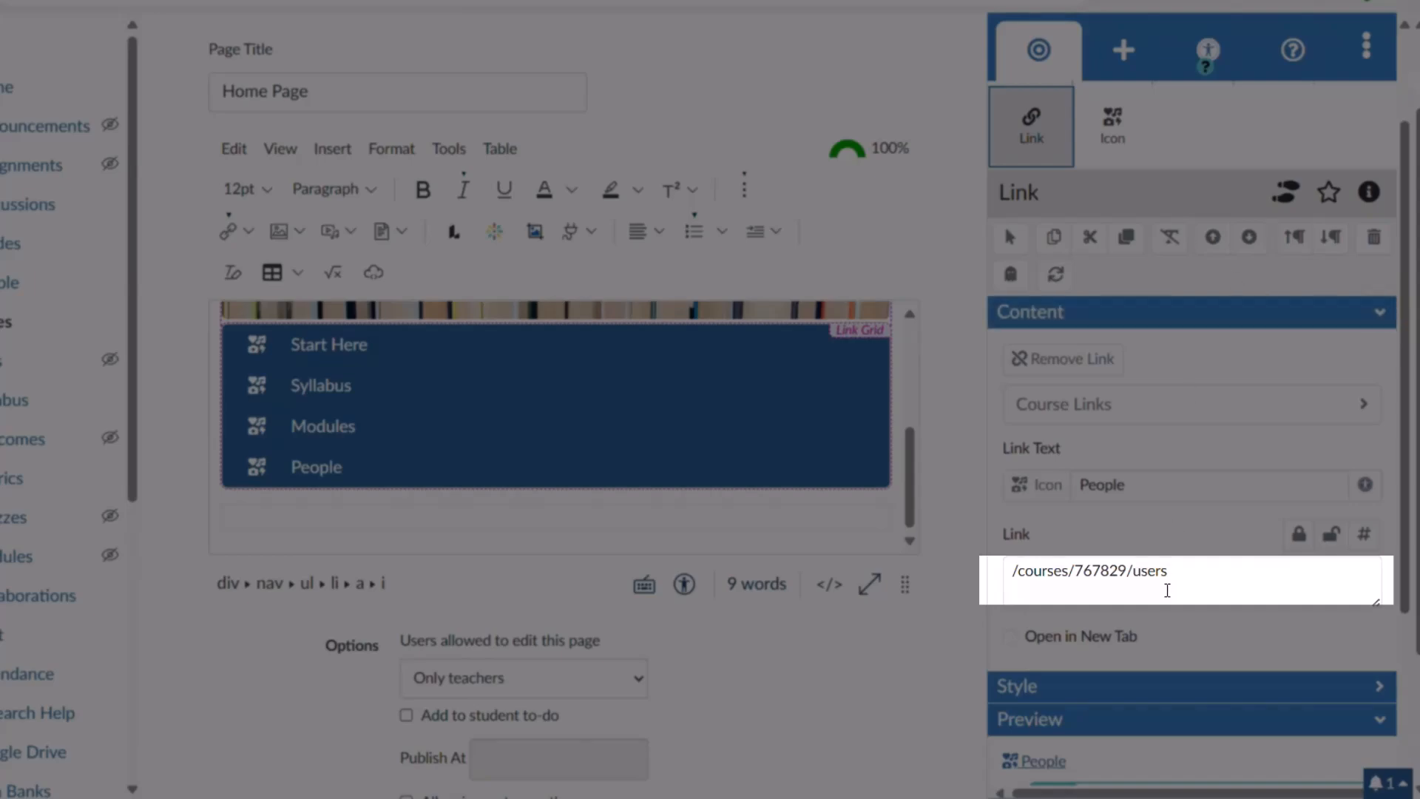
{"action": "left_click", "coordinate": [1201, 574]}
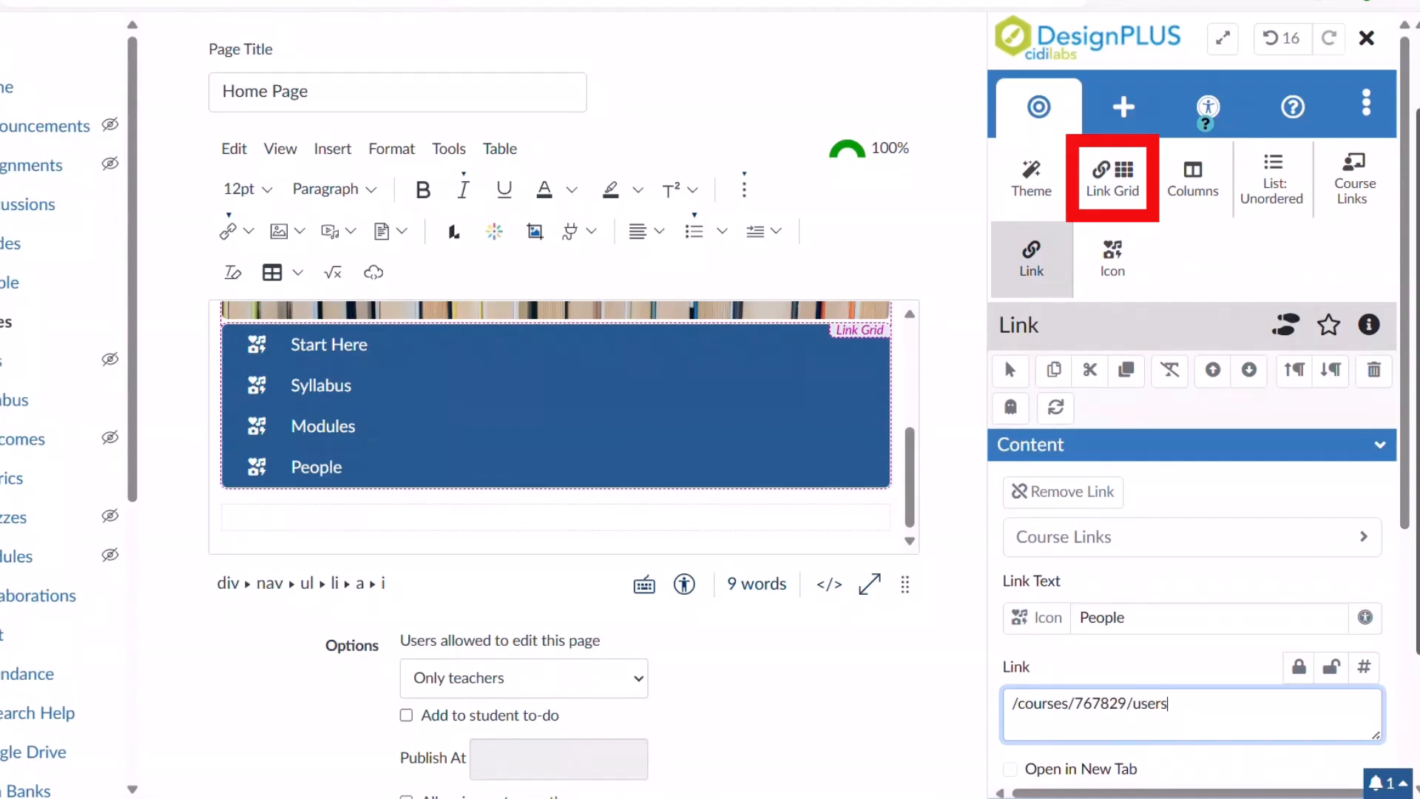
Set the link grid to one column on small screens, after trying three and two.
{"action": "left_click", "coordinate": [1123, 187]}
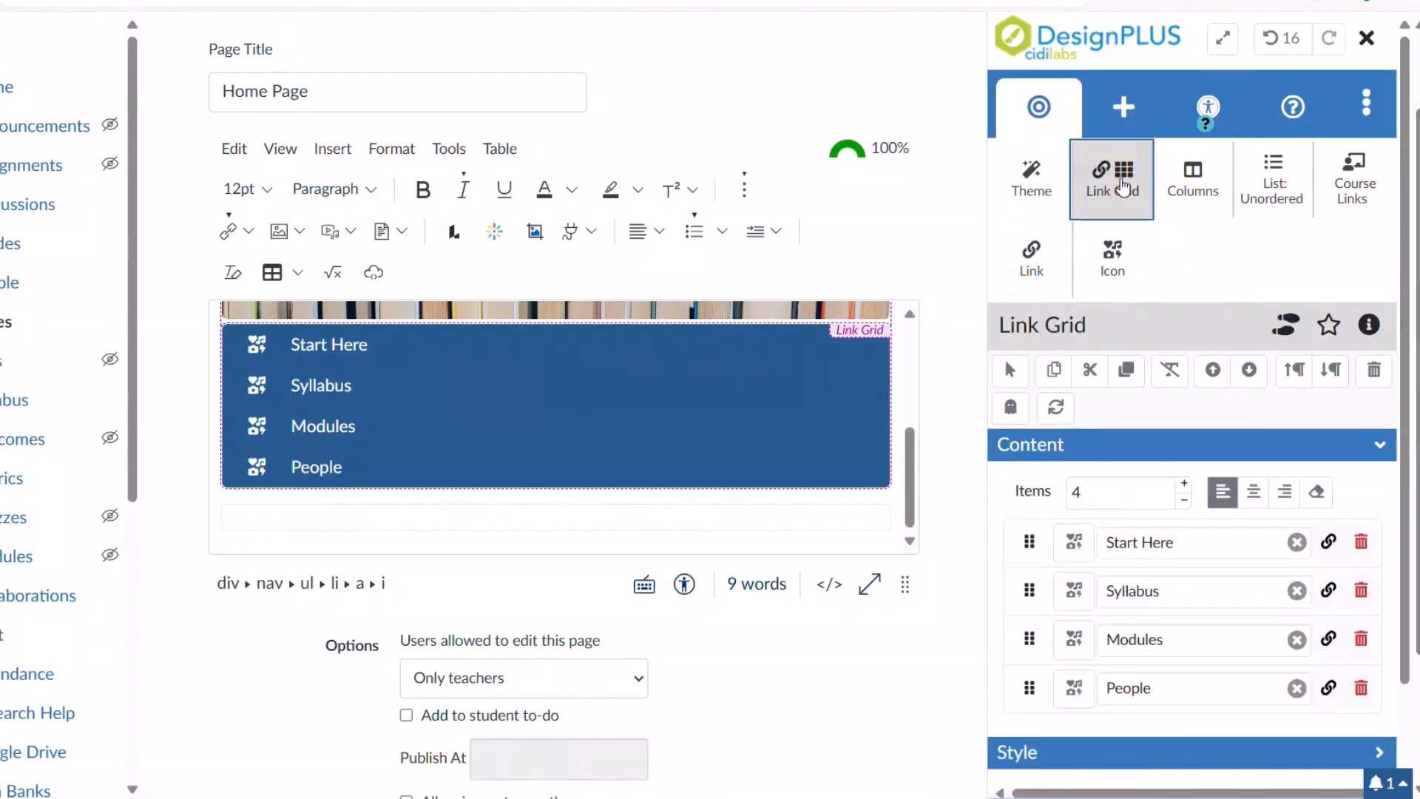
{"action": "scroll", "coordinate": [1410, 270], "scroll_direction": "down", "scroll_amount": 1}
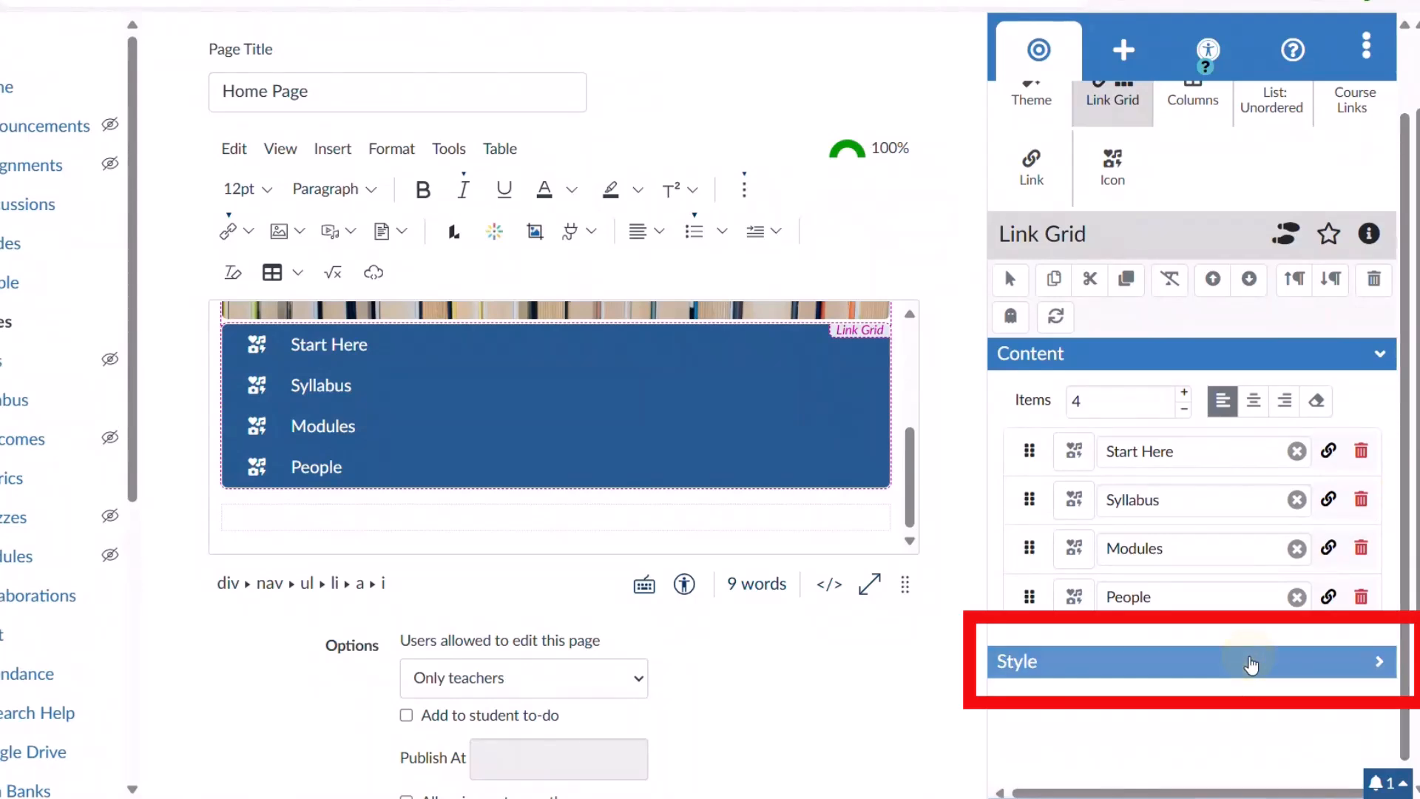
{"action": "left_click", "coordinate": [1244, 662]}
{"action": "left_click_drag", "start_coordinate": [1409, 332], "coordinate": [1397, 551]}
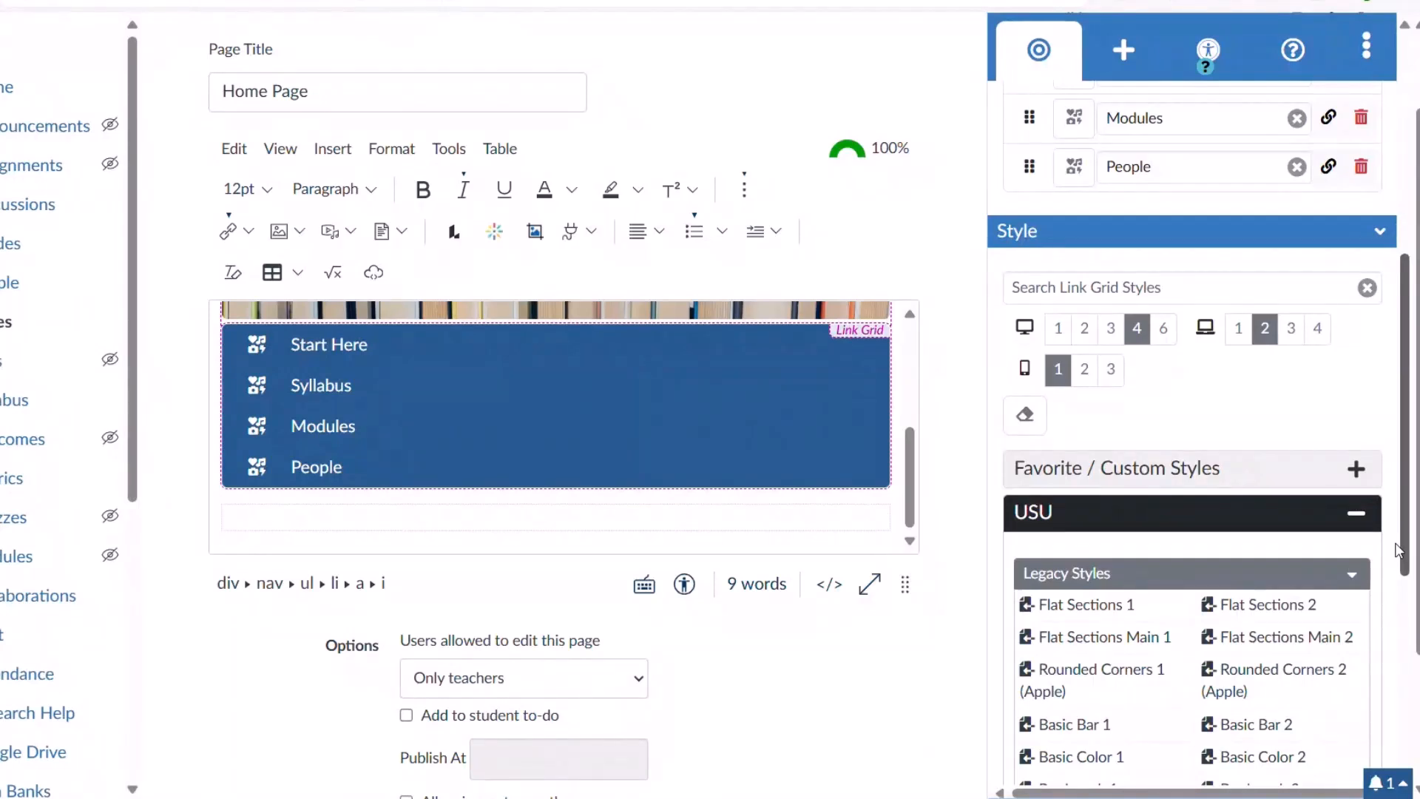
{"action": "left_click", "coordinate": [1110, 370]}
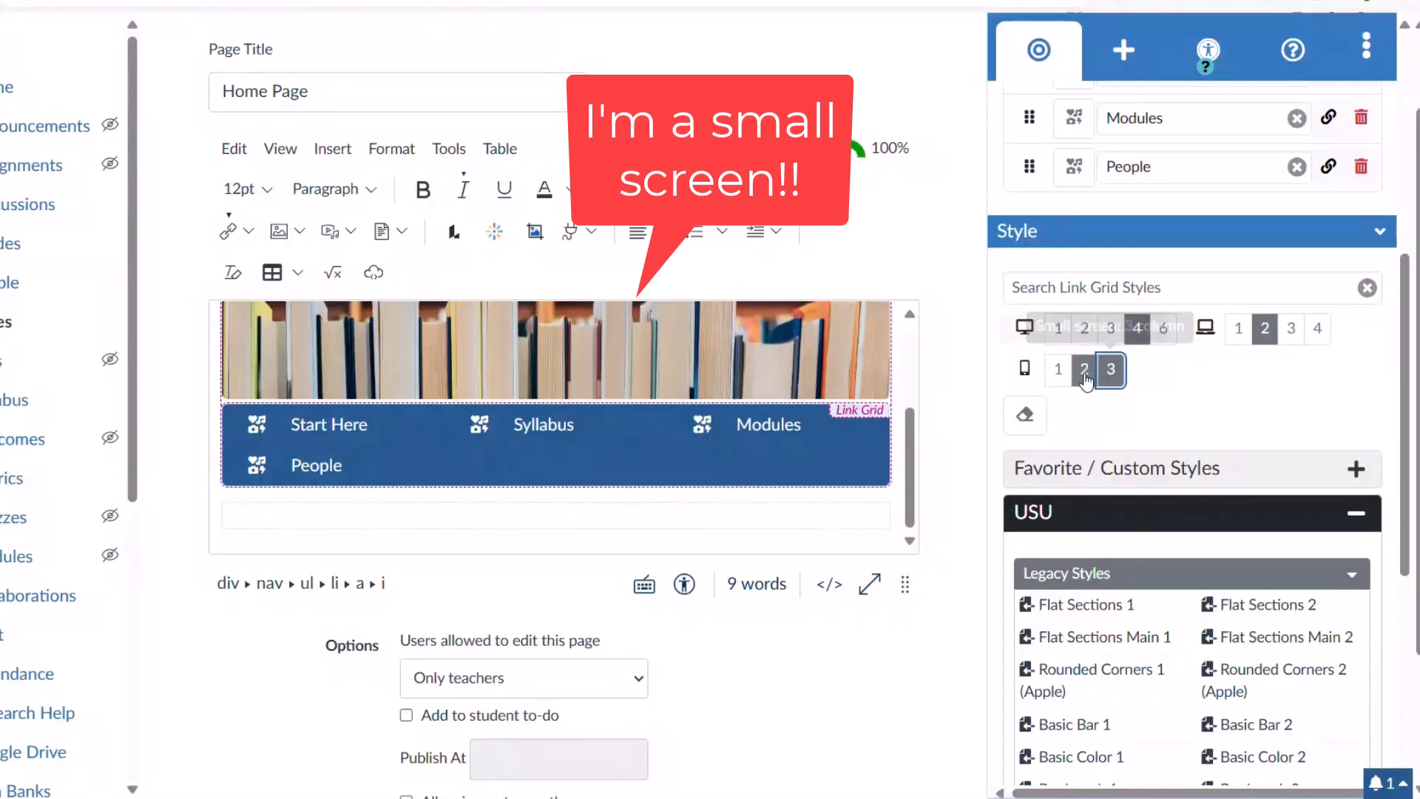
{"action": "left_click", "coordinate": [1085, 370]}
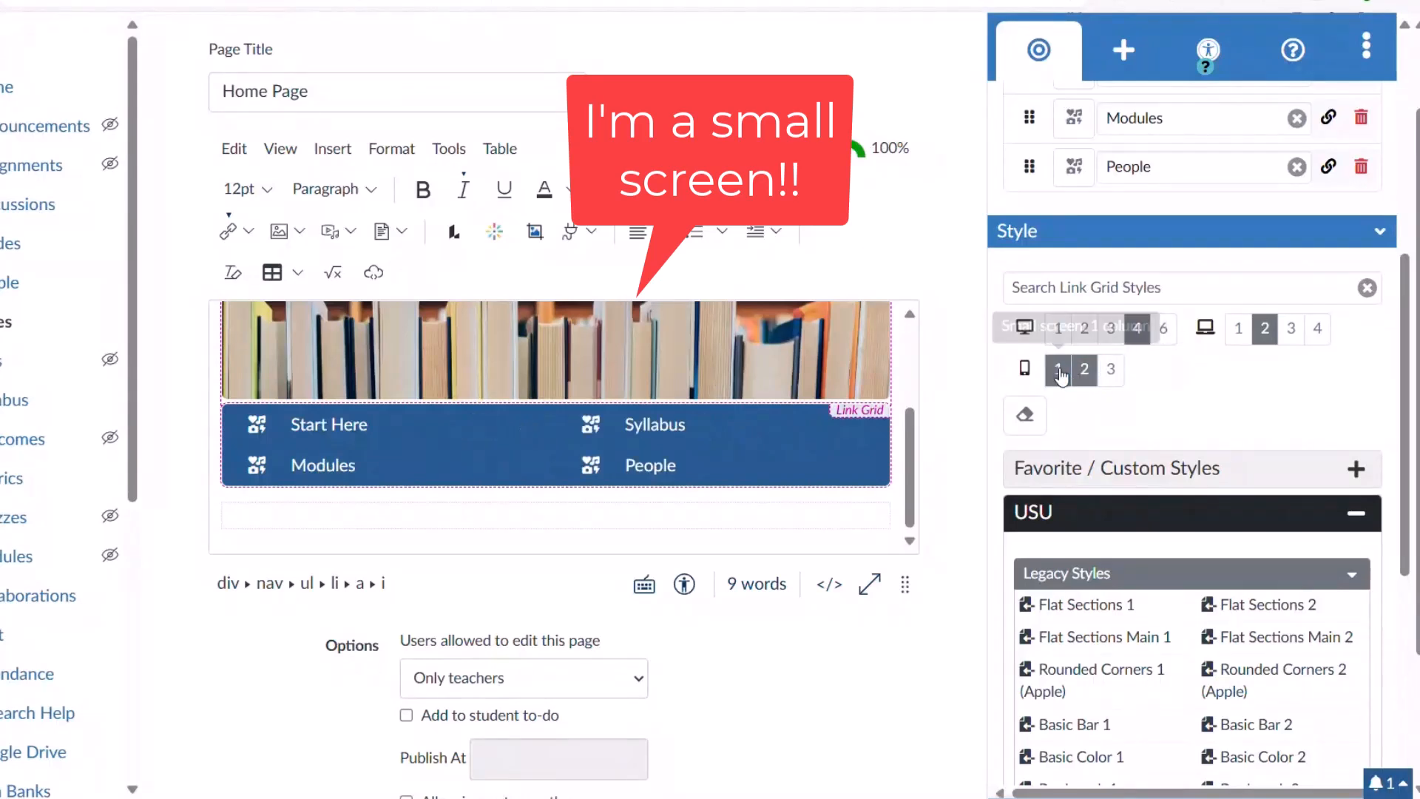
{"action": "left_click", "coordinate": [1059, 370]}
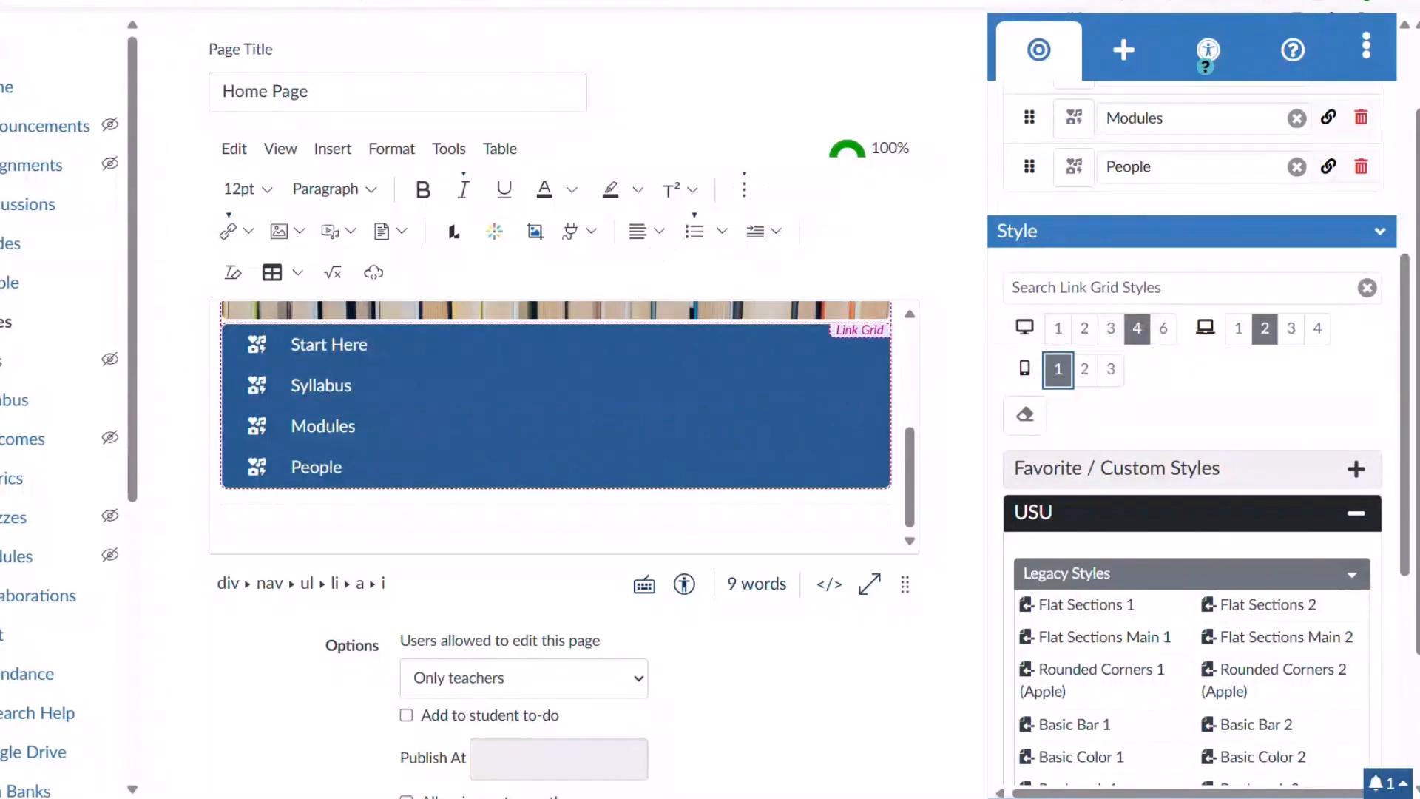
Apply the Colored Headings (Box Left) 1 style to the link grid.
{"action": "scroll", "coordinate": [1394, 470], "scroll_direction": "down", "scroll_amount": 5}
{"action": "scroll", "coordinate": [1394, 471], "scroll_direction": "down", "scroll_amount": 1}
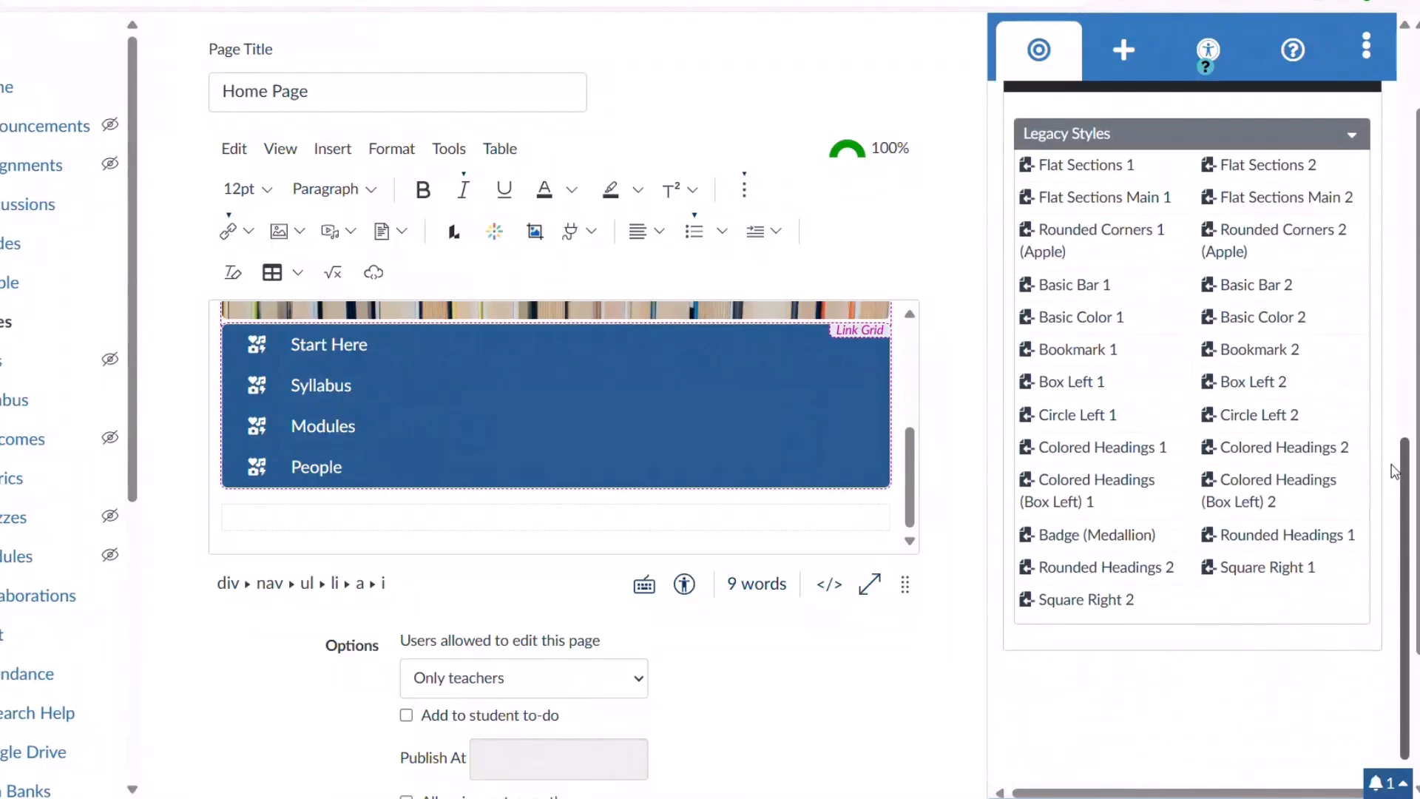
{"action": "mouse_move", "coordinate": [1095, 536]}
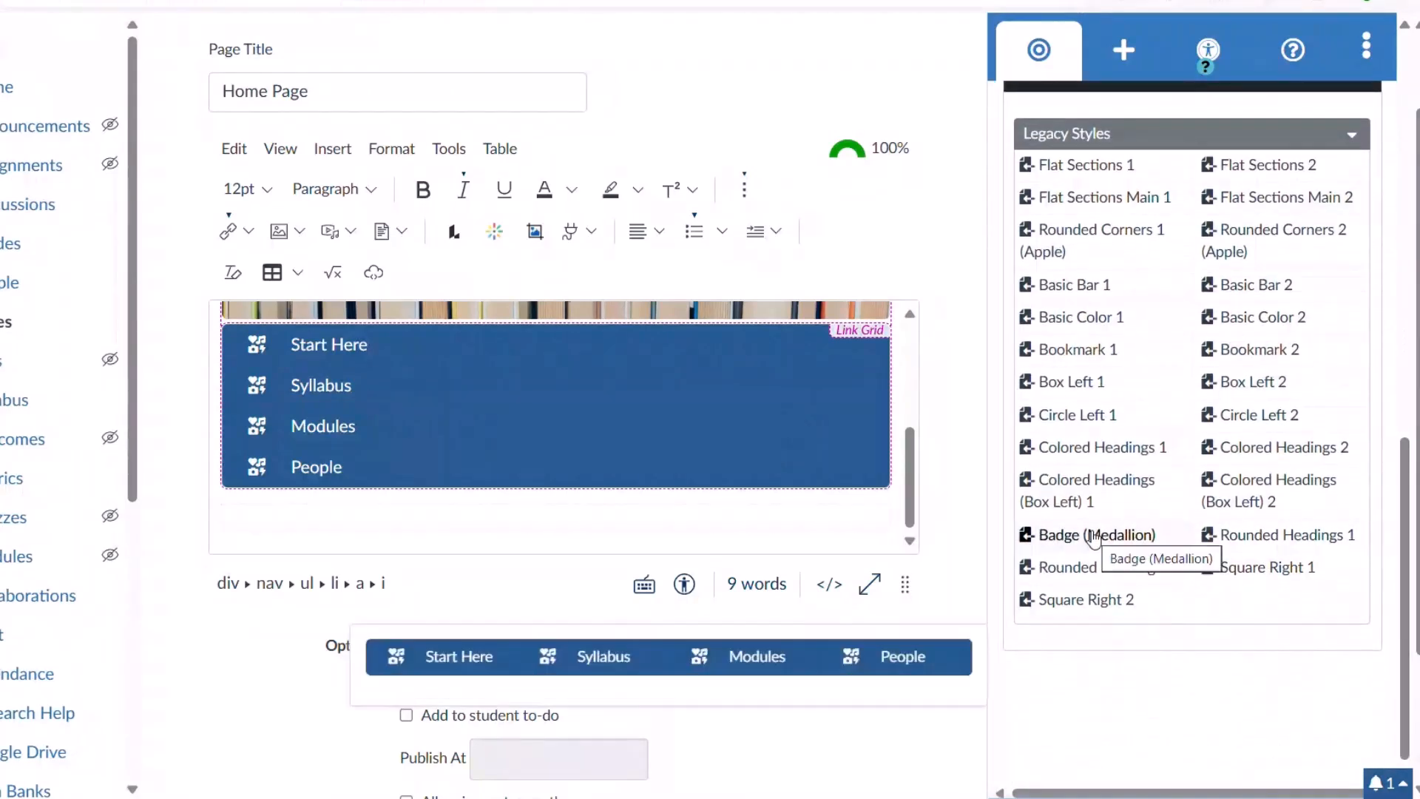
{"action": "mouse_move", "coordinate": [1084, 501]}
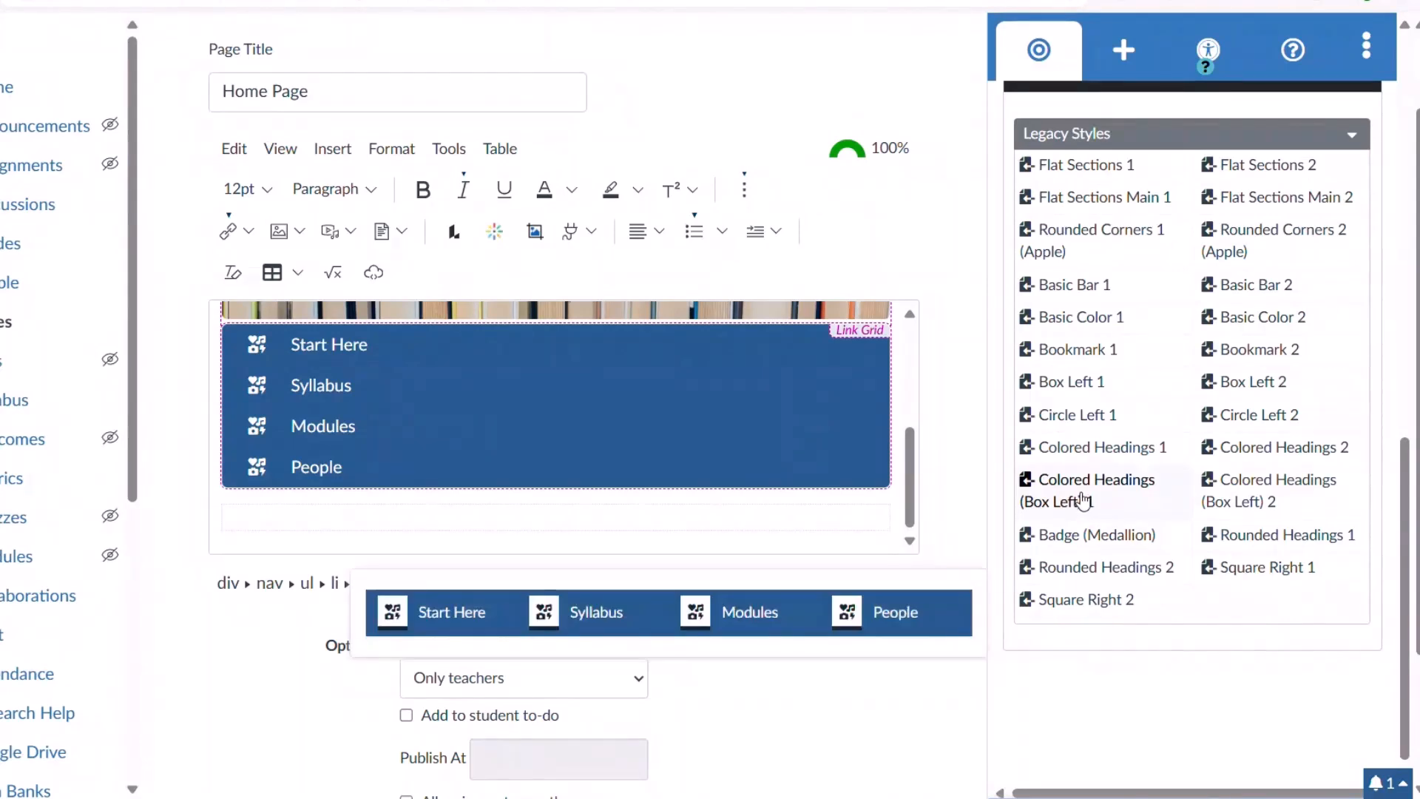
{"action": "left_click", "coordinate": [1084, 501]}
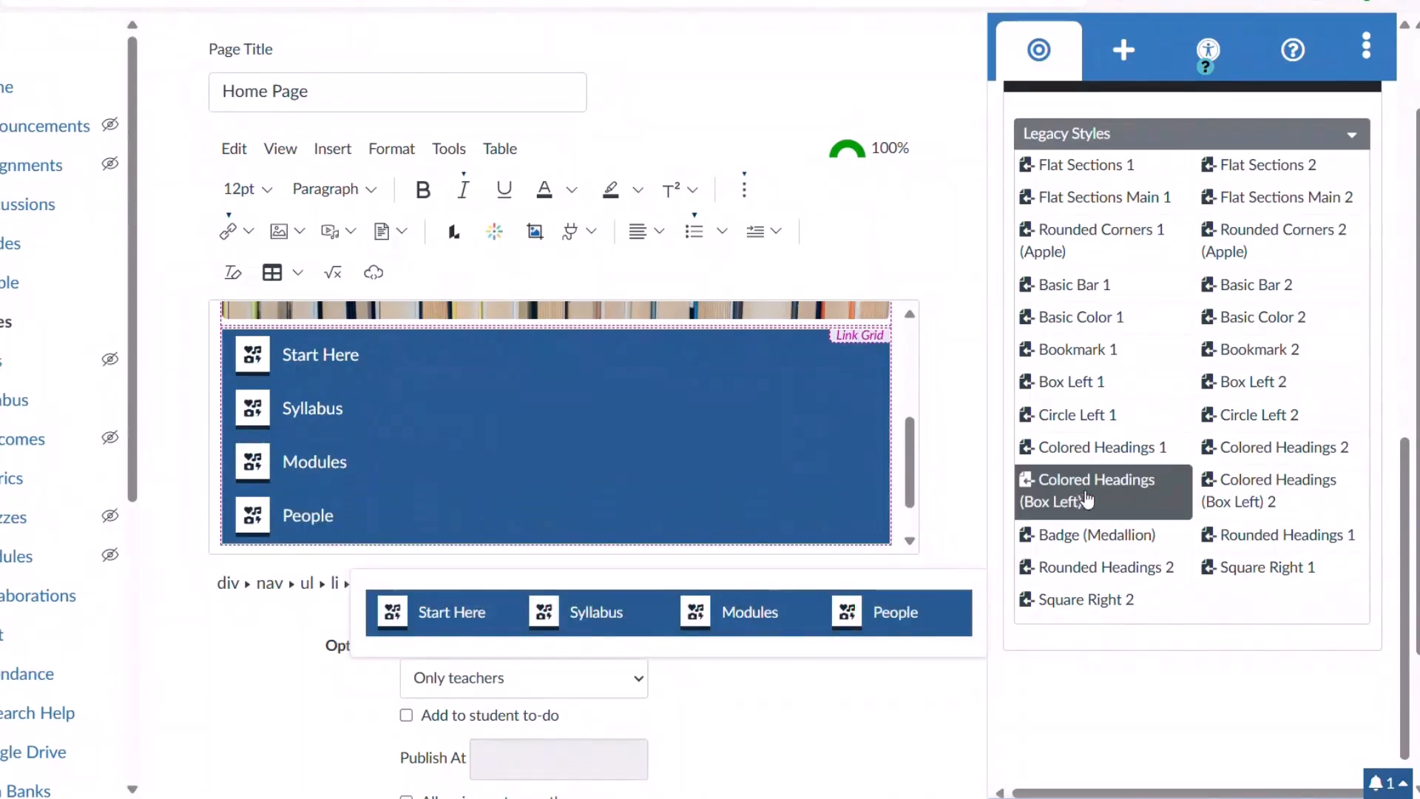
{"action": "left_click_drag", "start_coordinate": [1411, 484], "coordinate": [1407, 392]}
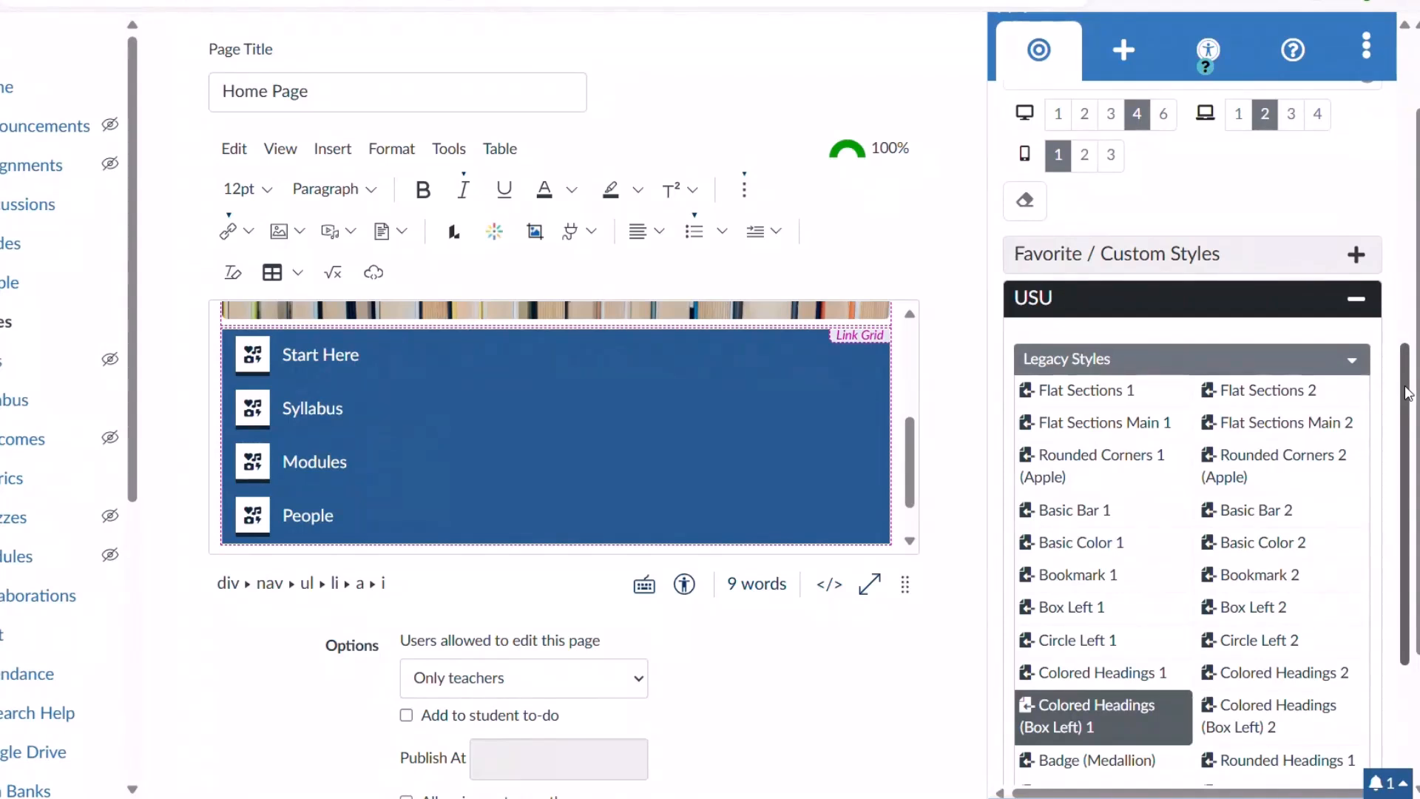
{"action": "left_click_drag", "start_coordinate": [908, 468], "coordinate": [906, 486]}
Insert a Content Block with heading 'Content Block Heading' and body 'Content' below the link grid.
{"action": "left_click", "coordinate": [772, 505]}
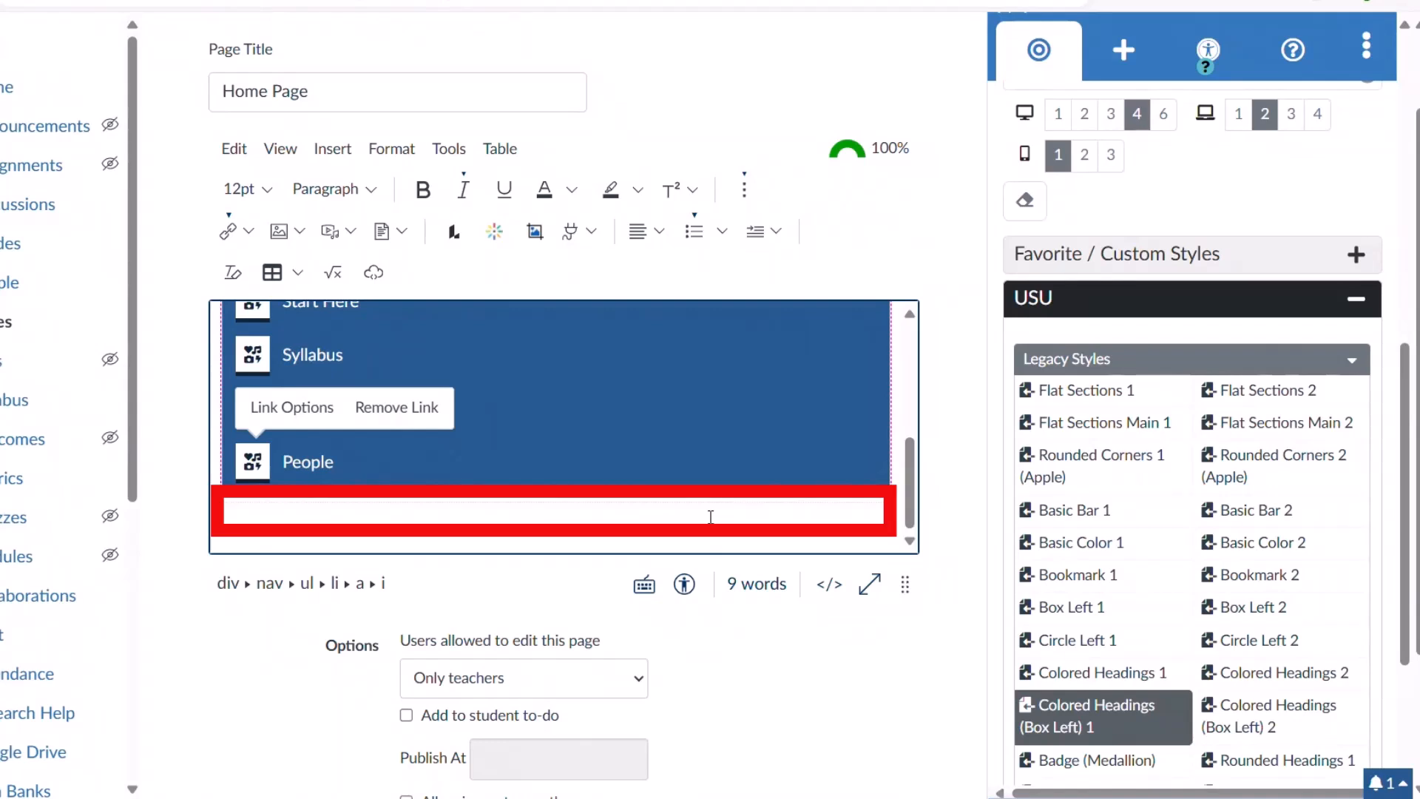
{"action": "left_click", "coordinate": [1119, 104]}
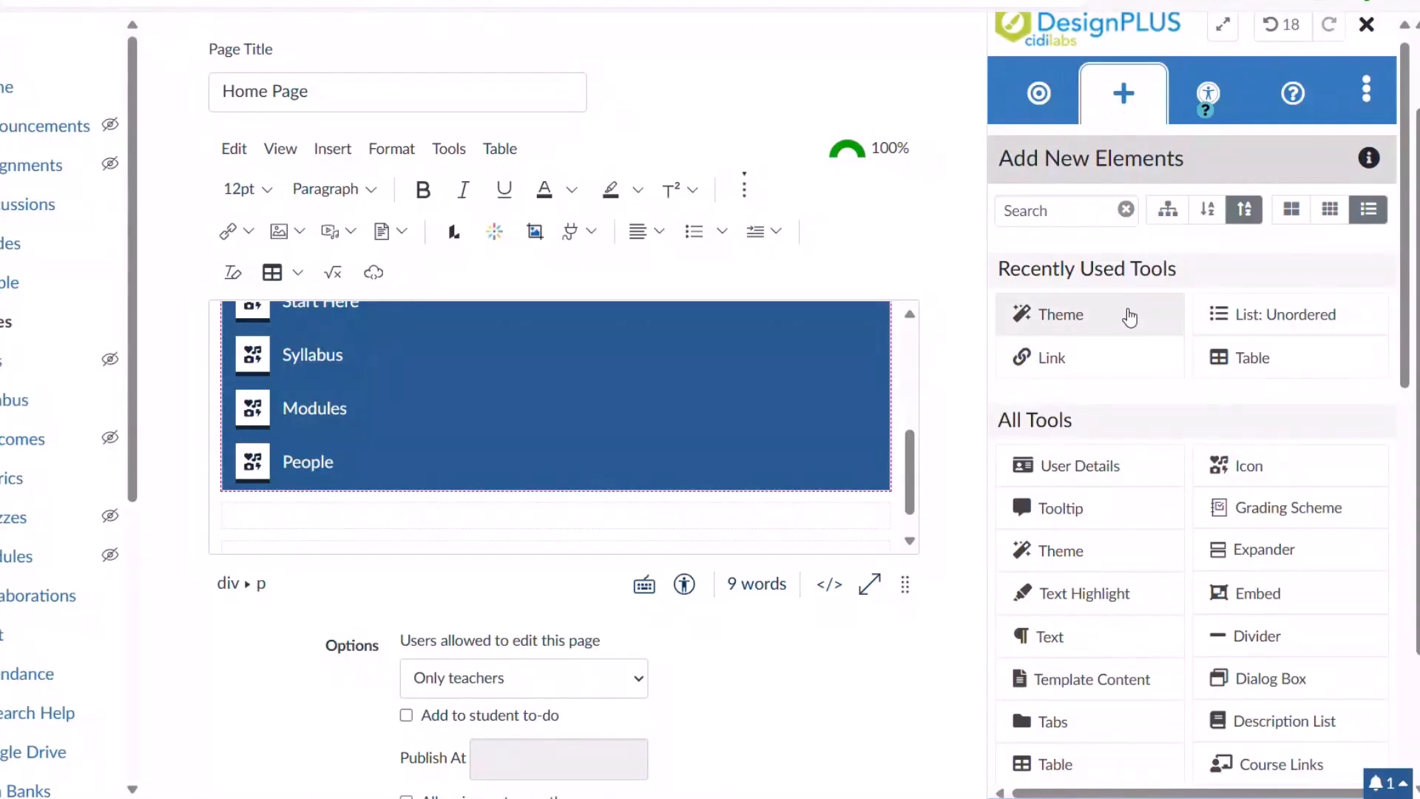
{"action": "left_click", "coordinate": [1170, 212]}
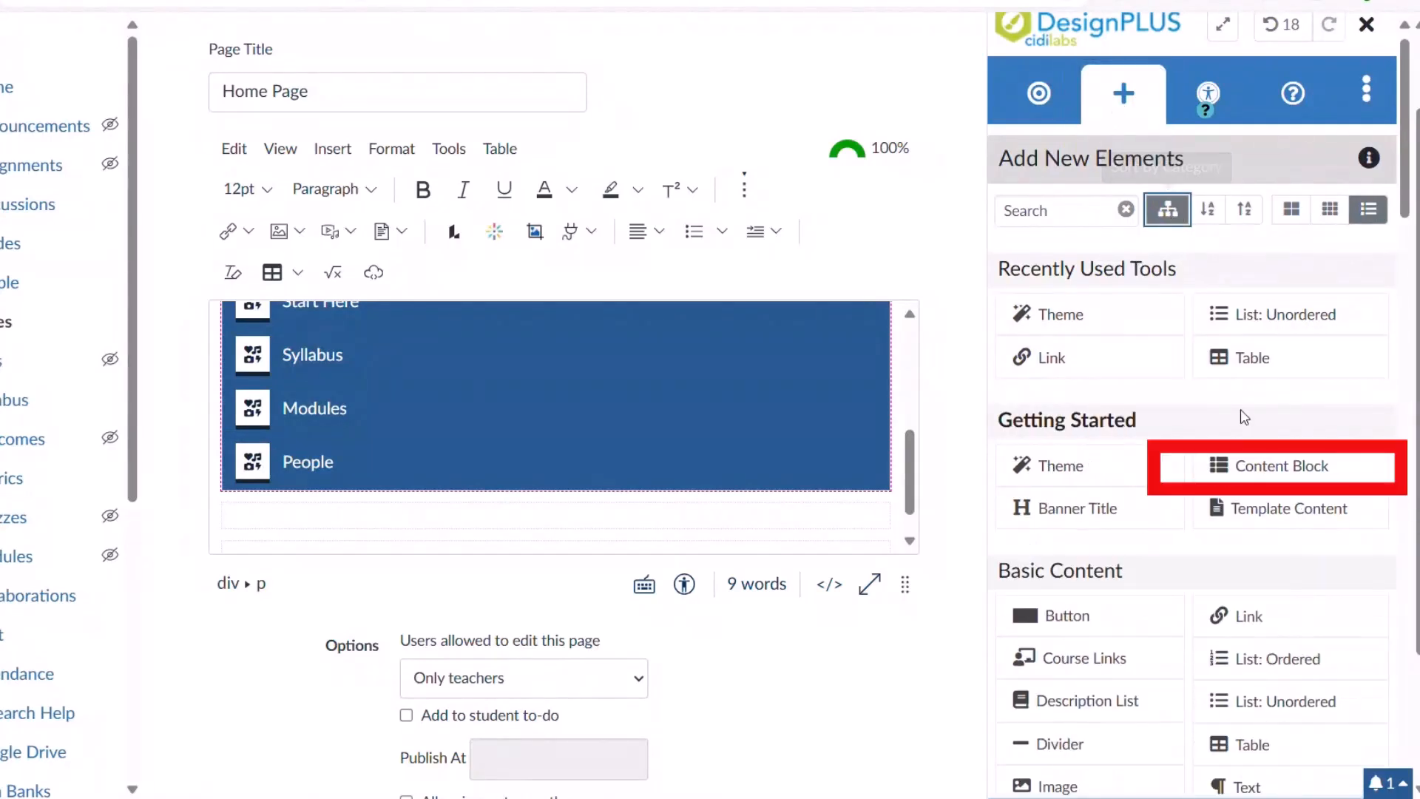
{"action": "left_click", "coordinate": [1257, 476]}
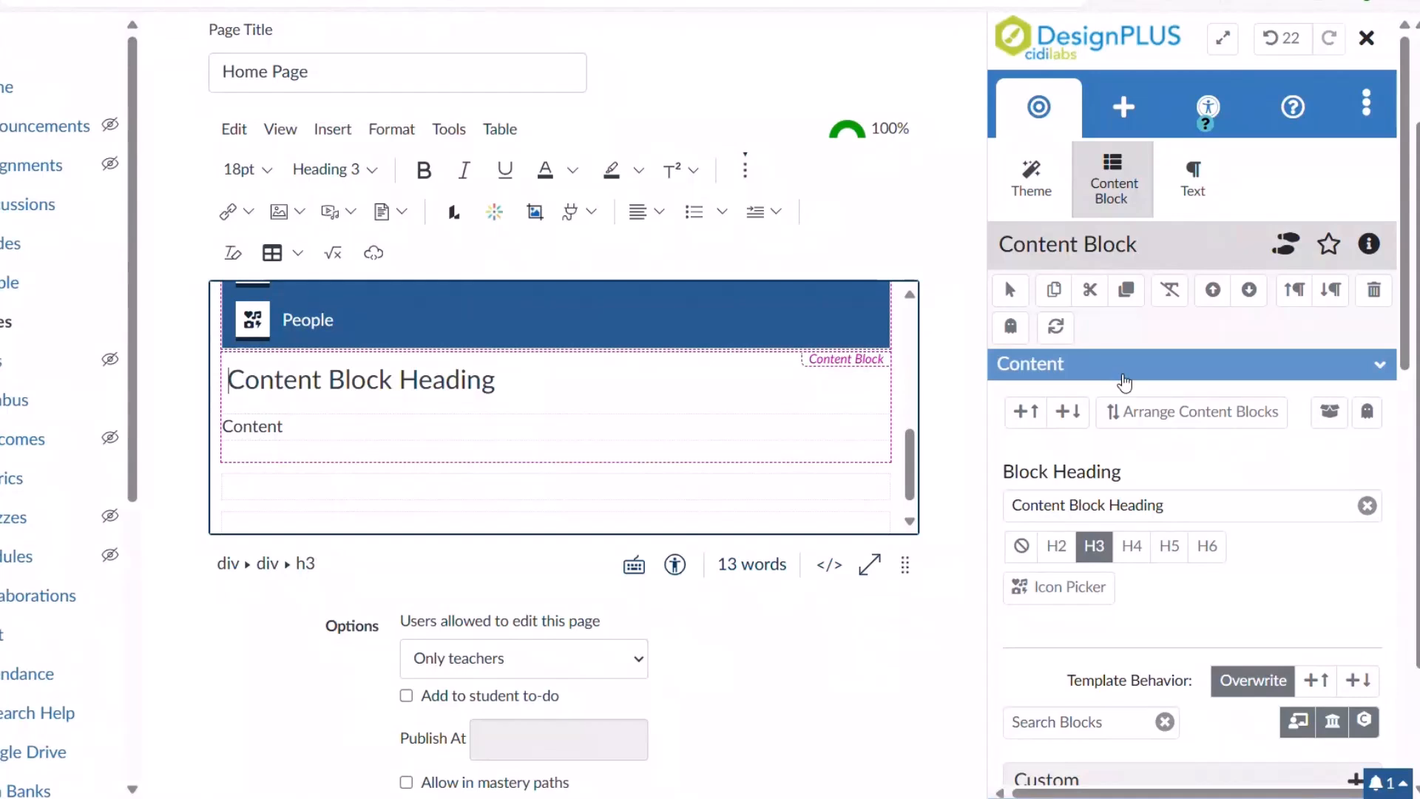
Change the block heading to 'Content Block Heading!' and add extra content blocks above and below it.
{"action": "left_click", "coordinate": [1168, 505]}
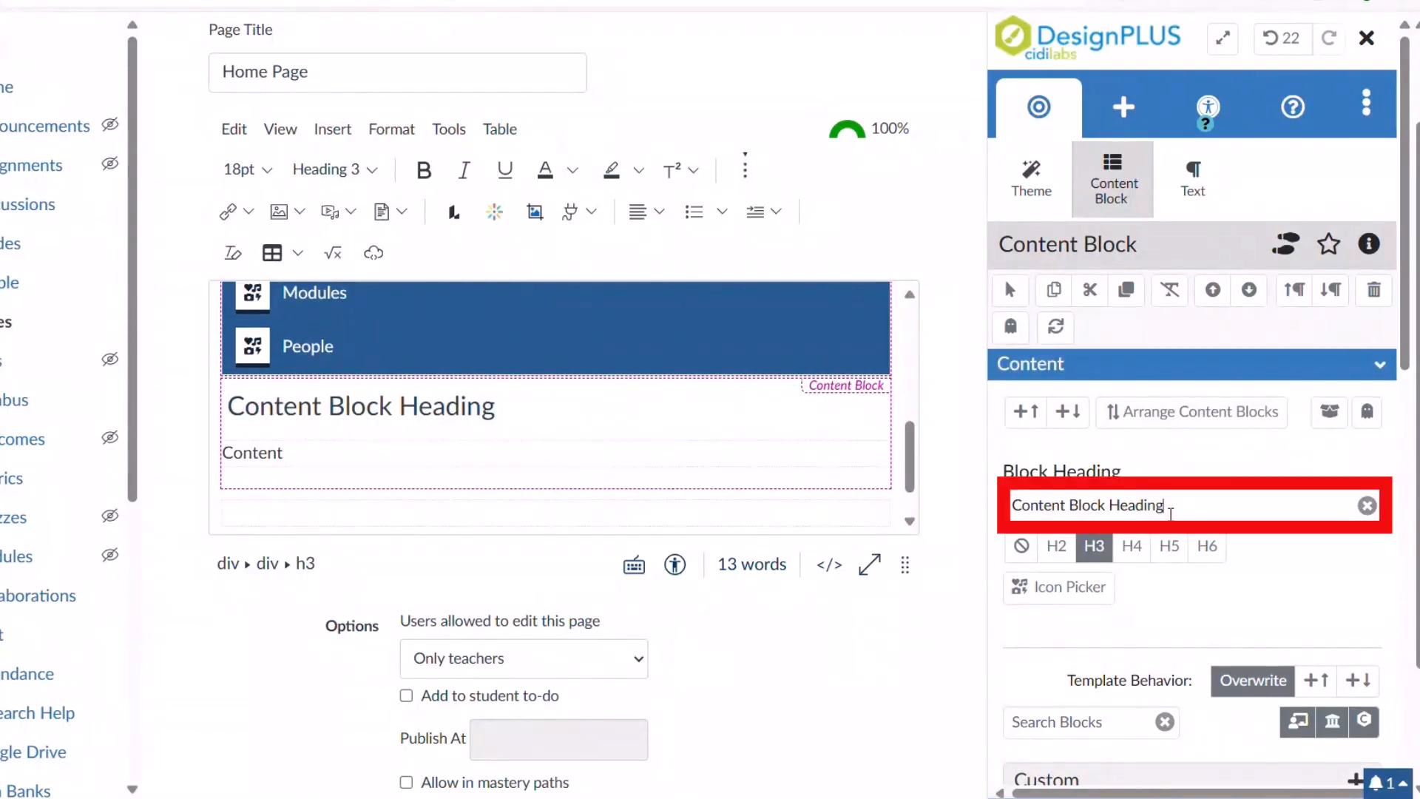
{"action": "left_click", "coordinate": [1130, 547]}
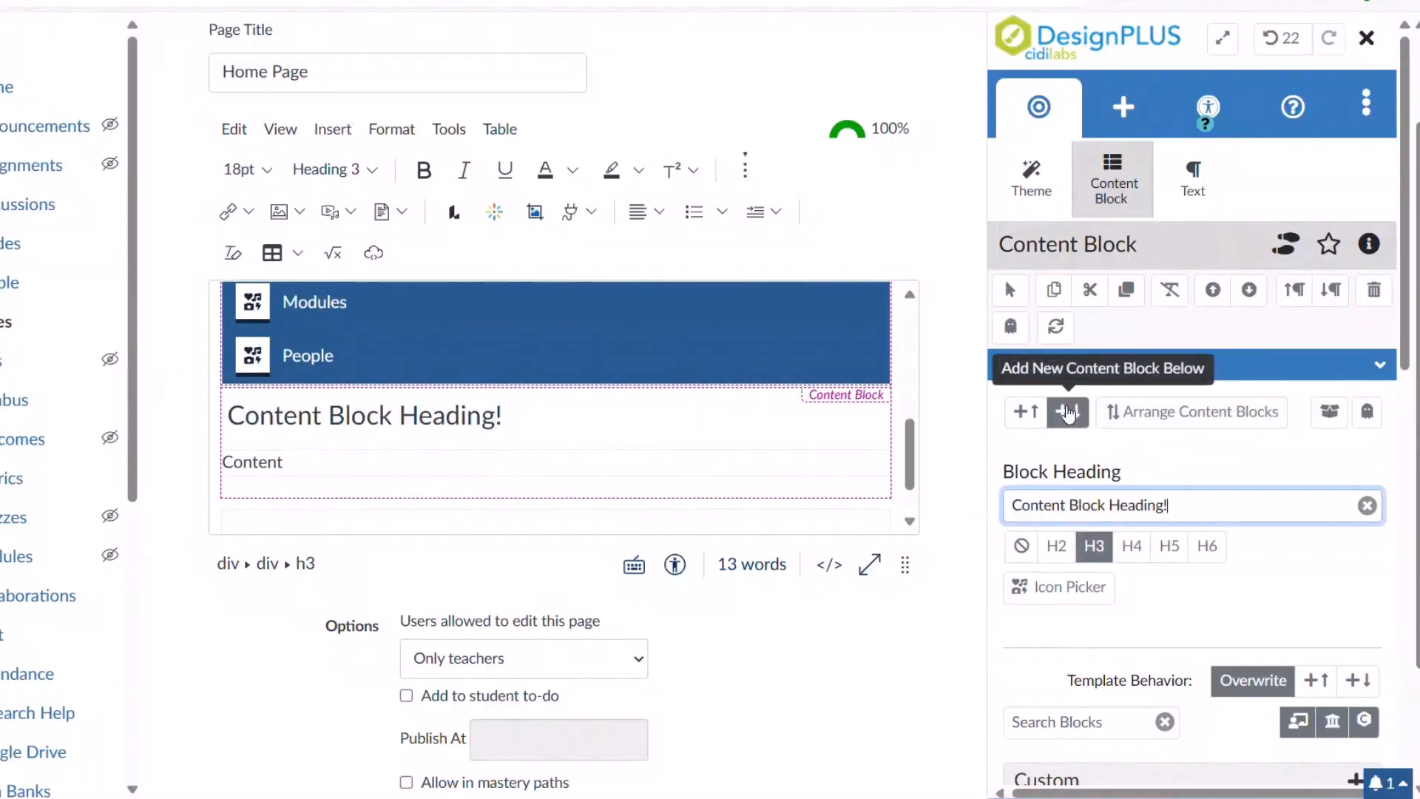
{"action": "left_click", "coordinate": [1068, 412]}
{"action": "left_click", "coordinate": [1068, 412]}
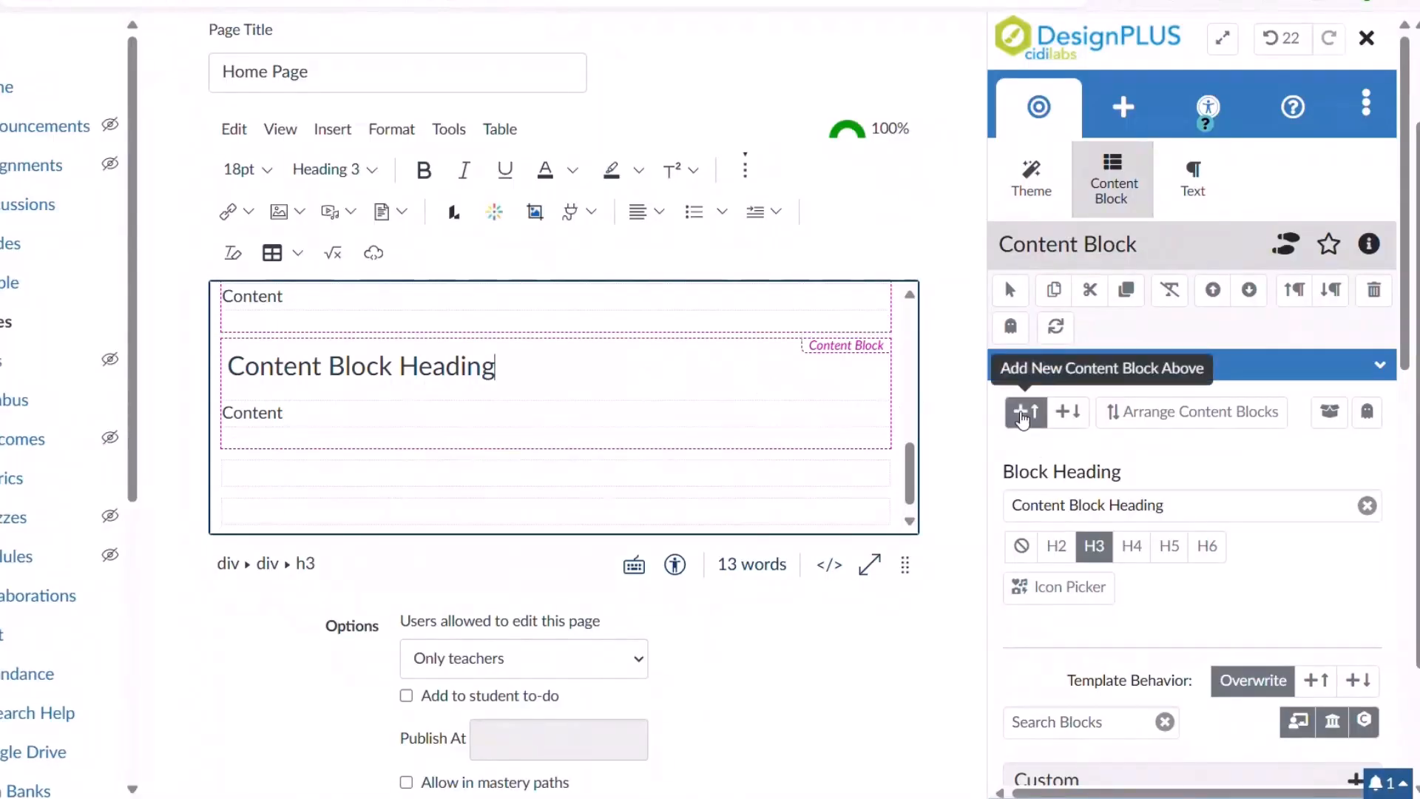
{"action": "left_click", "coordinate": [1021, 412]}
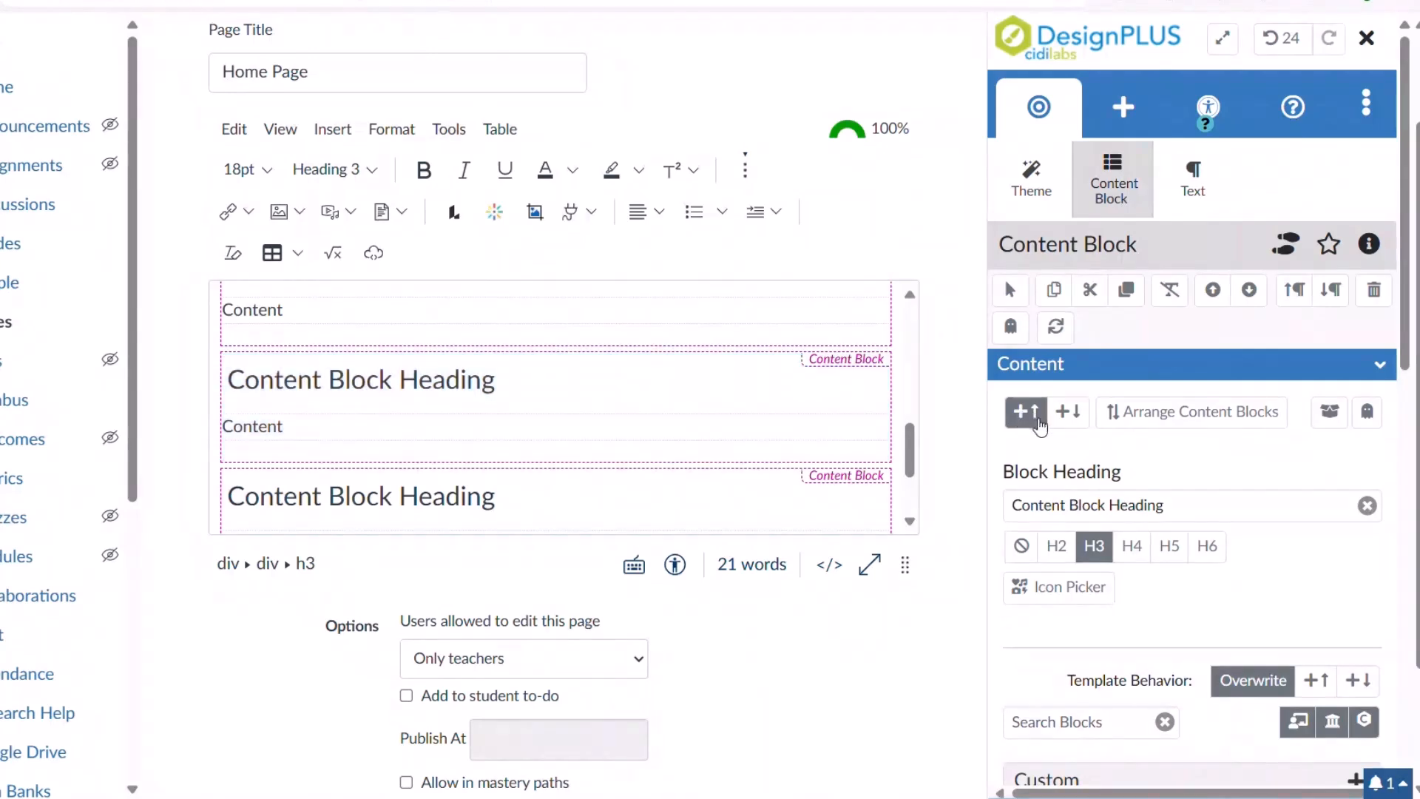
{"action": "left_click", "coordinate": [1066, 415]}
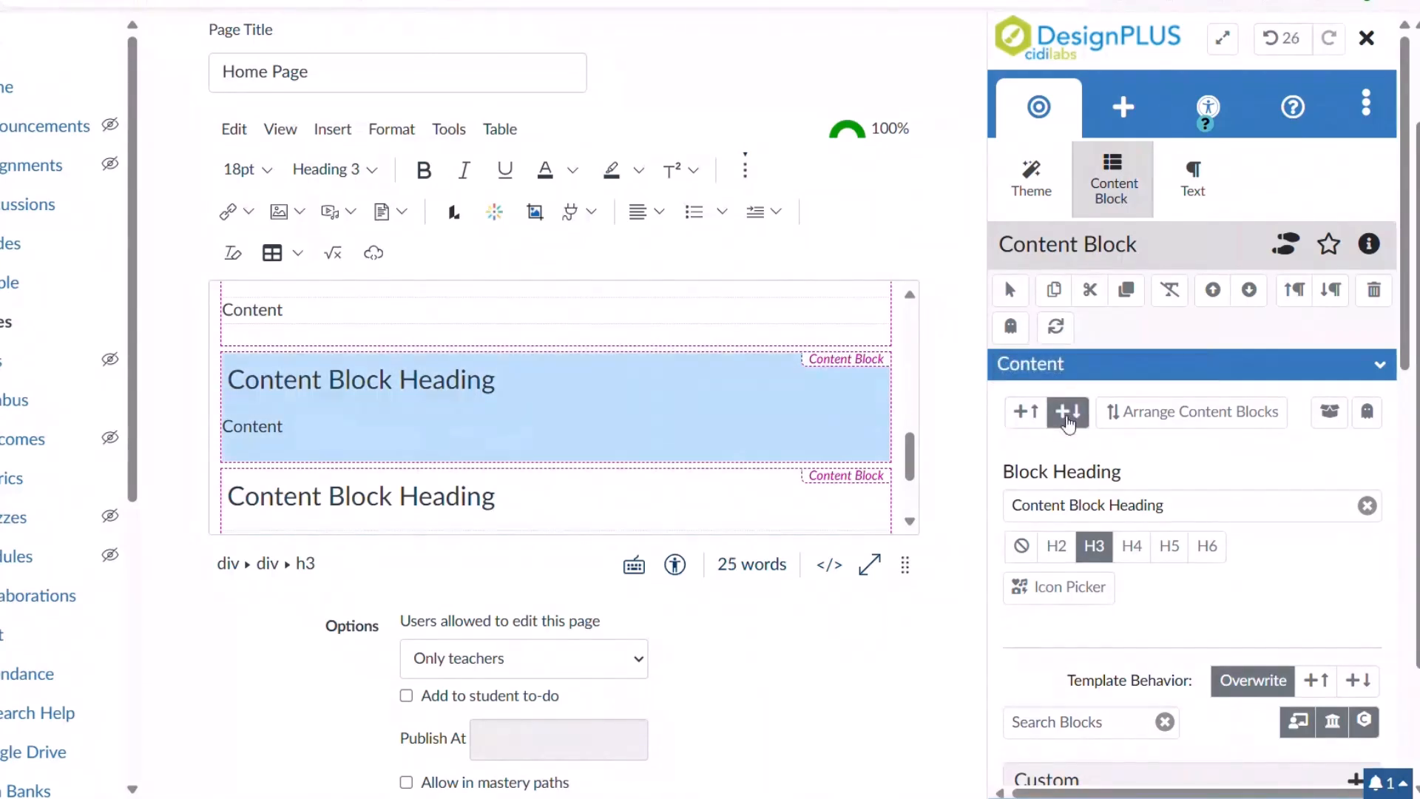
{"action": "left_click_drag", "start_coordinate": [912, 451], "coordinate": [915, 420]}
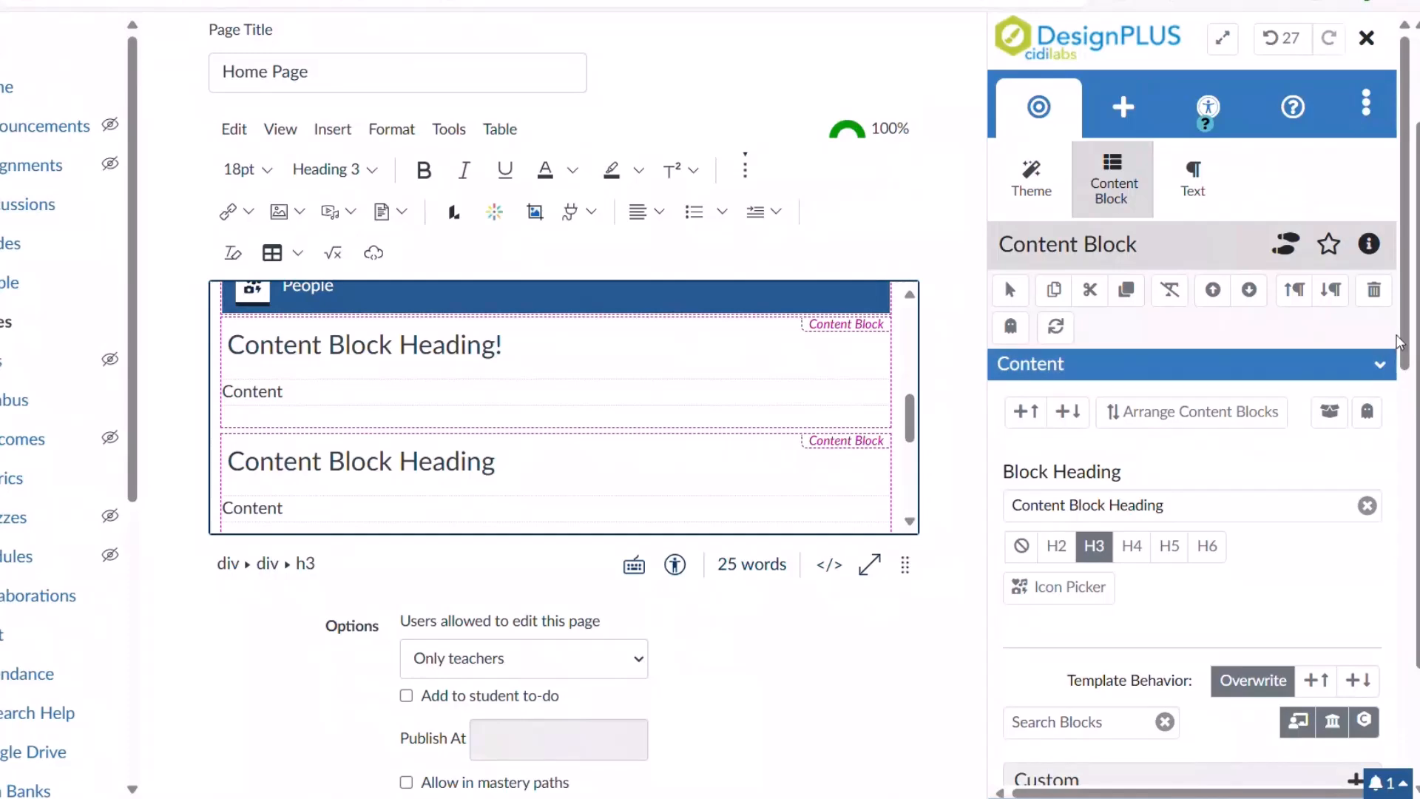
{"action": "left_click_drag", "start_coordinate": [1393, 345], "coordinate": [1385, 553]}
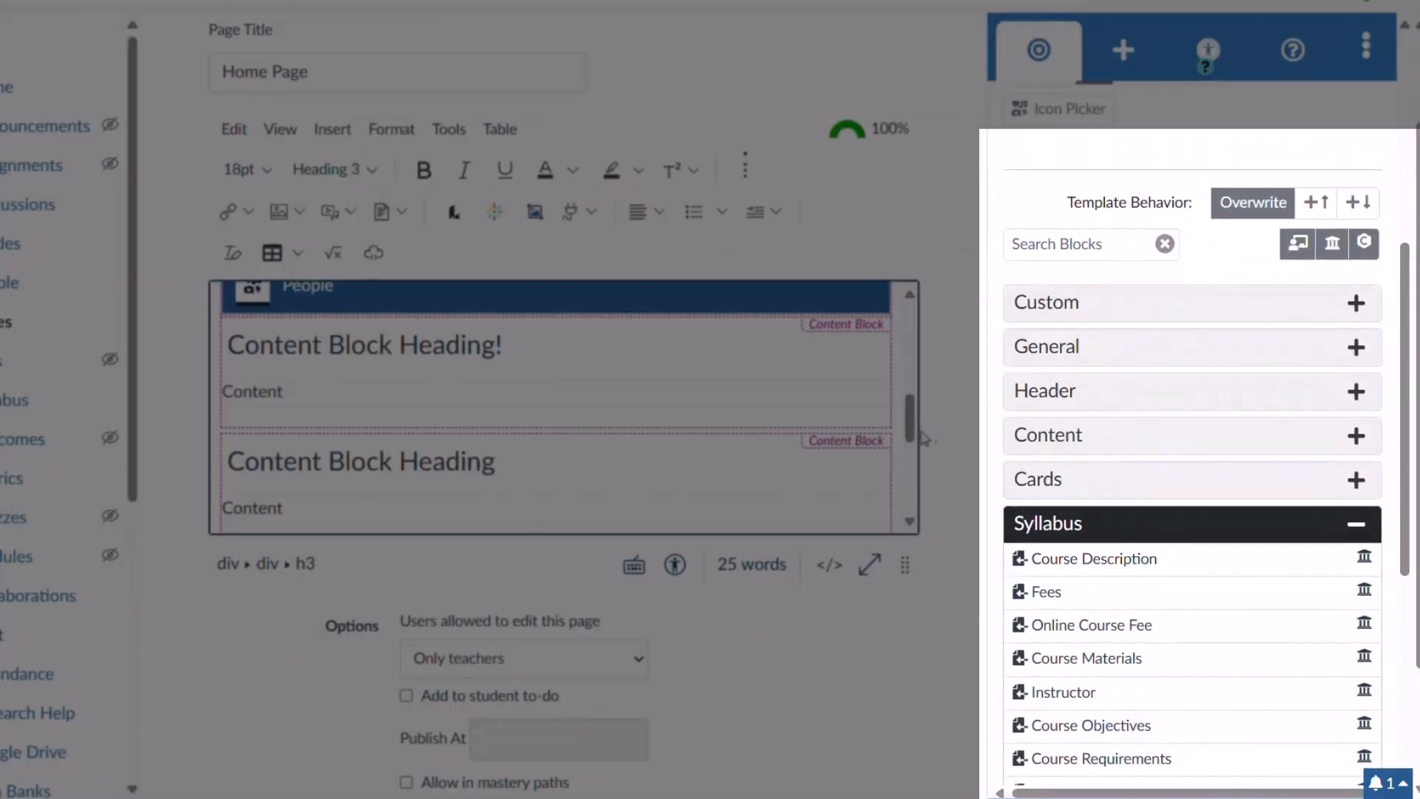
{"action": "left_click_drag", "start_coordinate": [909, 415], "coordinate": [917, 492]}
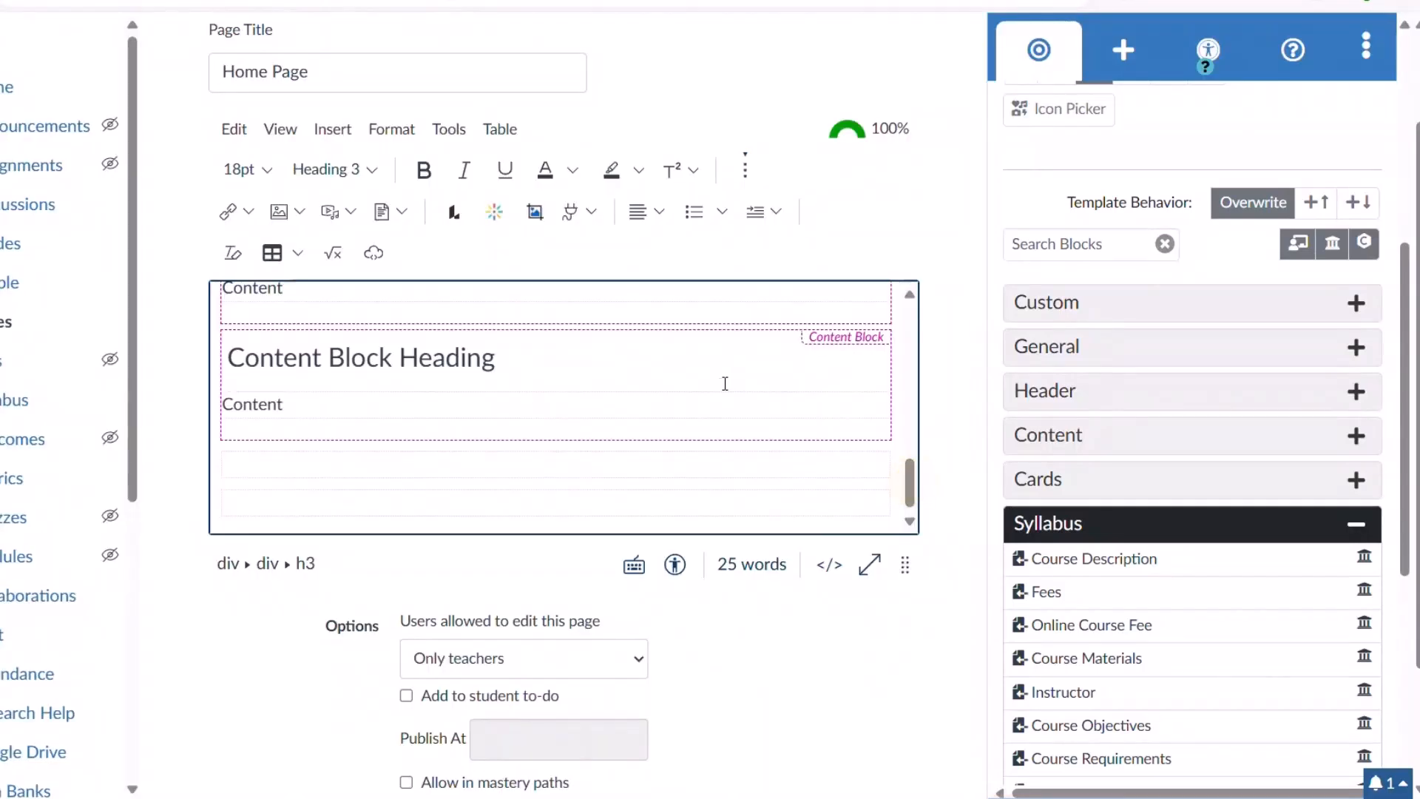
Keep template behavior on Overwrite after trying insert above and below, then list the General templates.
{"action": "left_click", "coordinate": [710, 403]}
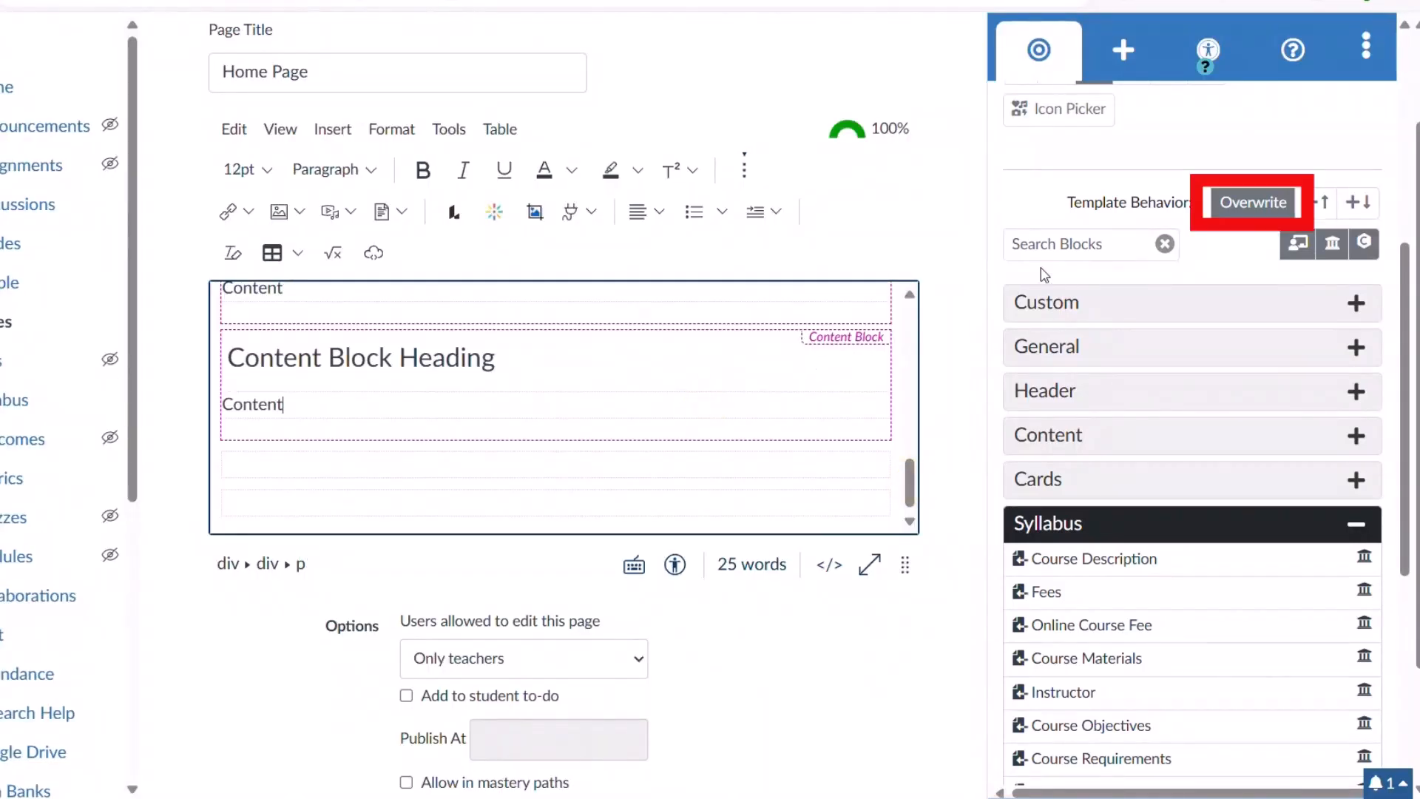
{"action": "left_click", "coordinate": [1250, 211]}
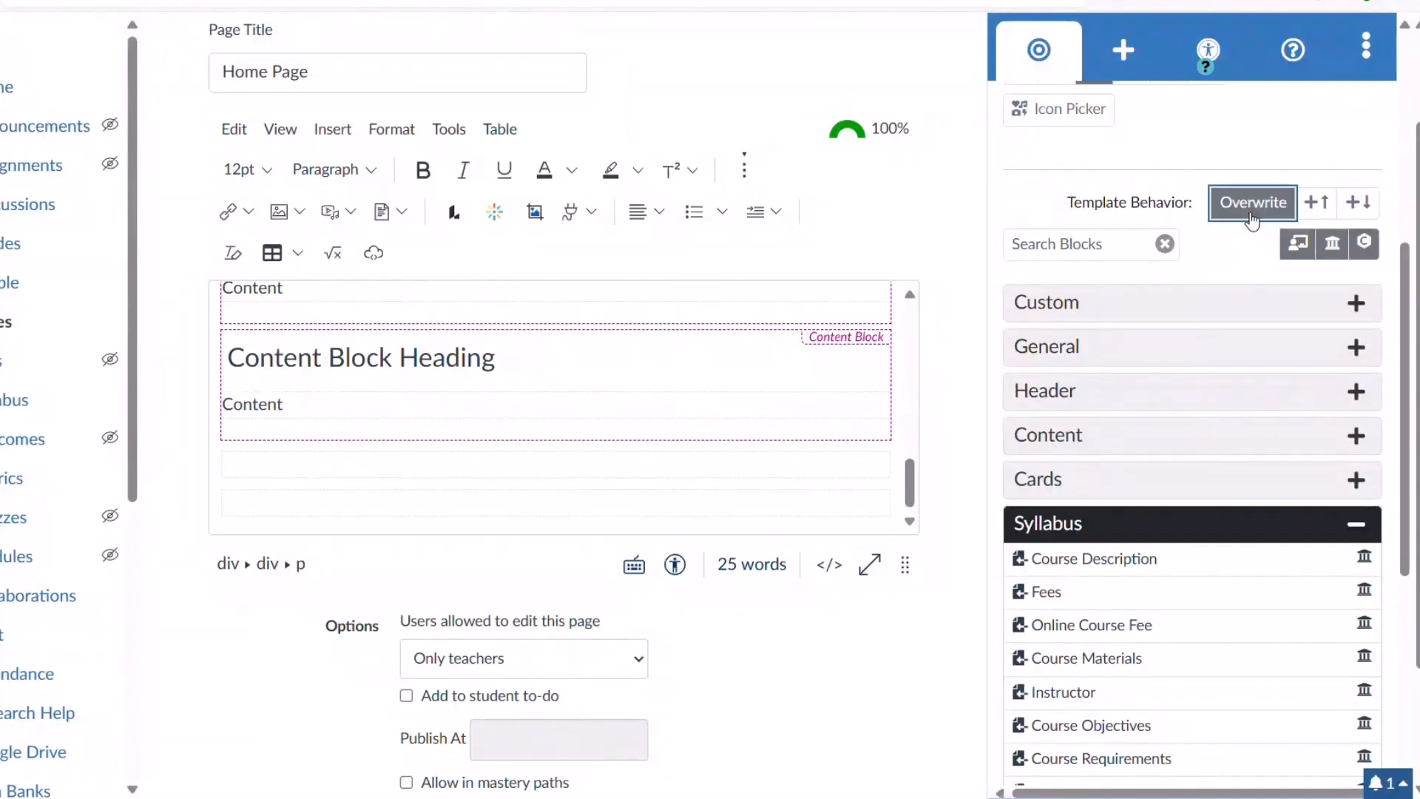
{"action": "left_click", "coordinate": [1315, 212]}
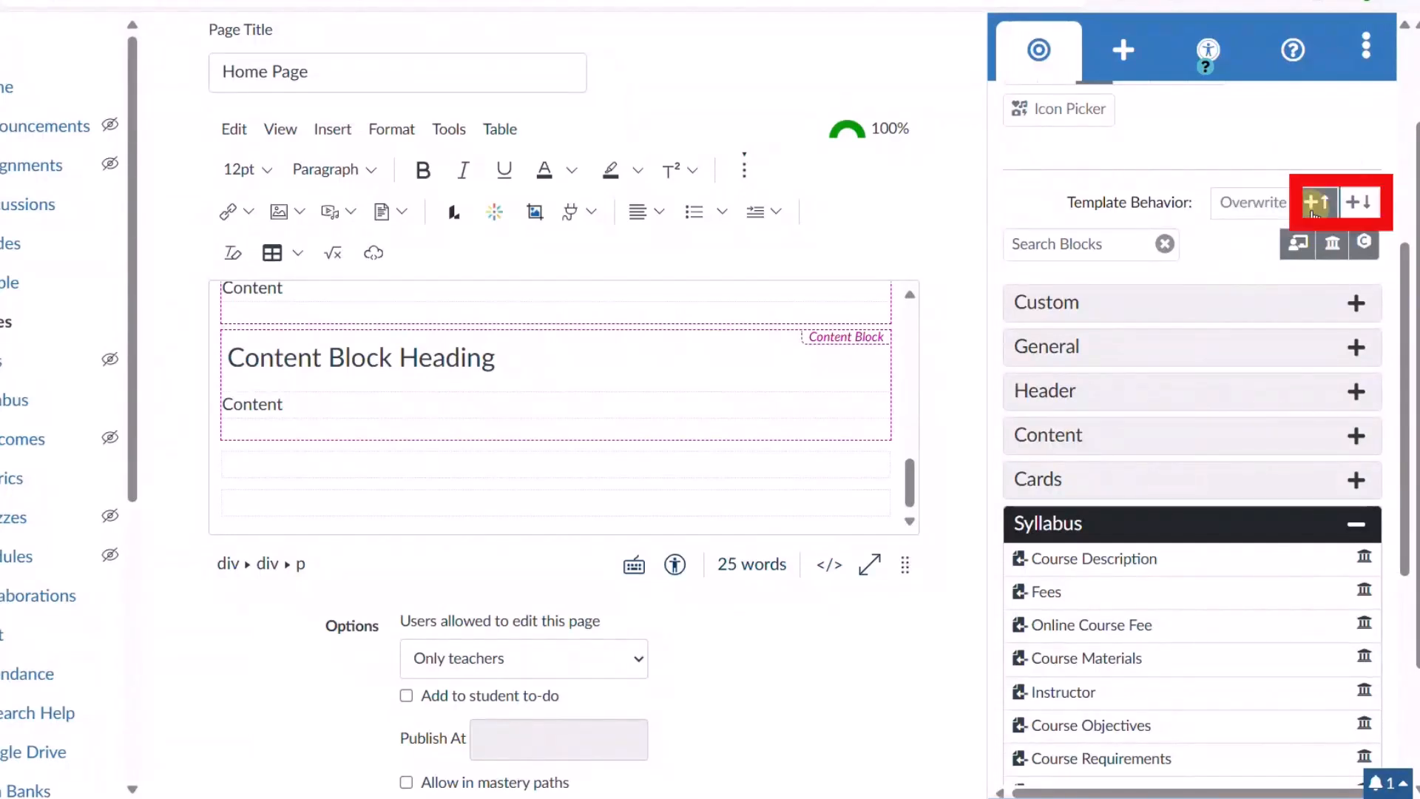
{"action": "left_click", "coordinate": [1365, 212]}
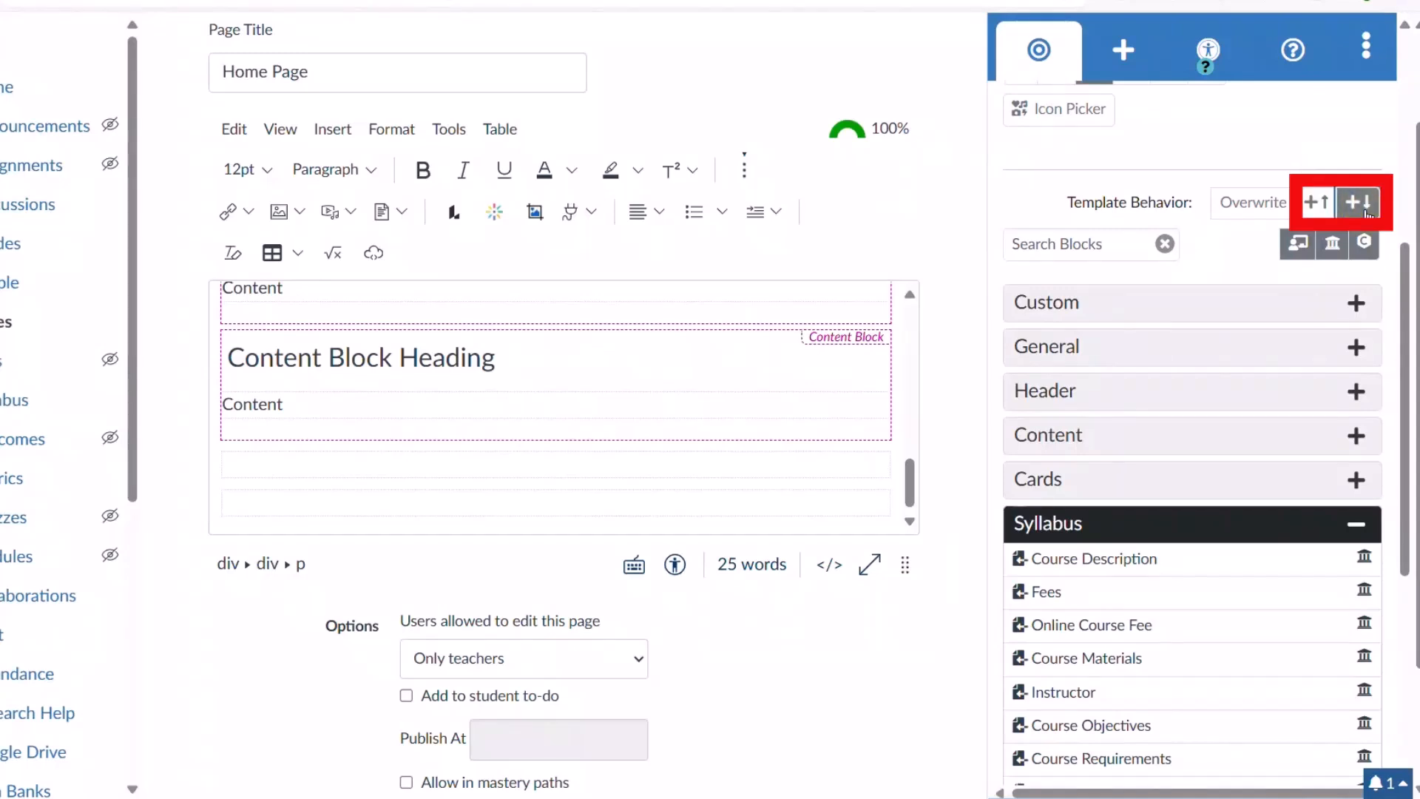
{"action": "left_click", "coordinate": [1249, 211]}
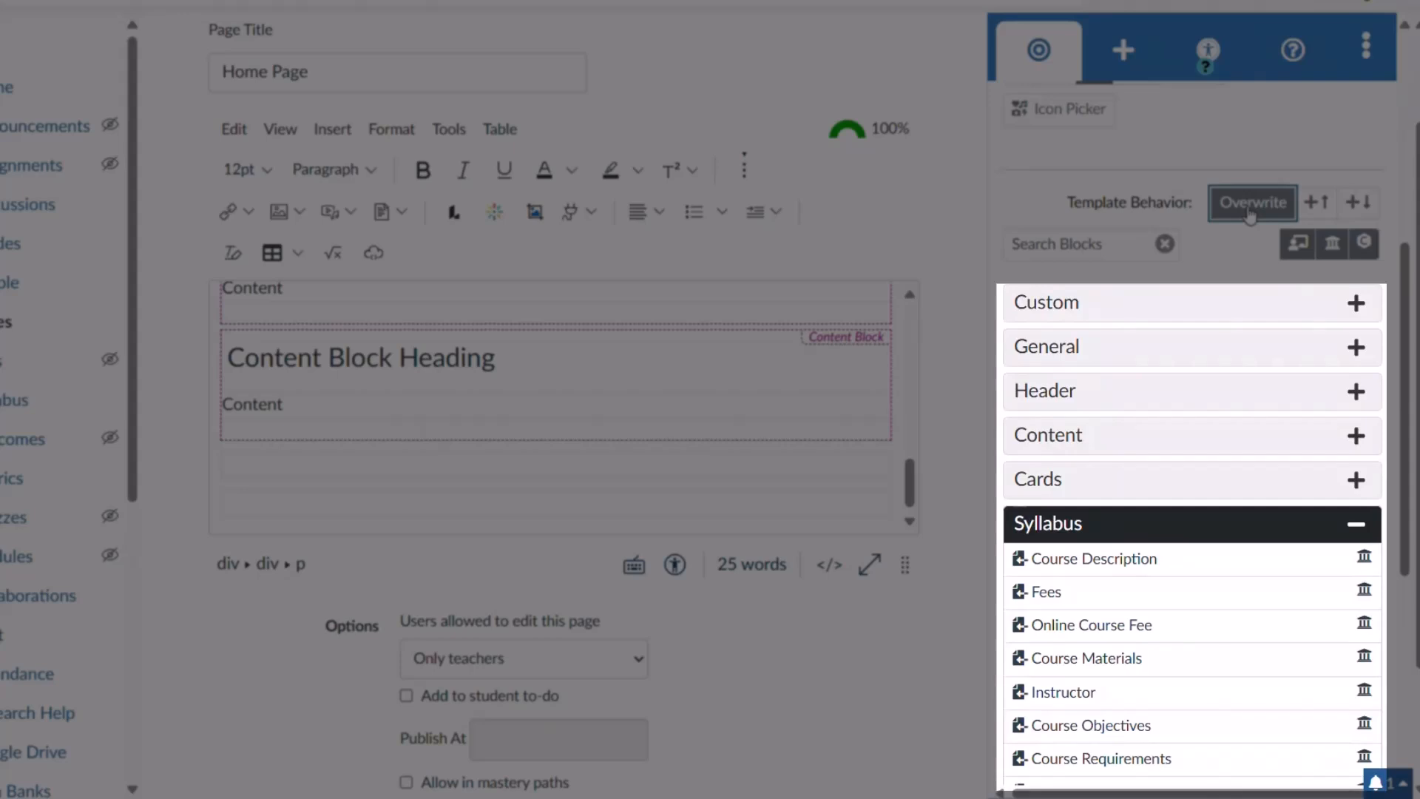
{"action": "left_click", "coordinate": [1235, 346]}
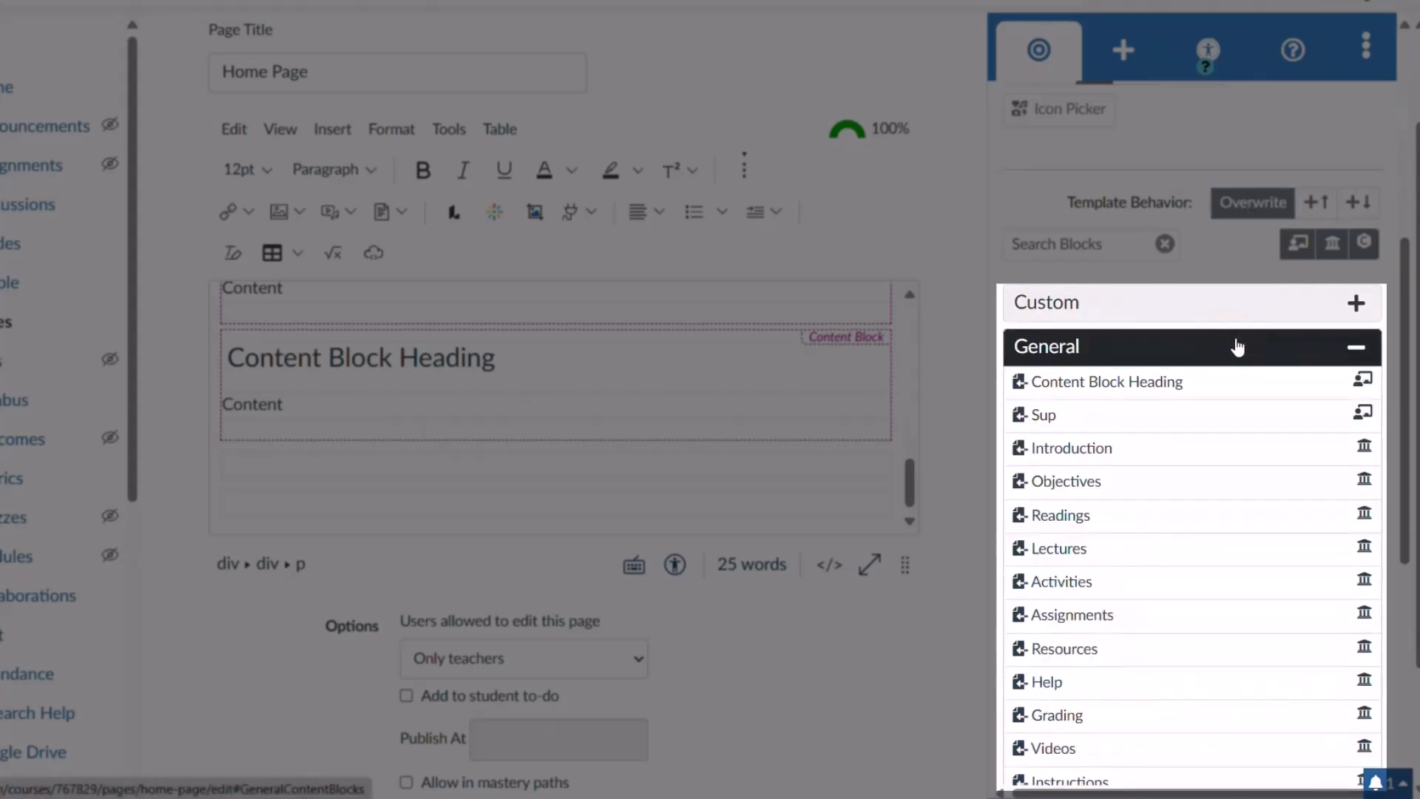
{"action": "mouse_move", "coordinate": [1104, 447]}
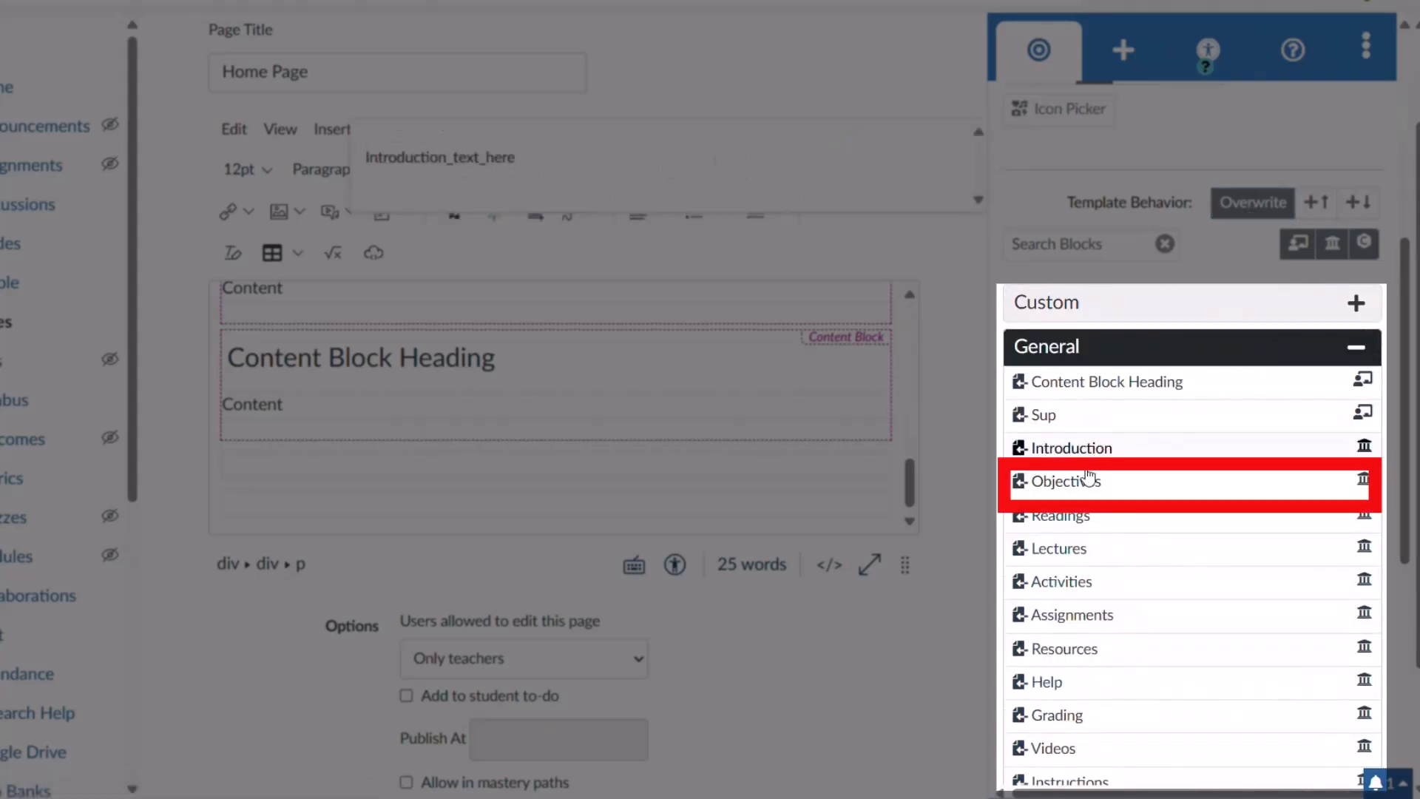
{"action": "mouse_move", "coordinate": [1083, 485]}
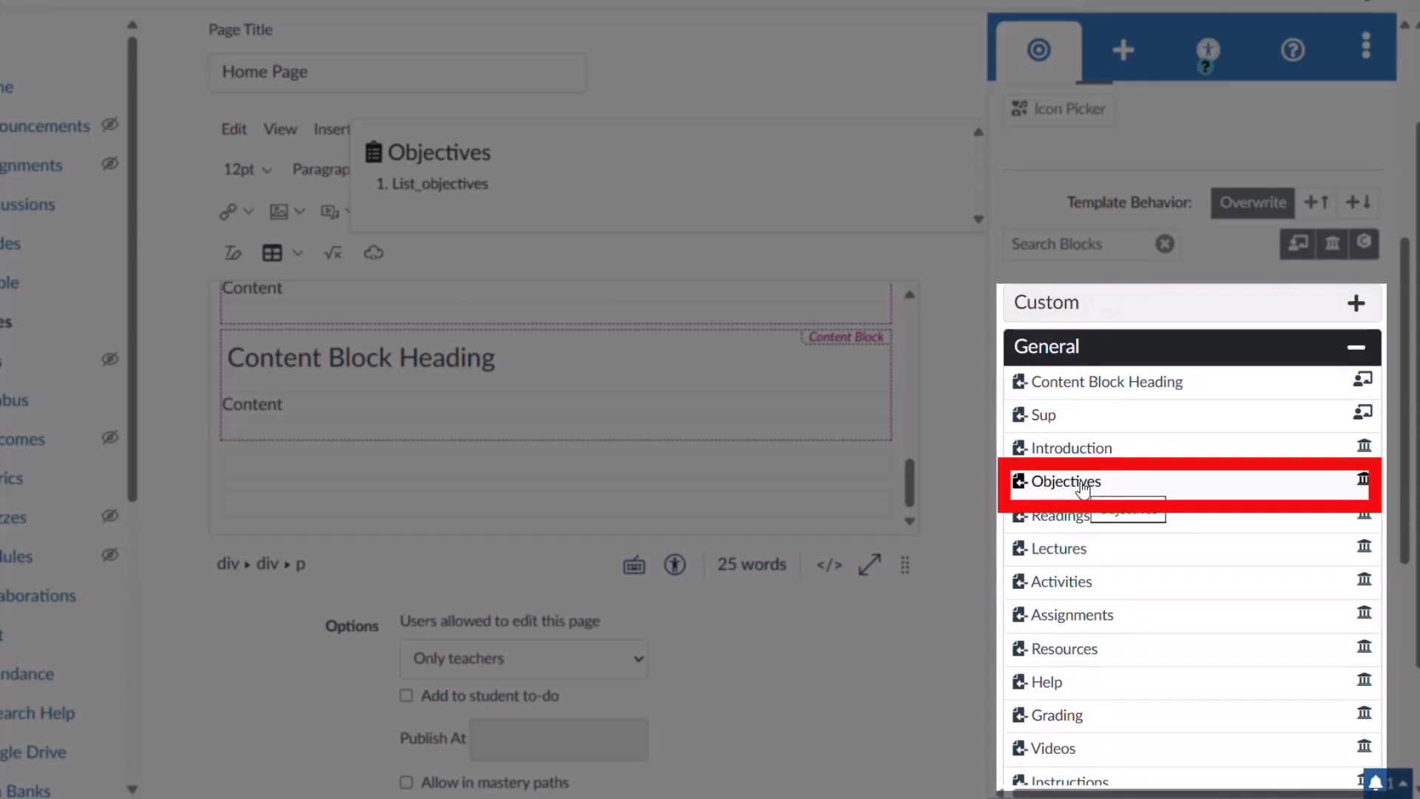
Convert the last block to an Objectives block listing 'Build a course' with an empty second objective.
{"action": "left_click", "coordinate": [1082, 484]}
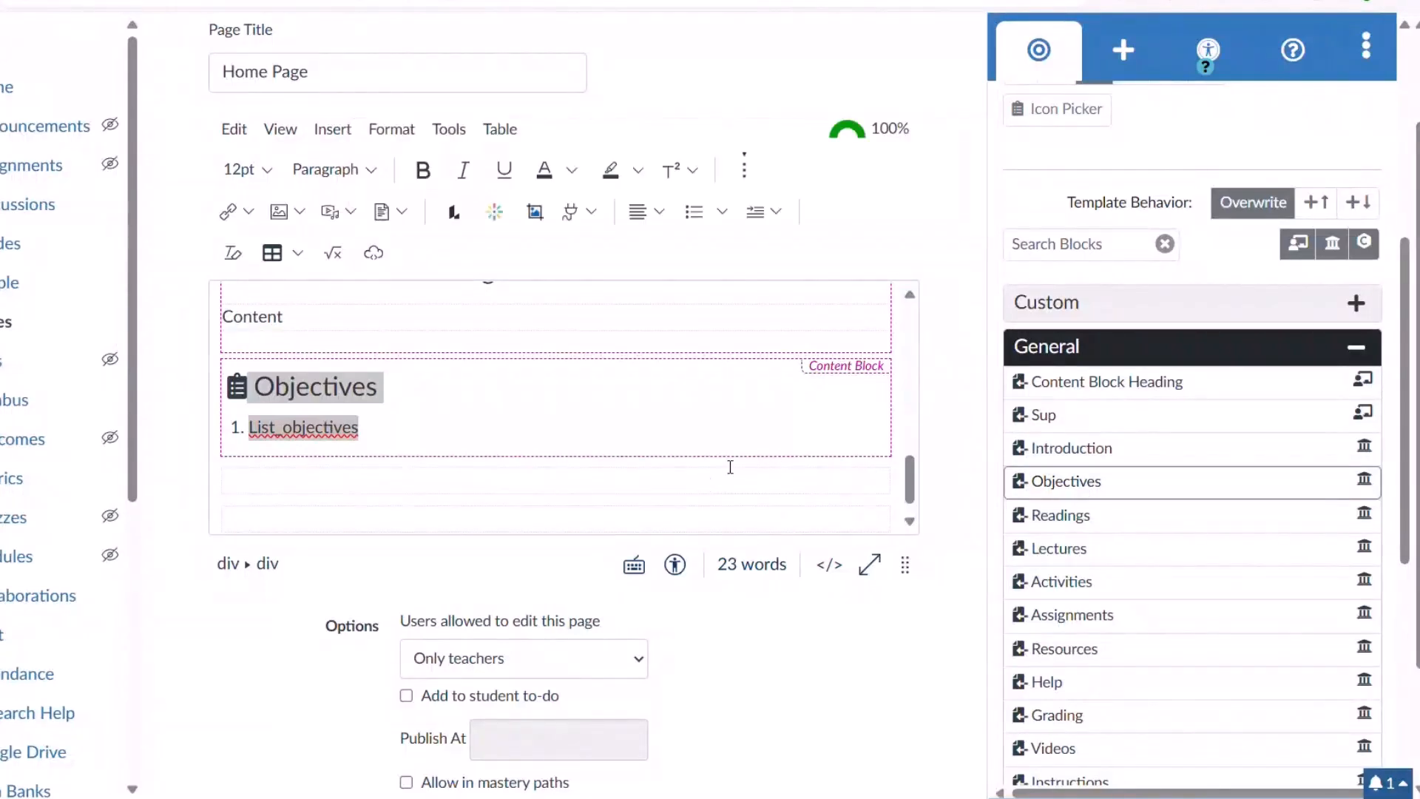
{"action": "left_click", "coordinate": [377, 431]}
{"action": "key", "text": "BackSpace"}
{"action": "key", "text": "BackSpace"}
{"action": "key", "text": "BackSpace"}
{"action": "key", "text": "BackSpace"}
{"action": "key", "text": "BackSpace"}
{"action": "key", "text": "BackSpace"}
{"action": "key", "text": "BackSpace"}
{"action": "key", "text": "BackSpace"}
{"action": "key", "text": "BackSpace"}
{"action": "key", "text": "BackSpace"}
{"action": "key", "text": "BackSpace"}
{"action": "key", "text": "BackSpace"}
{"action": "key", "text": "BackSpace"}
{"action": "key", "text": "BackSpace"}
{"action": "key", "text": "BackSpace"}
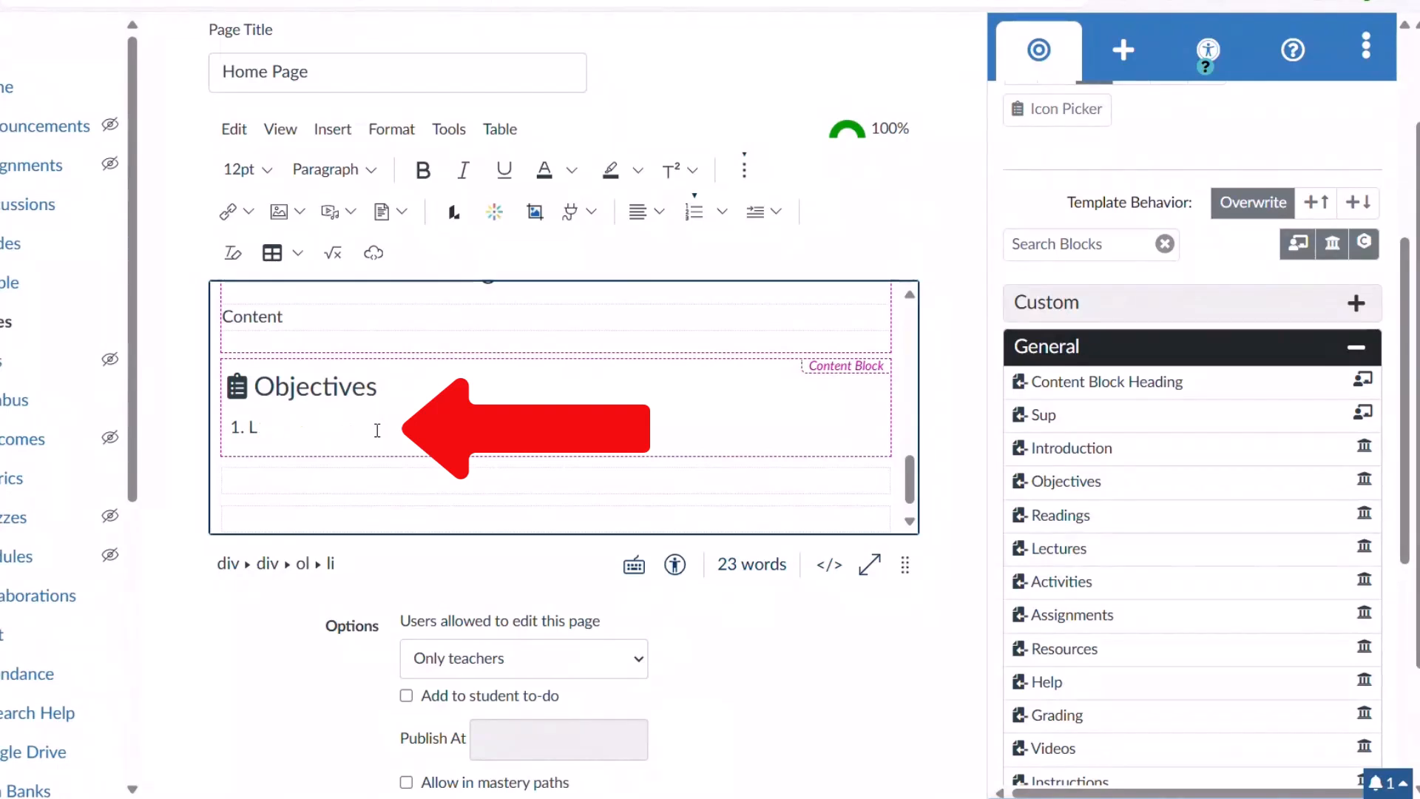
{"action": "type", "text": "Build a course"}
{"action": "key", "text": "Return"}
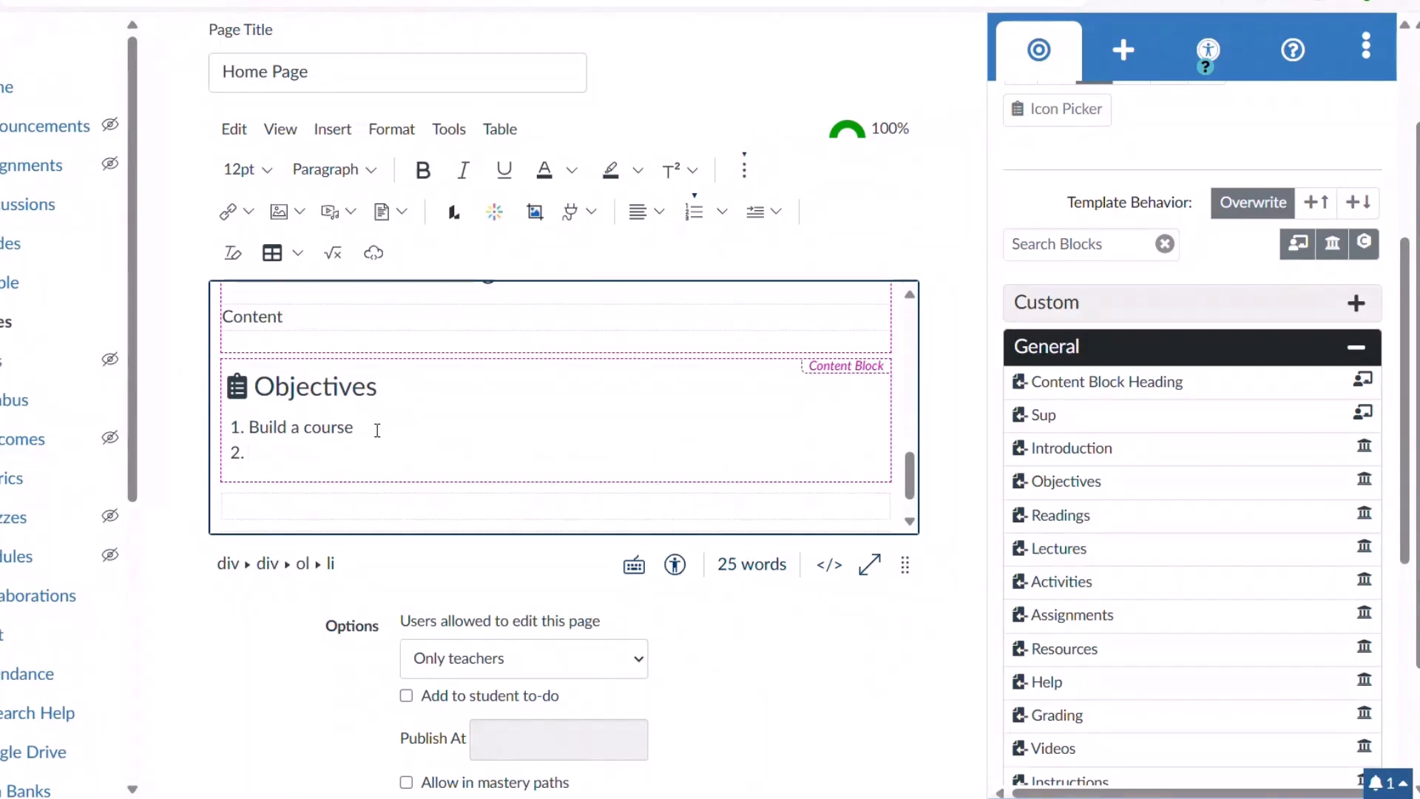
{"action": "left_click", "coordinate": [298, 508]}
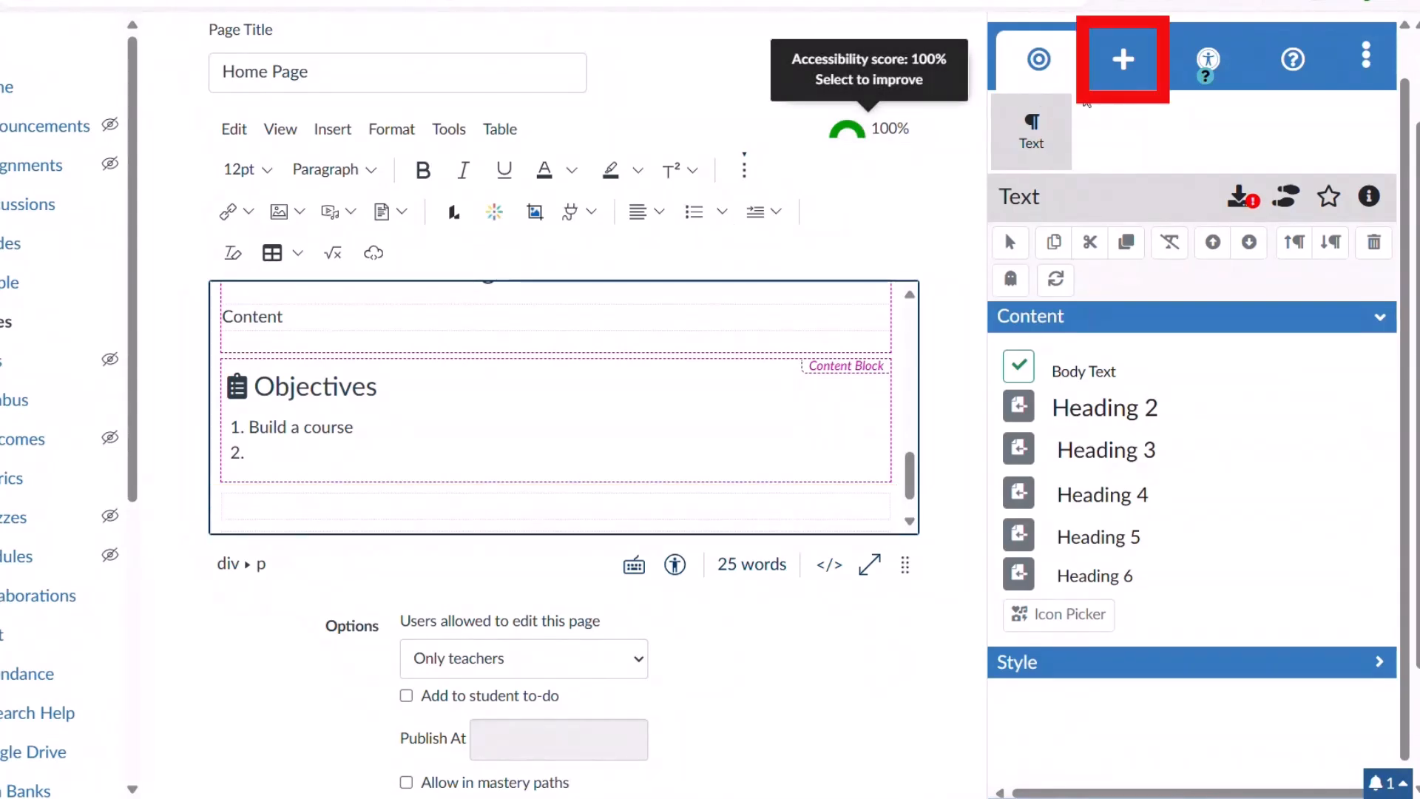
Search the DesignPLUS elements for 'user' and insert a User Details card.
{"action": "left_click", "coordinate": [1122, 61]}
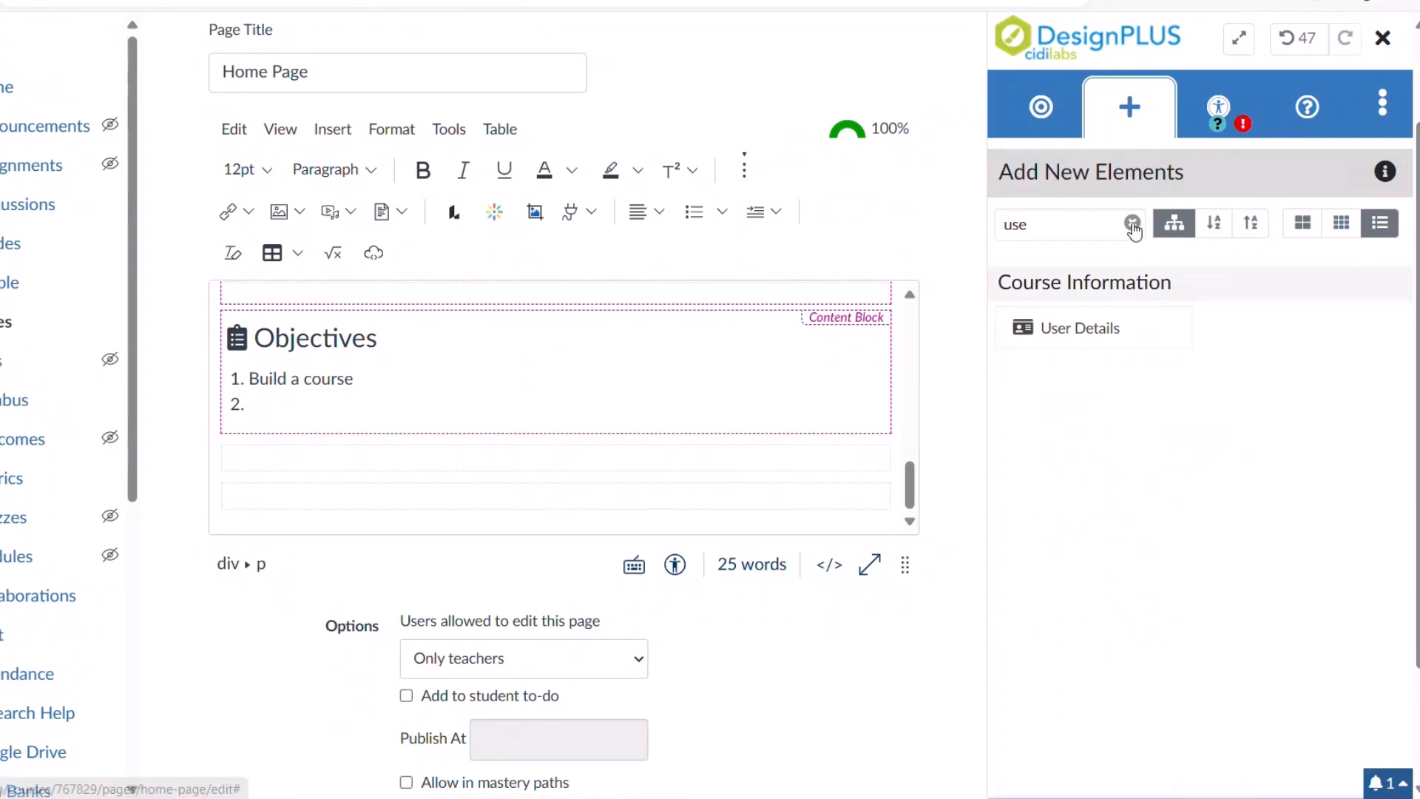
{"action": "left_click", "coordinate": [1132, 224]}
{"action": "left_click_drag", "start_coordinate": [1407, 96], "coordinate": [1414, 635]}
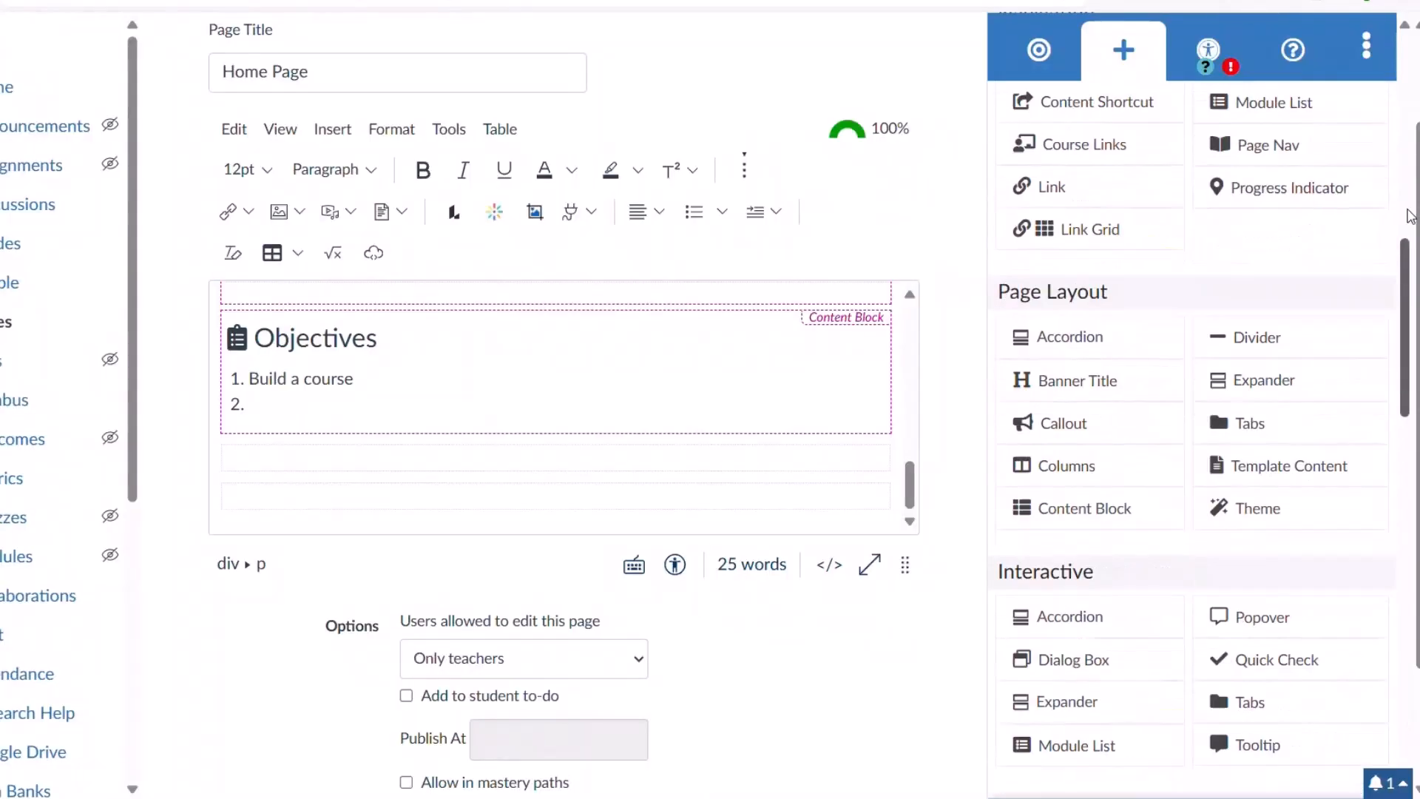
{"action": "scroll", "coordinate": [1395, 39], "scroll_direction": "up", "scroll_amount": 5}
{"action": "left_click", "coordinate": [1072, 226]}
{"action": "type", "text": "user"}
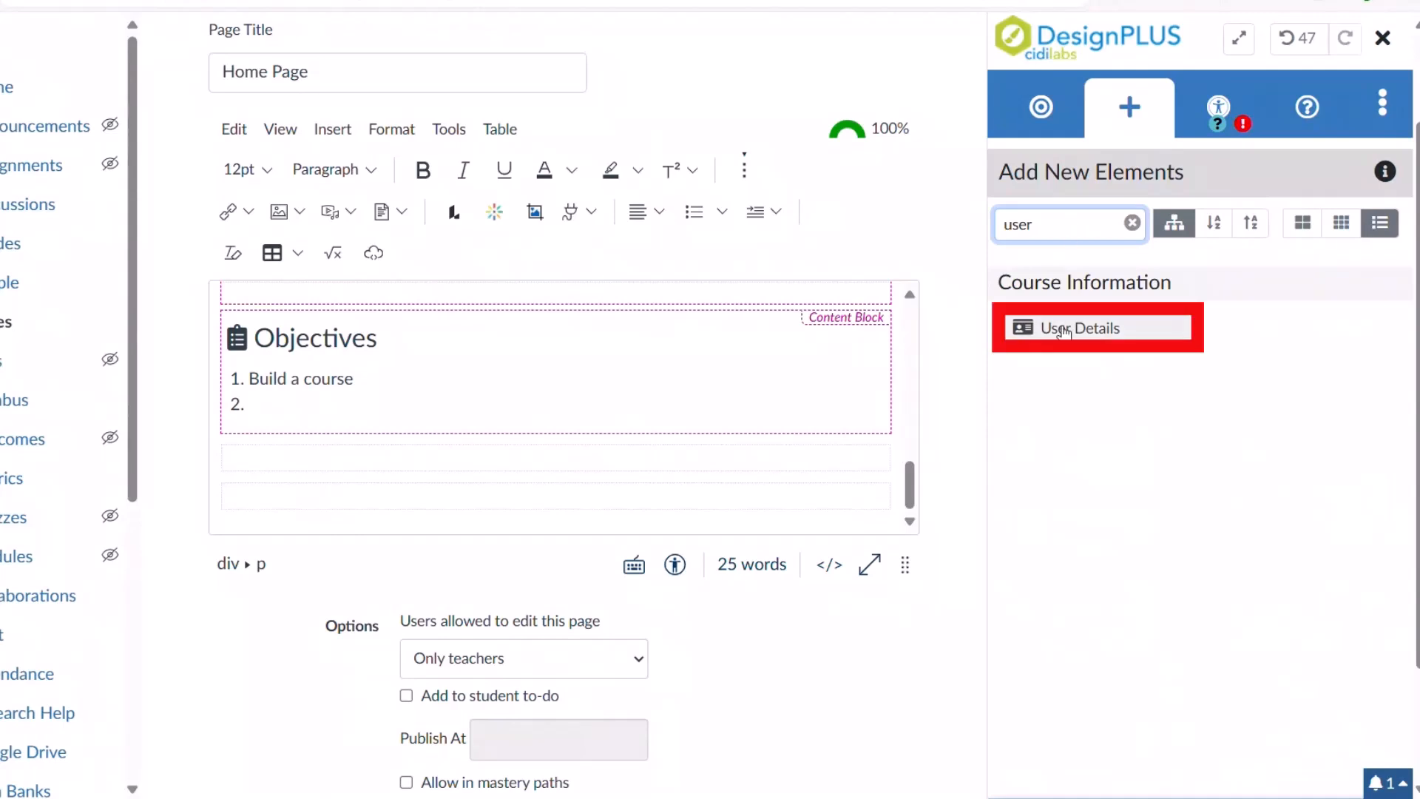
{"action": "left_click", "coordinate": [1062, 329]}
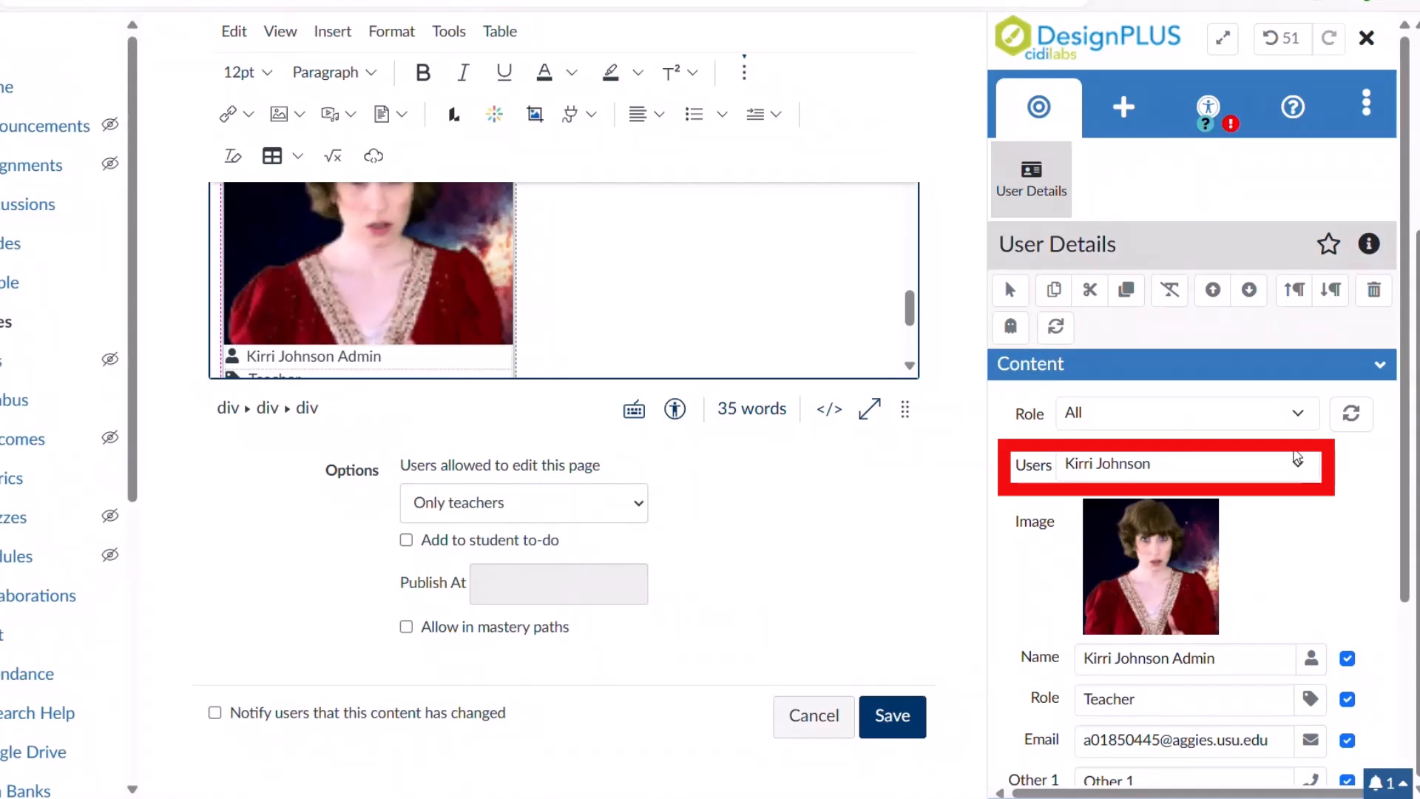
Leave the User Details role filter on All and start editing the Other 1 line for 801.
{"action": "left_click", "coordinate": [1303, 465]}
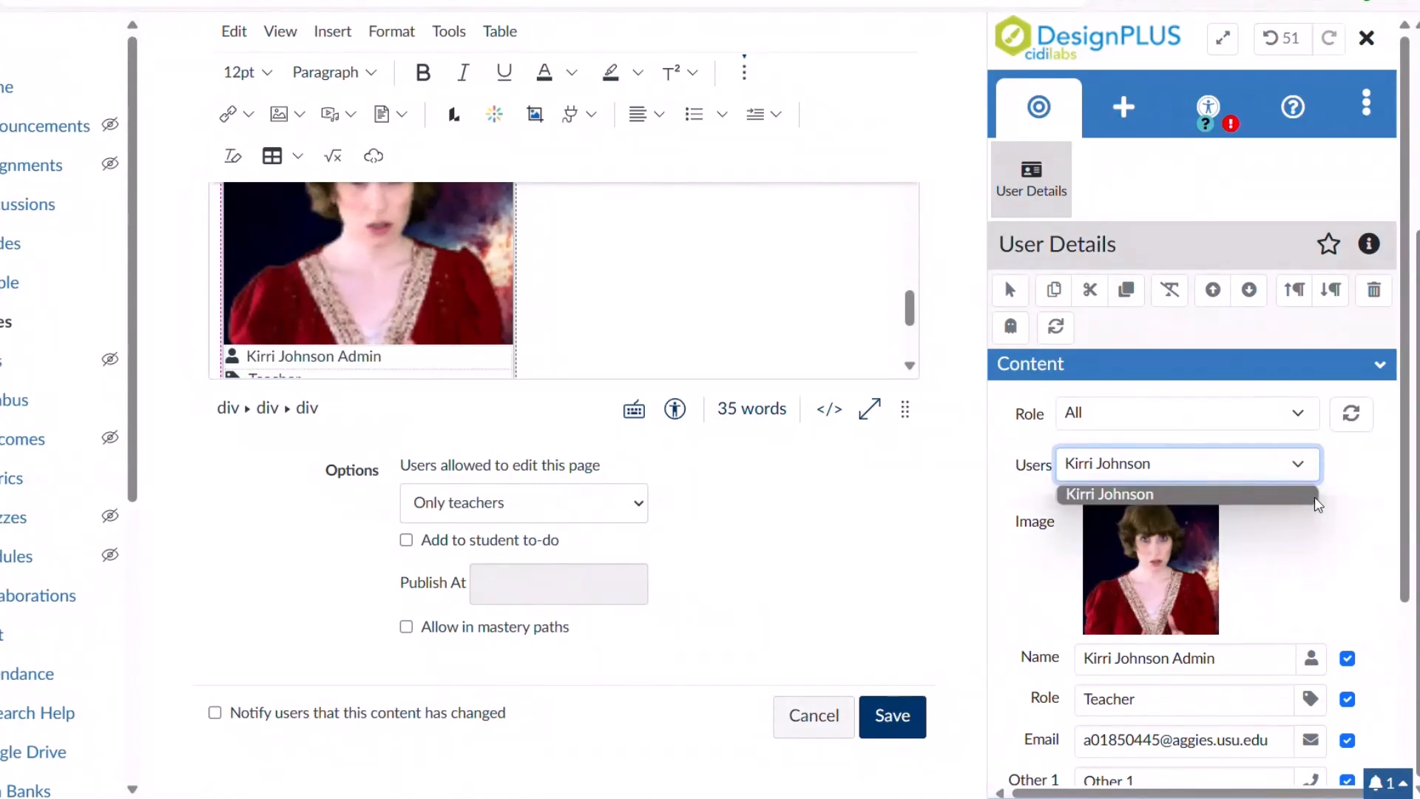
{"action": "left_click", "coordinate": [1364, 483]}
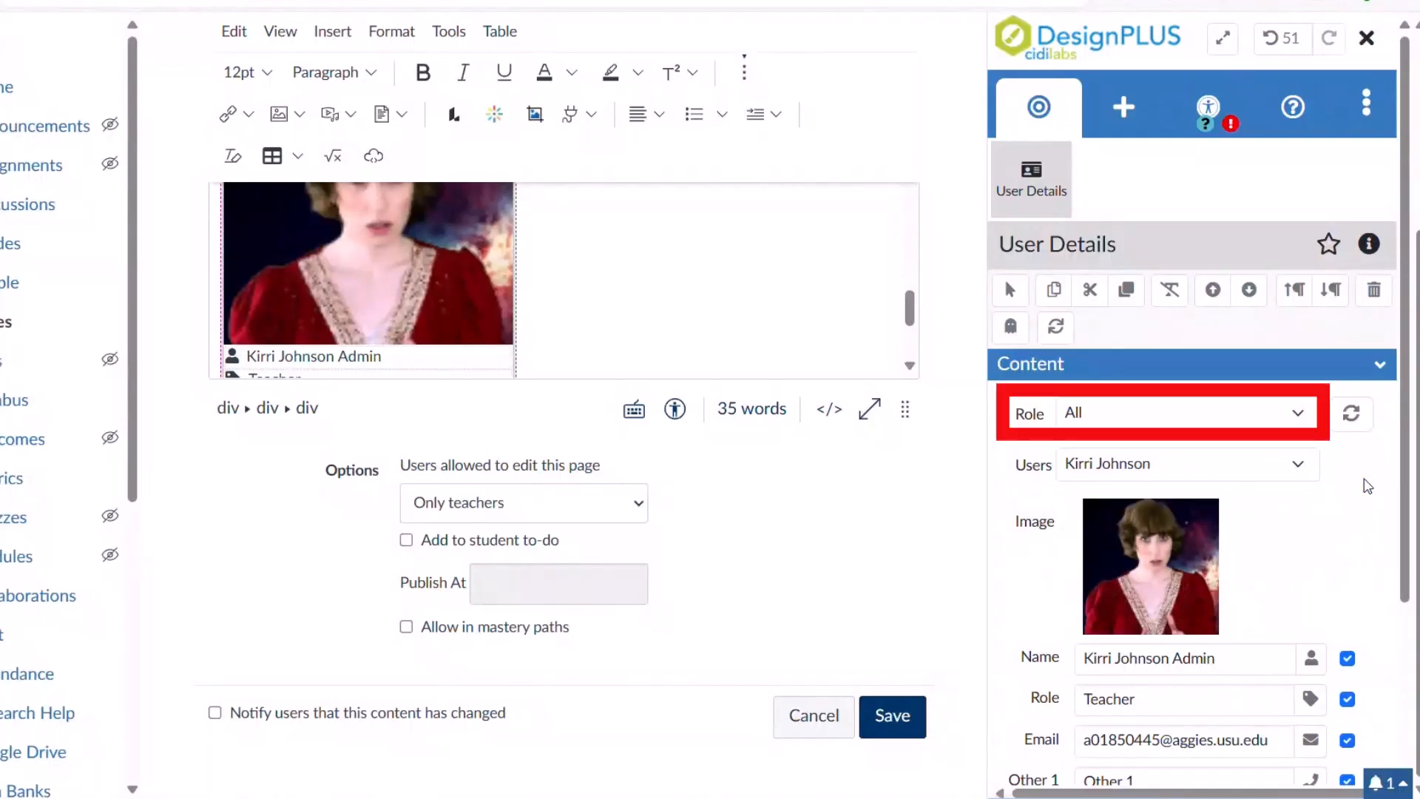
{"action": "left_click", "coordinate": [1271, 413]}
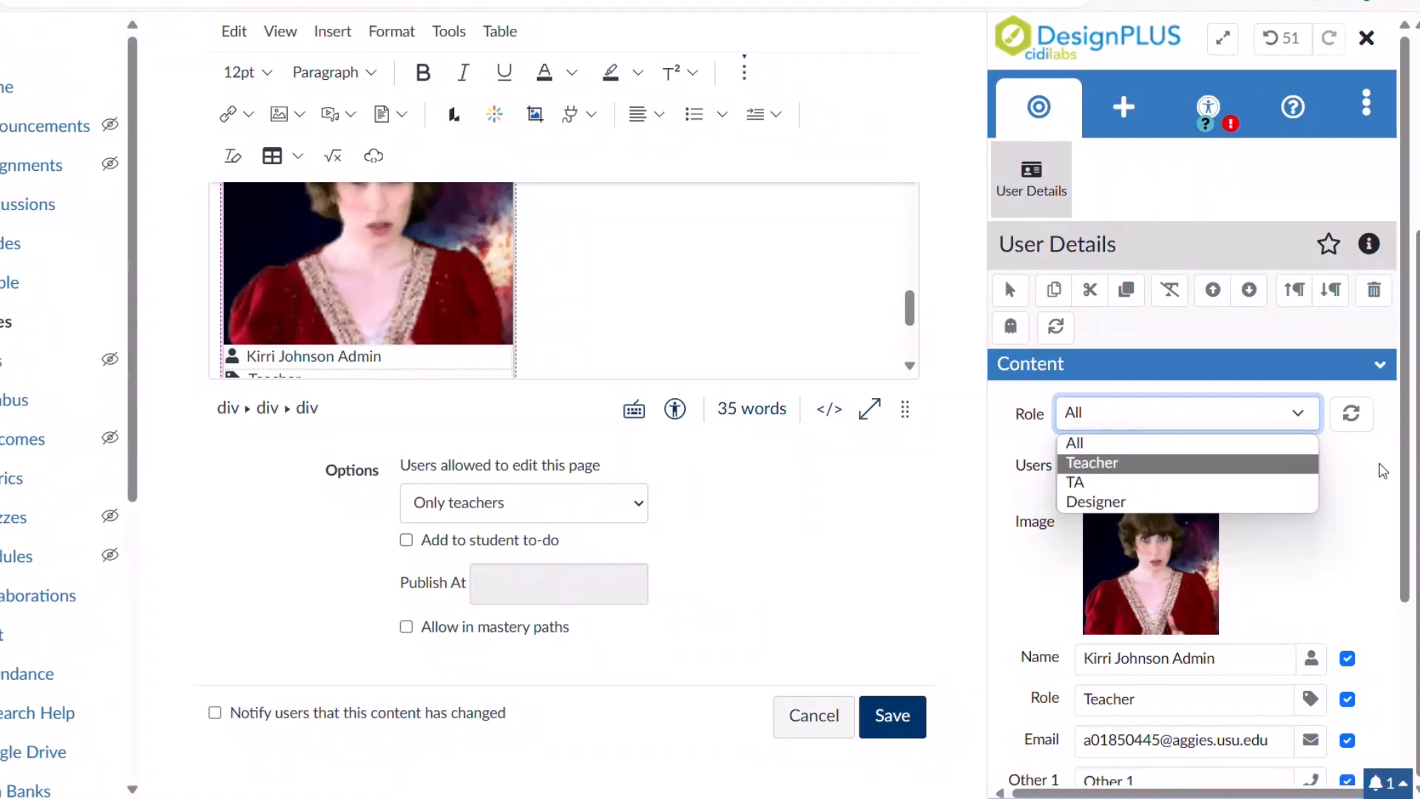
{"action": "left_click", "coordinate": [1397, 469]}
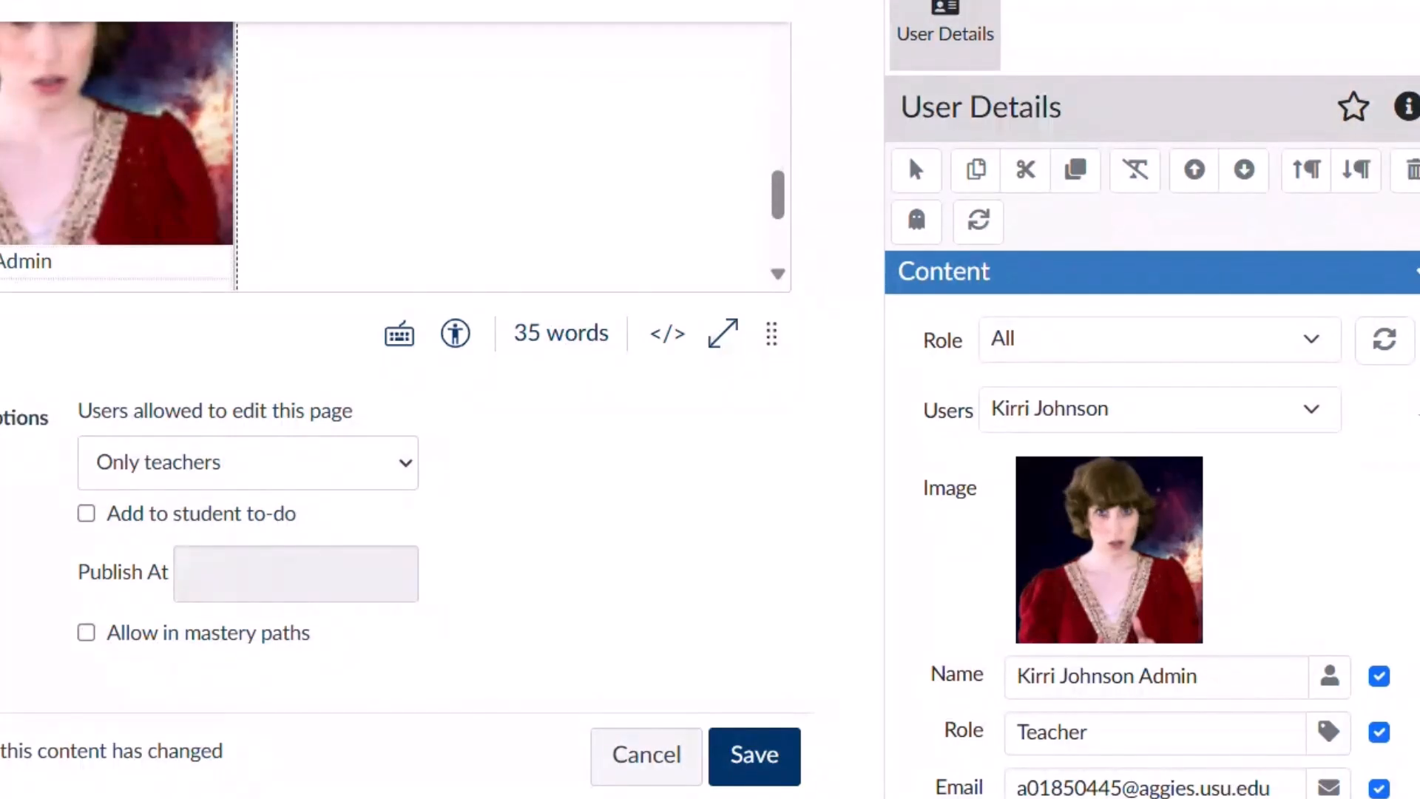
{"action": "scroll", "coordinate": [1412, 403], "scroll_direction": "down", "scroll_amount": 3}
{"action": "left_click", "coordinate": [1172, 635]}
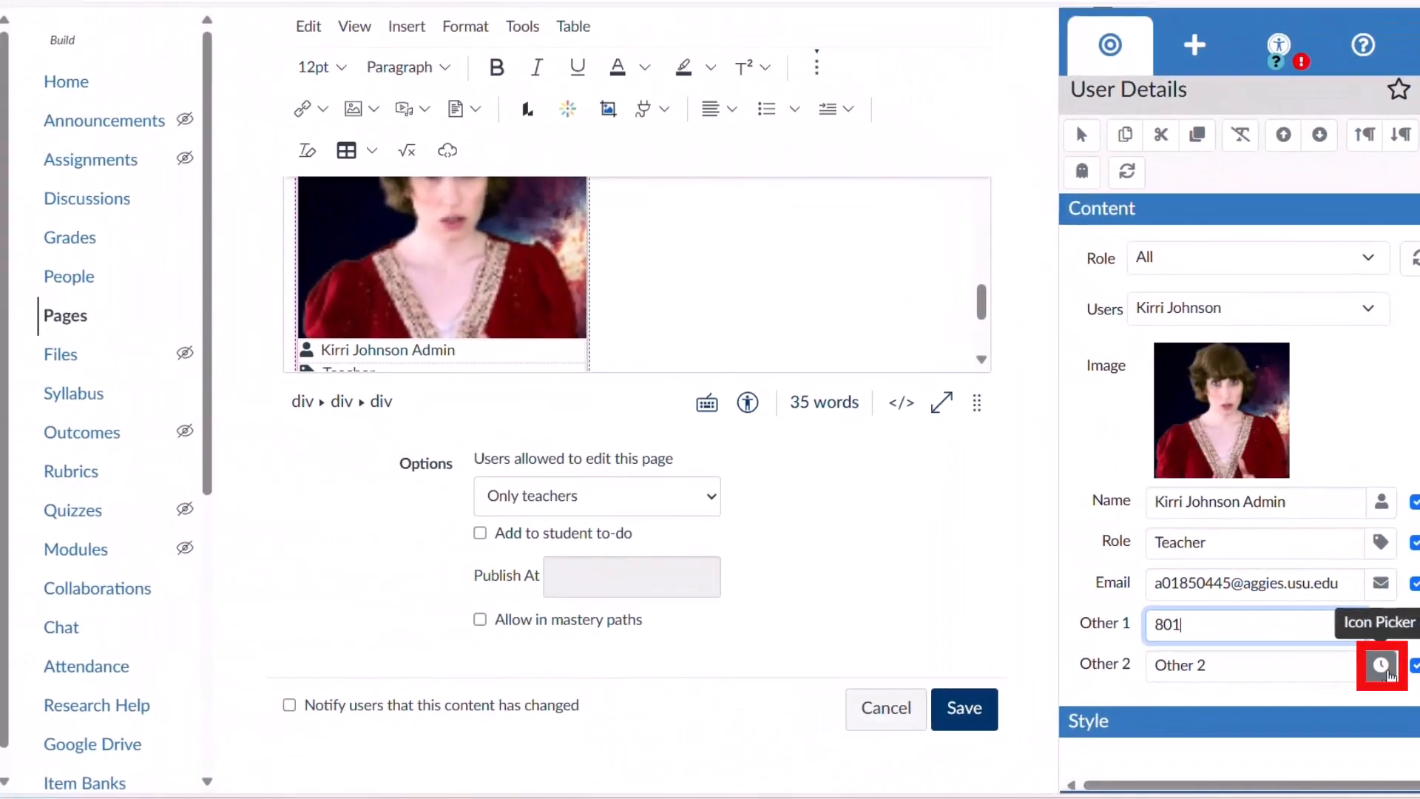
Give the card's Other 2 line the angle-double-left icon from the arrows category.
{"action": "left_click", "coordinate": [1380, 666]}
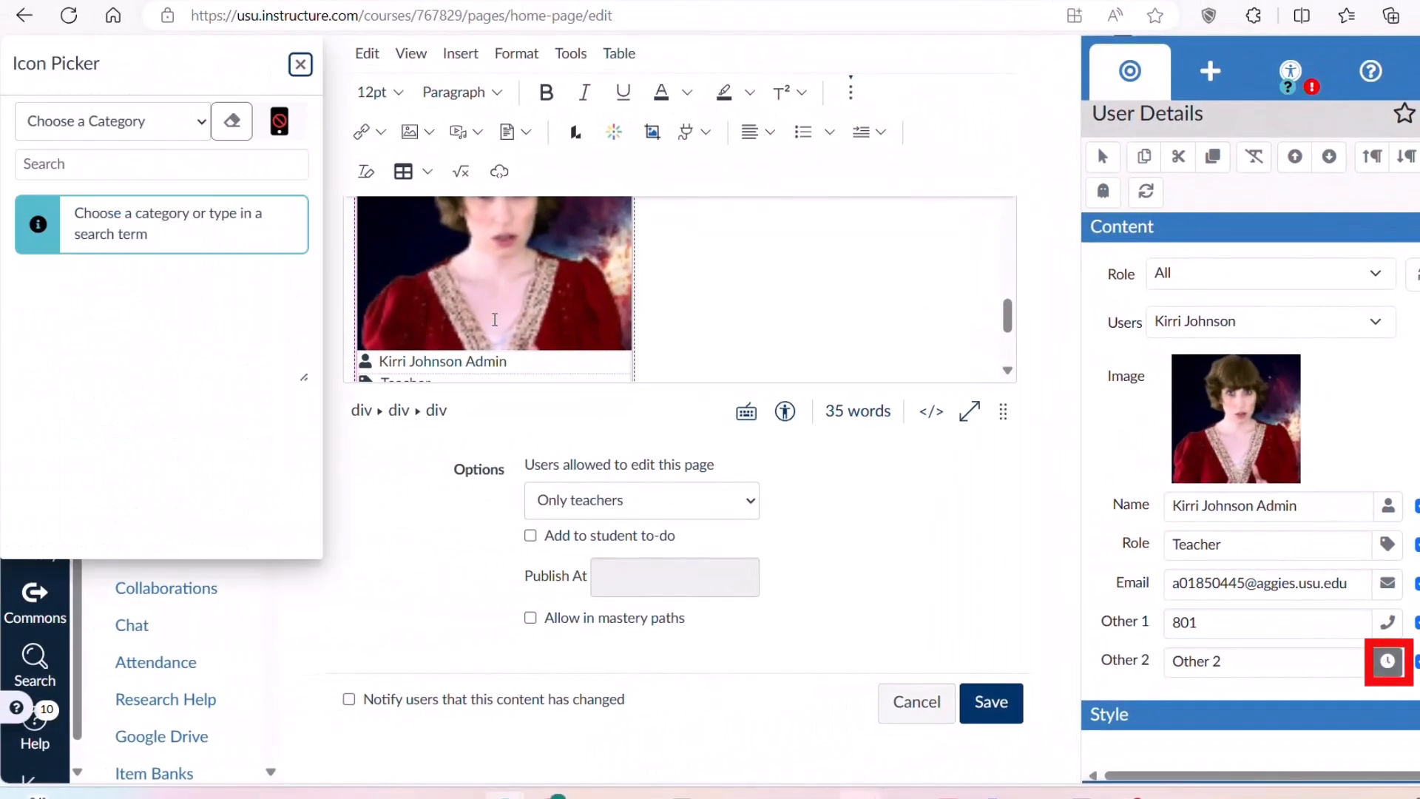
{"action": "left_click", "coordinate": [197, 124]}
{"action": "left_click", "coordinate": [110, 337]}
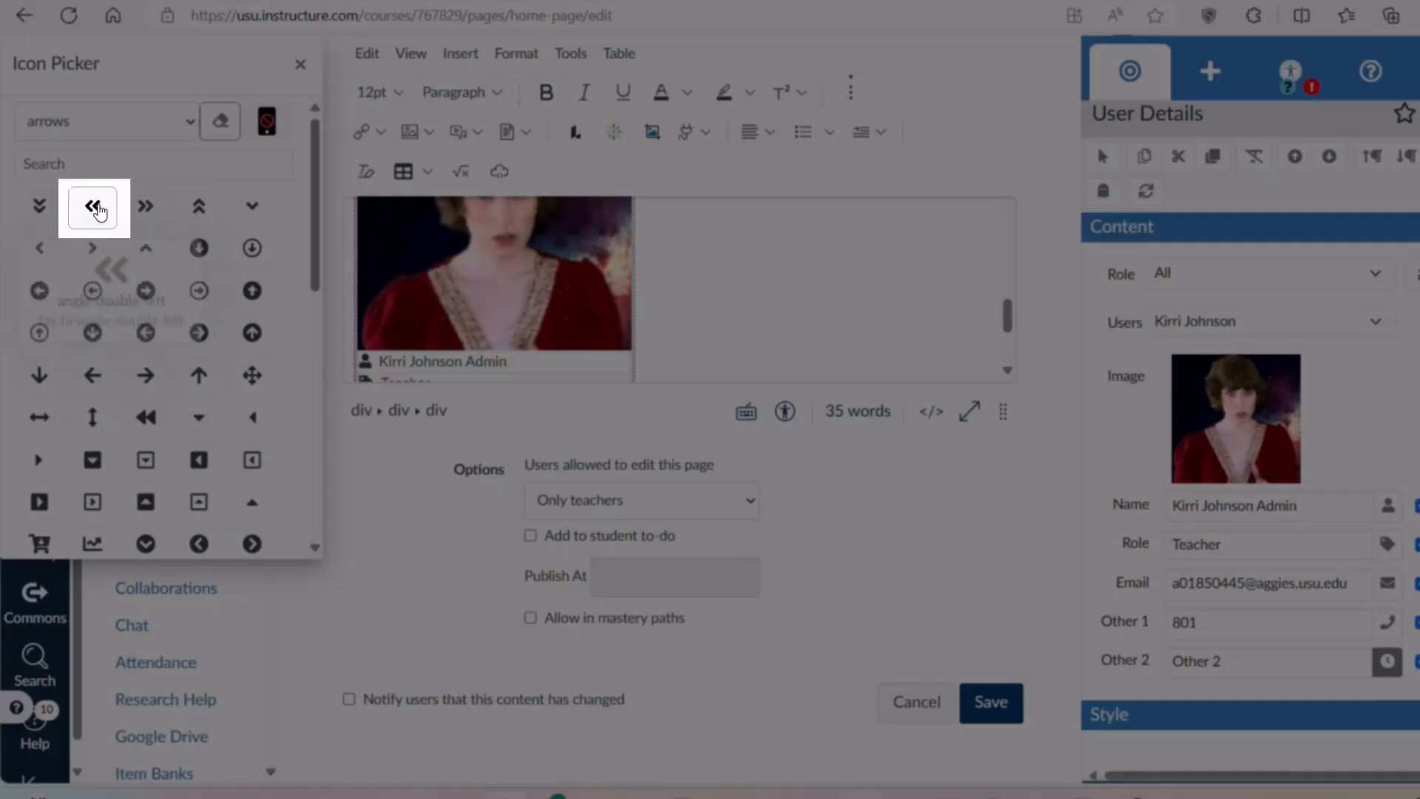
{"action": "left_click", "coordinate": [93, 207]}
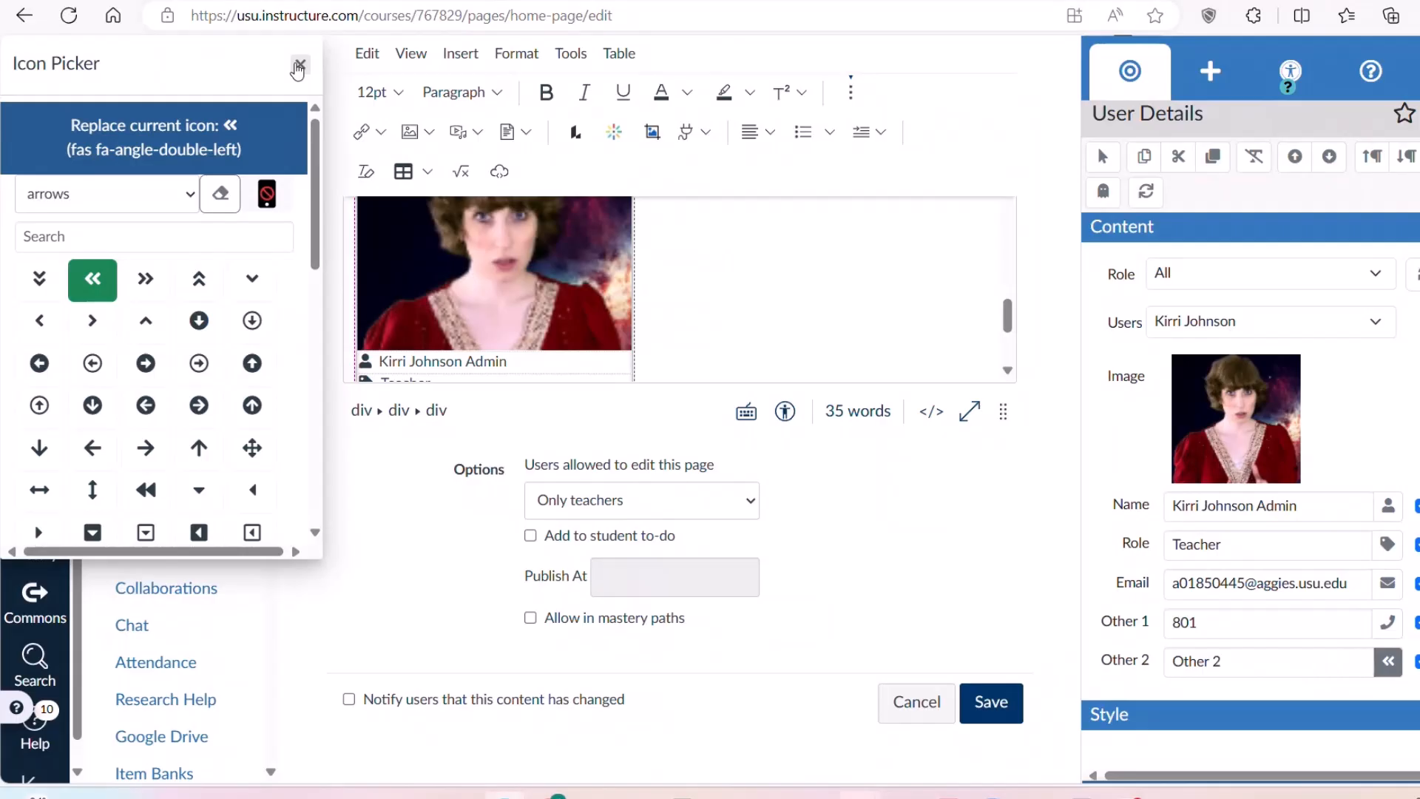
{"action": "left_click", "coordinate": [300, 63]}
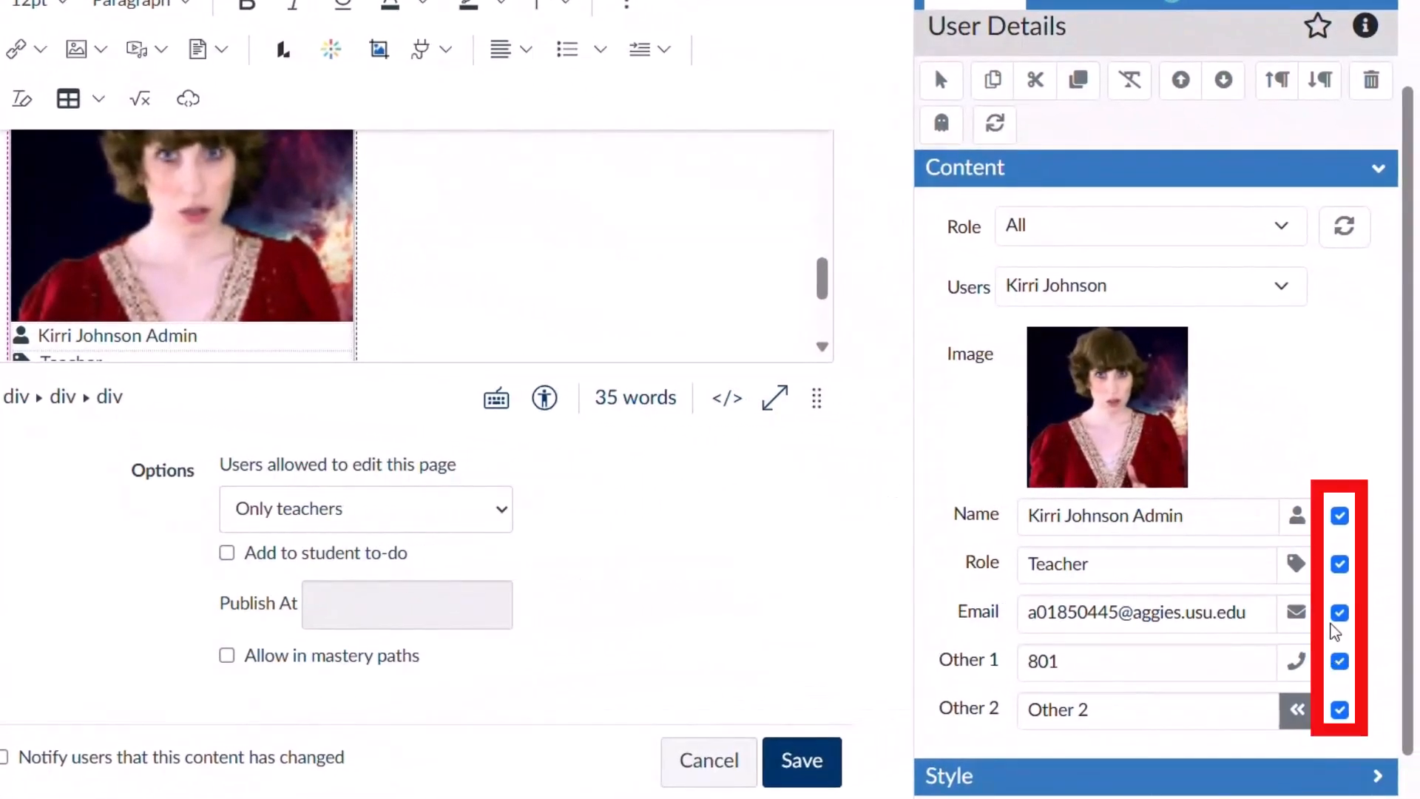
Uncheck Role so the contact card no longer shows the Role line.
{"action": "left_click", "coordinate": [1339, 564]}
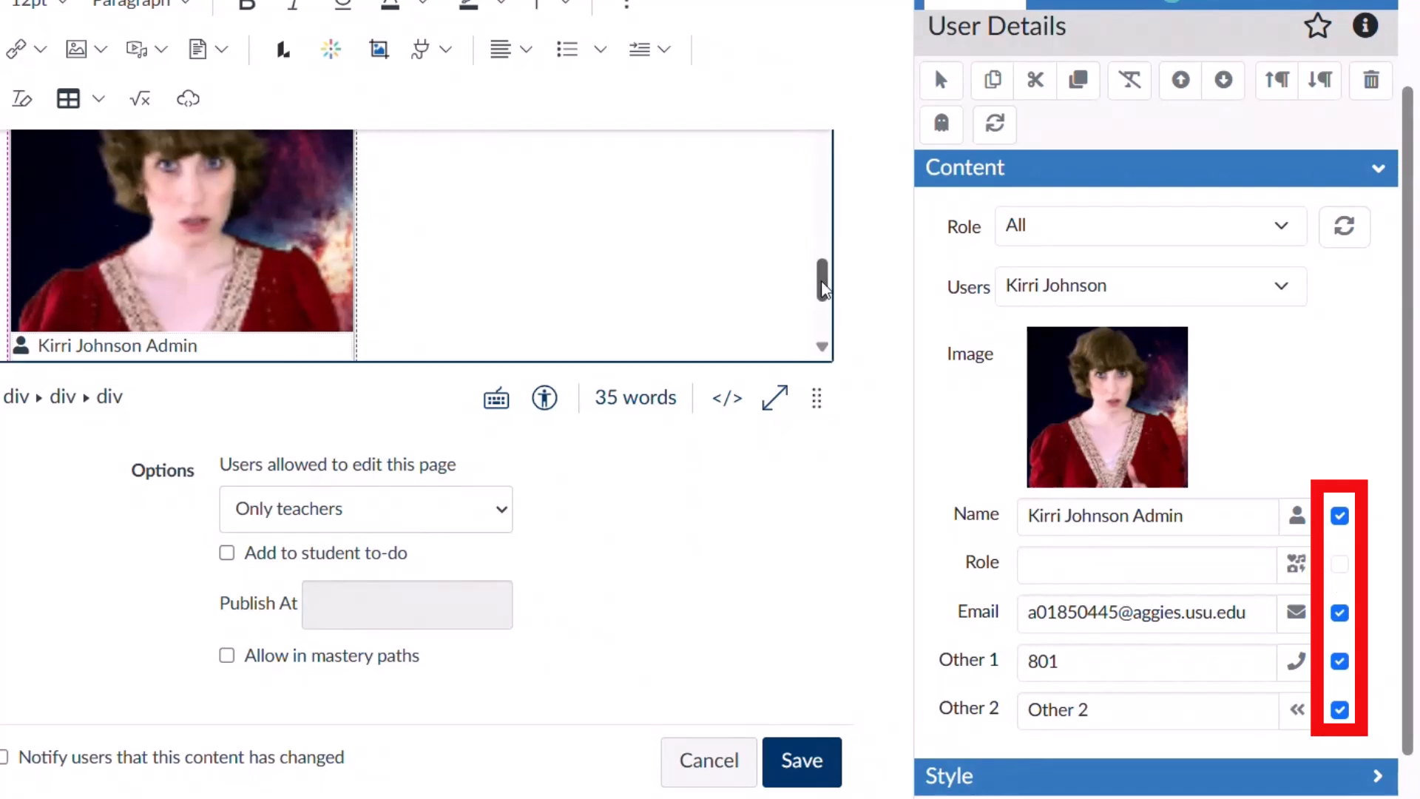
{"action": "scroll", "coordinate": [1407, 151], "scroll_direction": "up", "scroll_amount": 3}
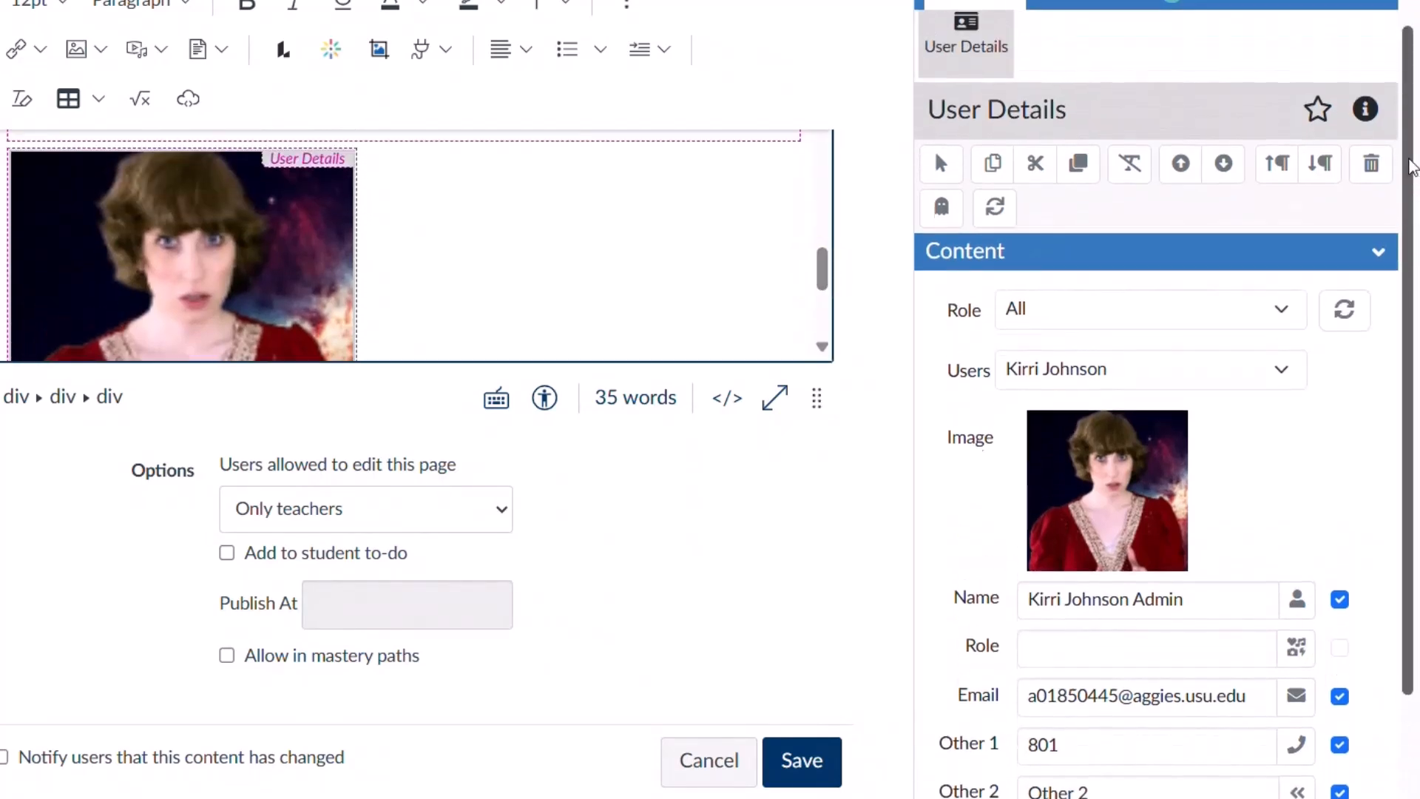
{"action": "scroll", "coordinate": [820, 521], "scroll_direction": "up", "scroll_amount": 3}
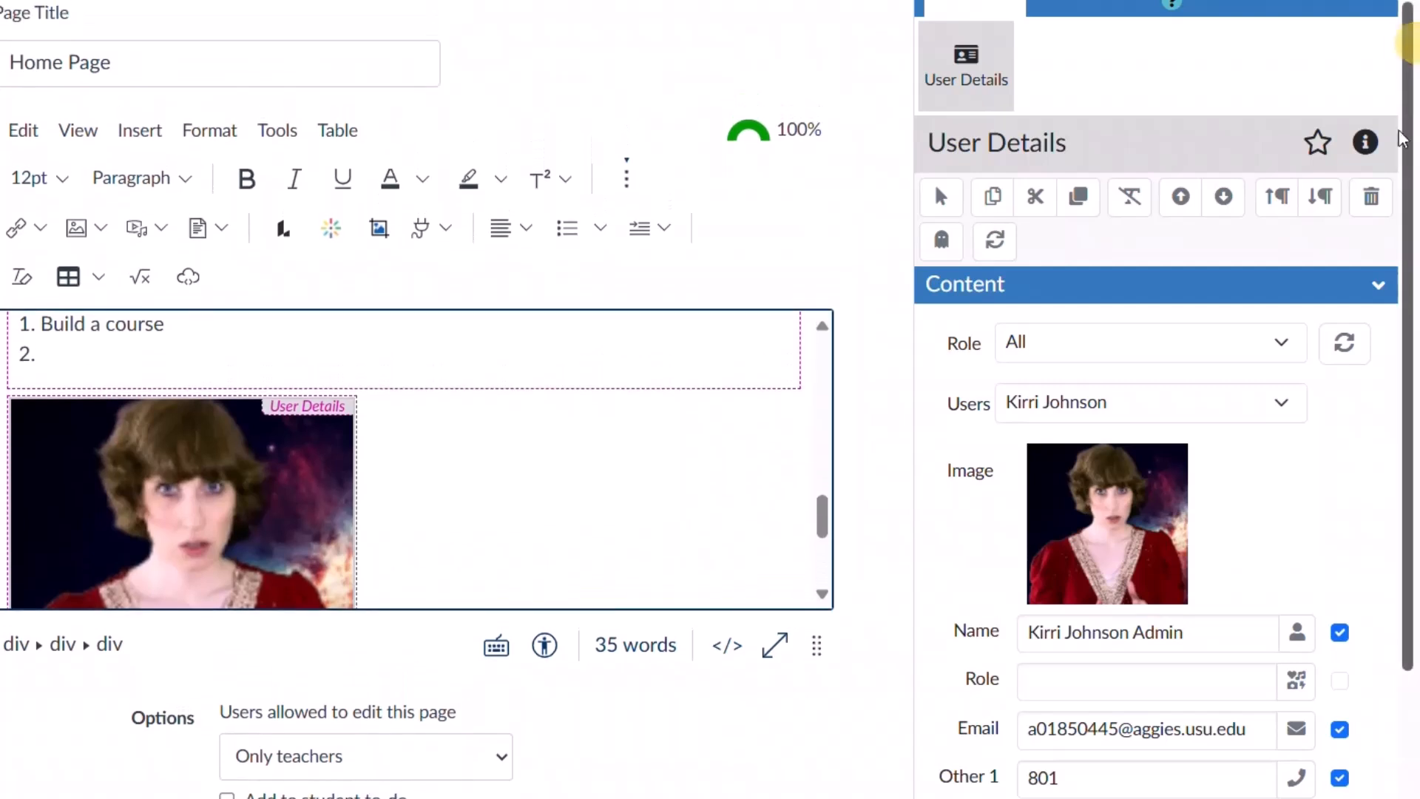
{"action": "left_click_drag", "start_coordinate": [821, 521], "coordinate": [819, 551]}
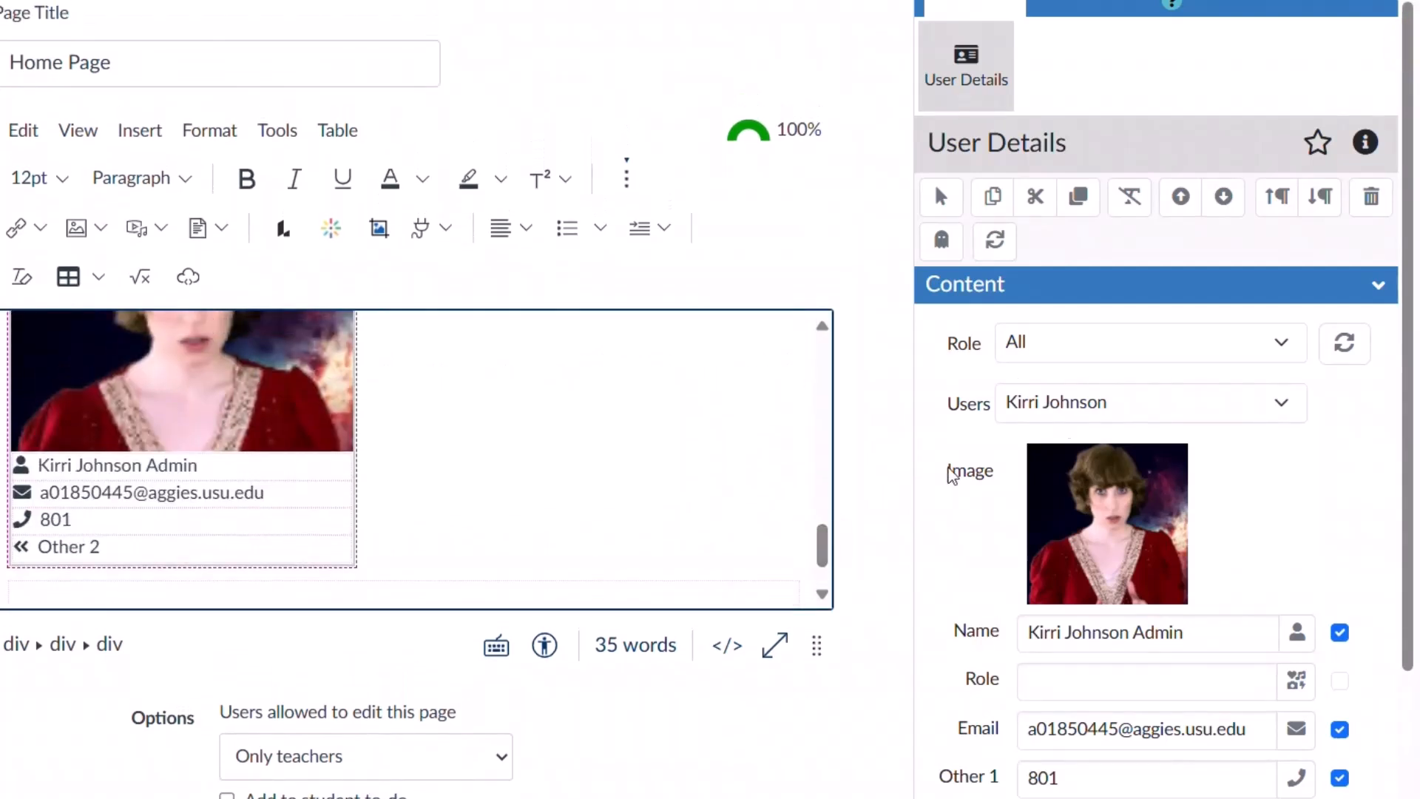
{"action": "scroll", "coordinate": [1305, 715], "scroll_direction": "down", "scroll_amount": 3}
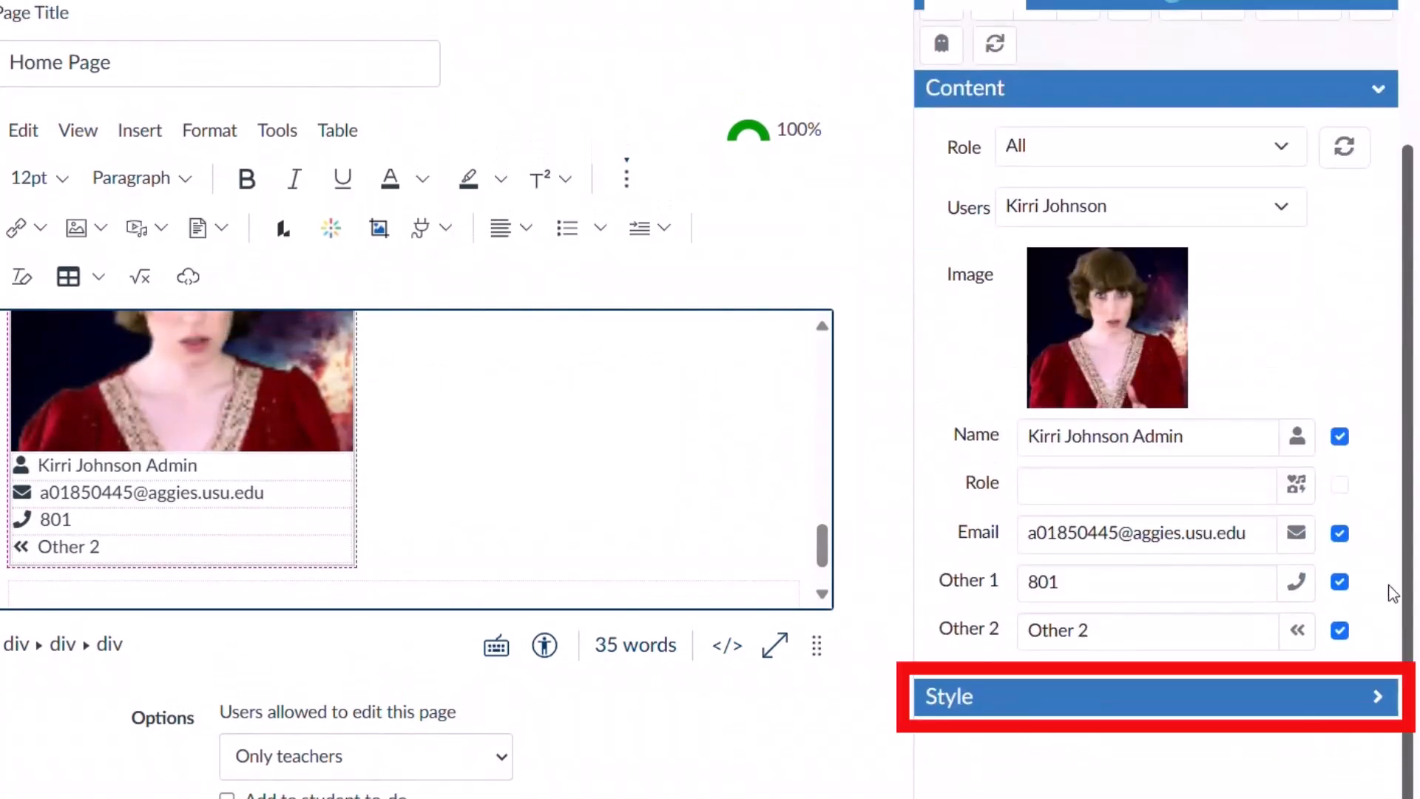
Set the card's style to the Box horizontal layout with the photo on the left.
{"action": "left_click", "coordinate": [1295, 706]}
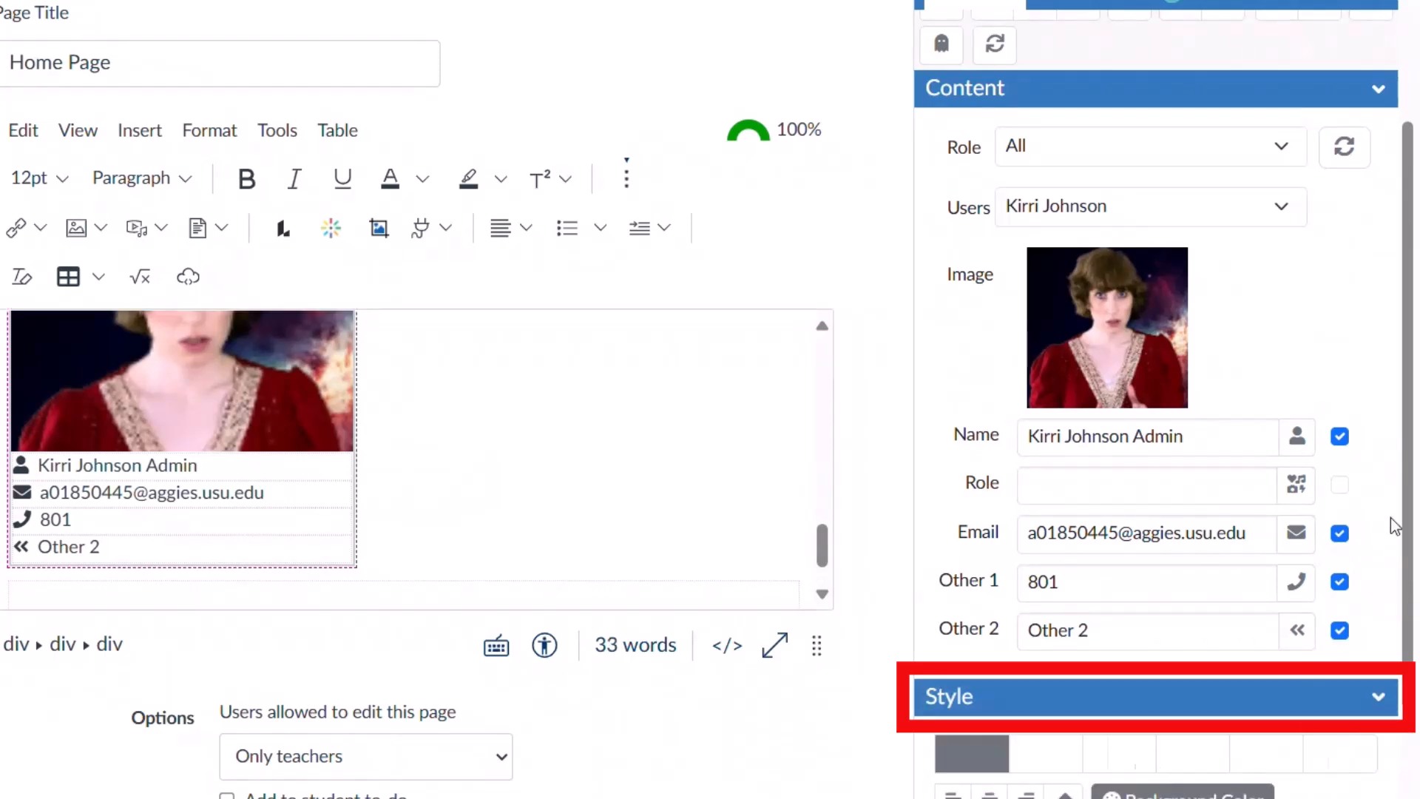
{"action": "left_click_drag", "start_coordinate": [1409, 380], "coordinate": [1409, 562]}
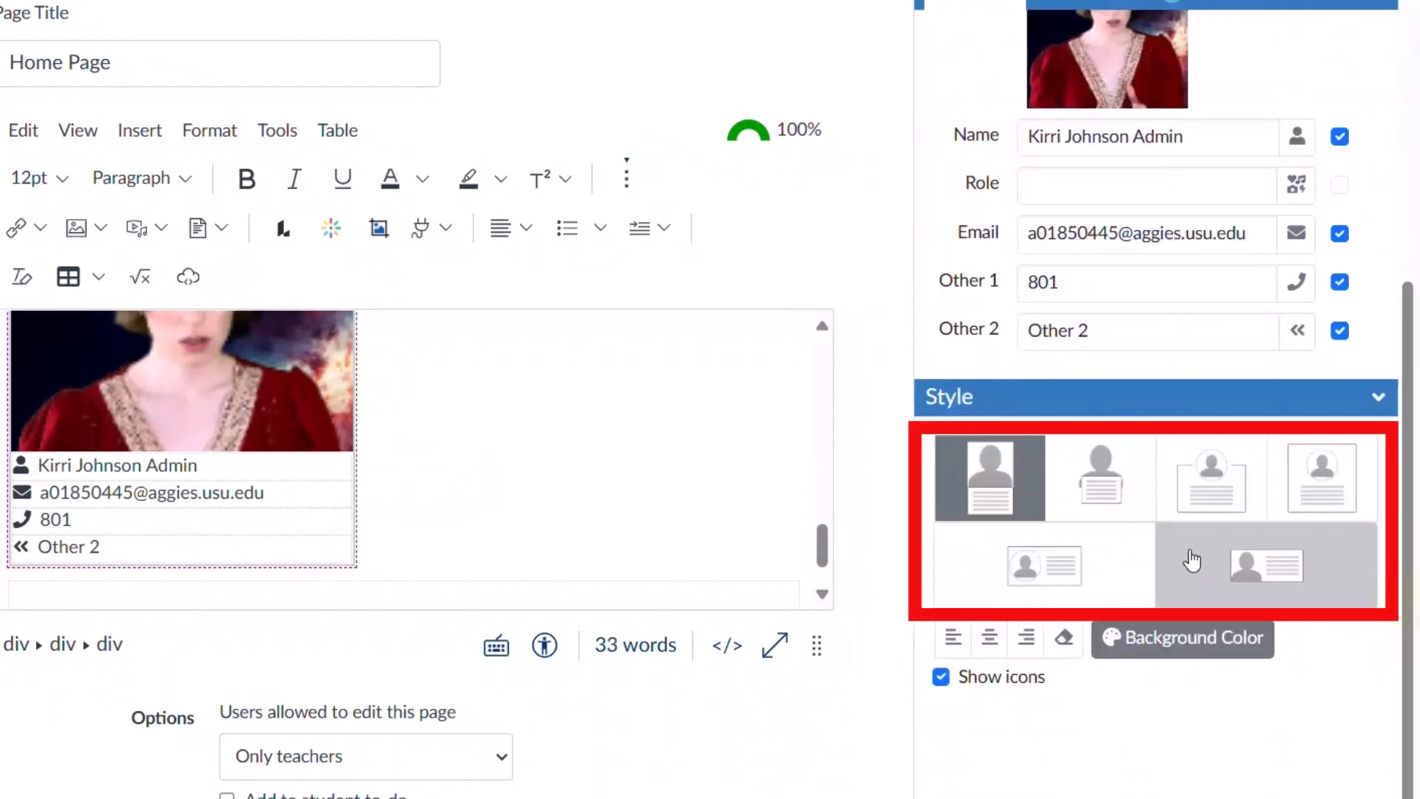
{"action": "left_click", "coordinate": [1098, 488]}
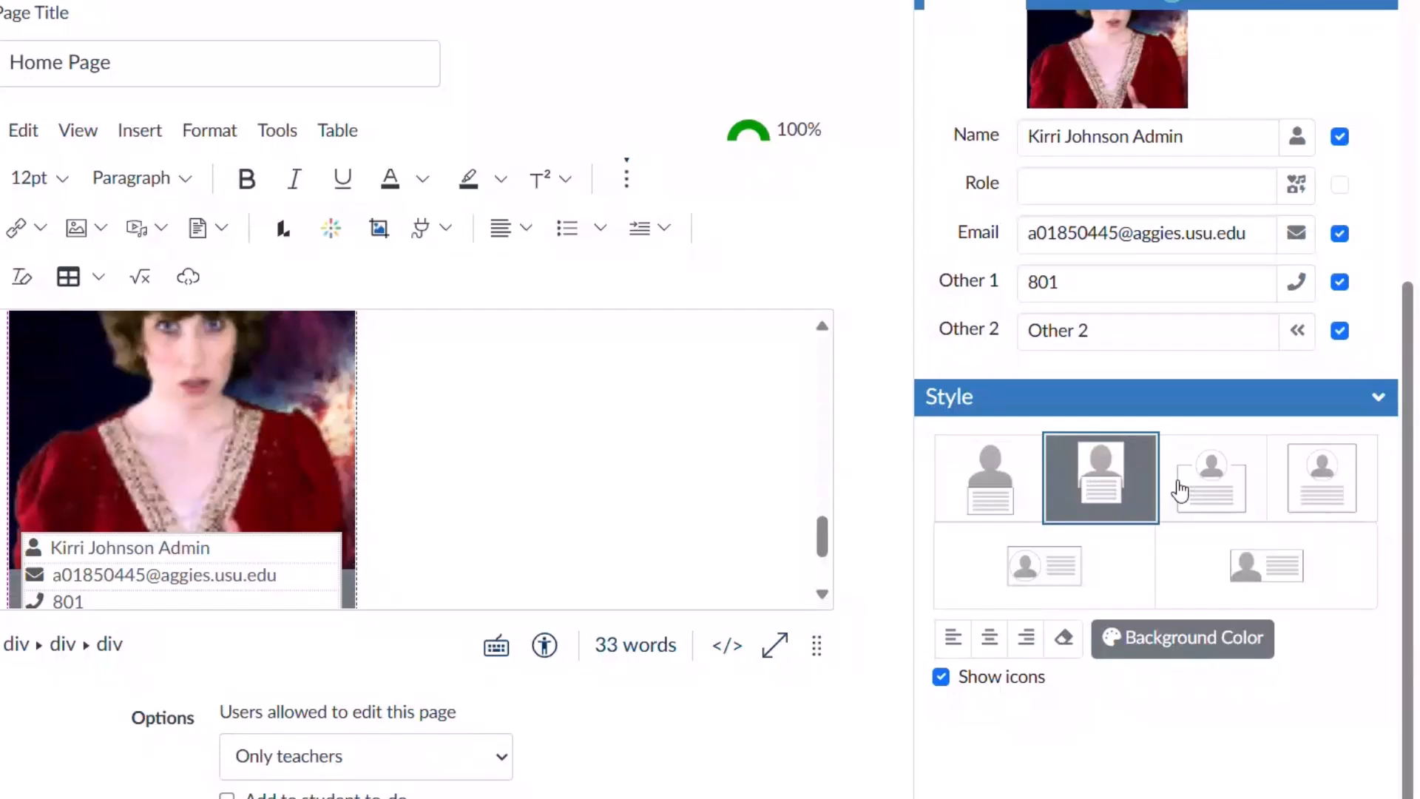
{"action": "left_click", "coordinate": [1207, 481]}
{"action": "left_click_drag", "start_coordinate": [825, 554], "coordinate": [825, 542]}
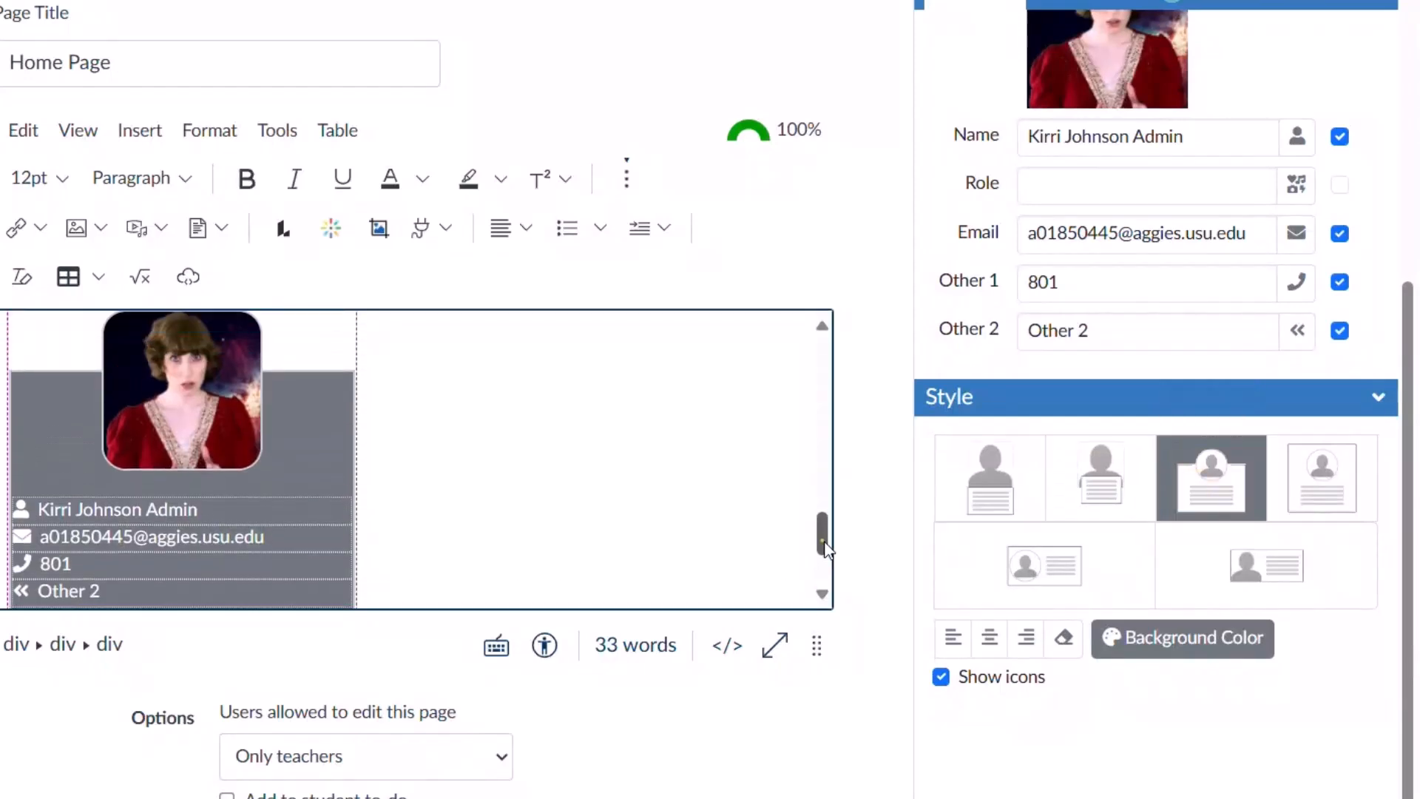
{"action": "left_click", "coordinate": [1316, 479]}
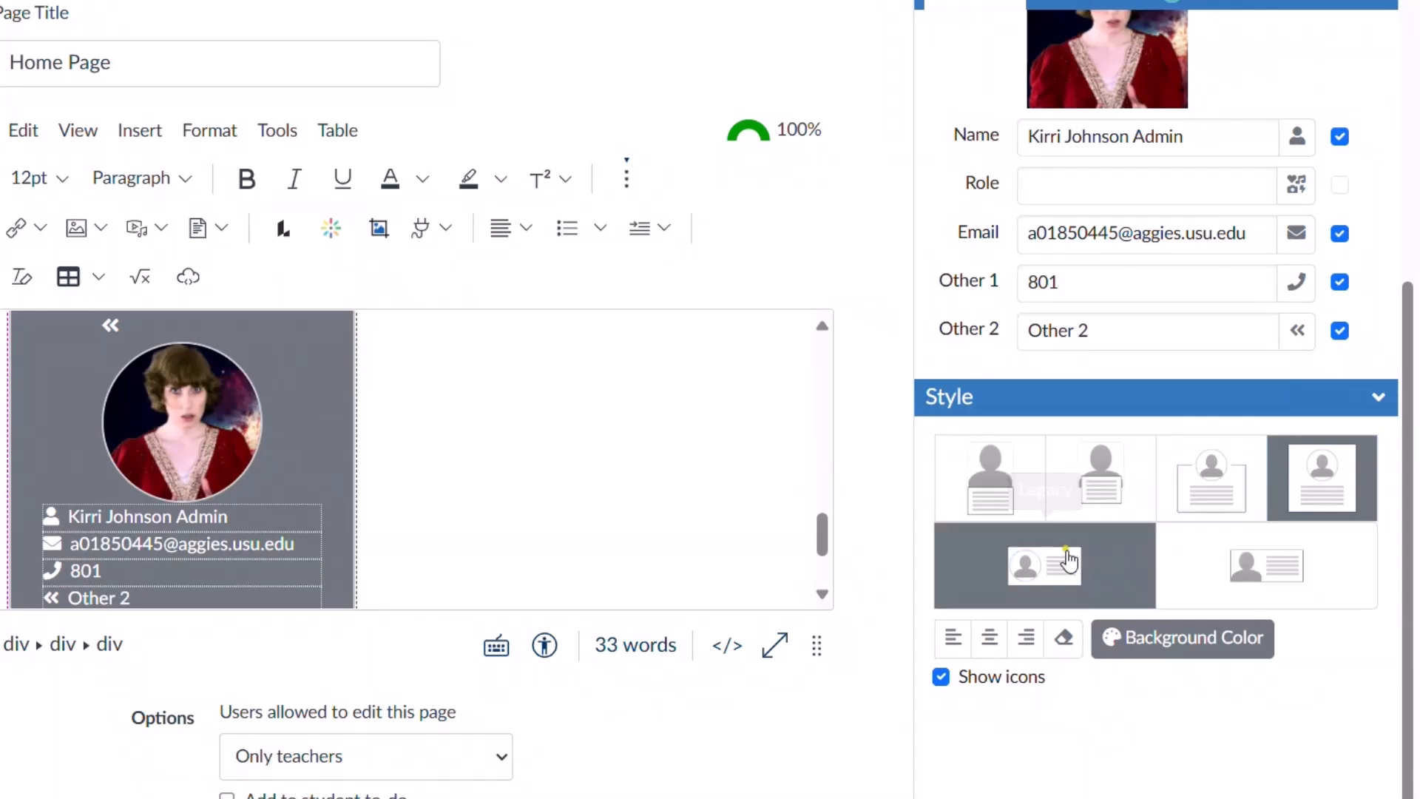
{"action": "left_click", "coordinate": [1067, 561]}
{"action": "scroll", "coordinate": [1072, 684], "scroll_direction": "up", "scroll_amount": 1}
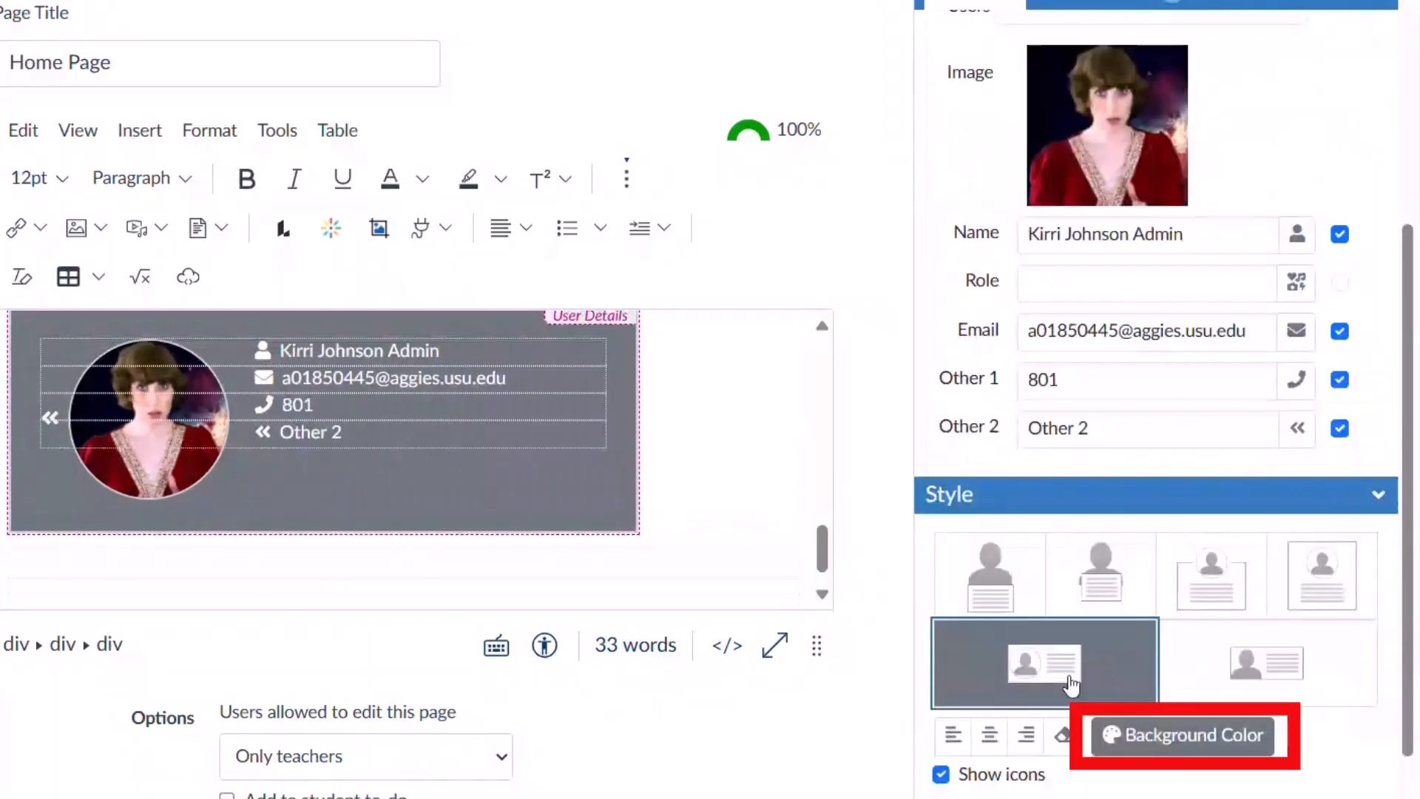
Make the card background green and left-align its contact details.
{"action": "left_click", "coordinate": [1137, 735]}
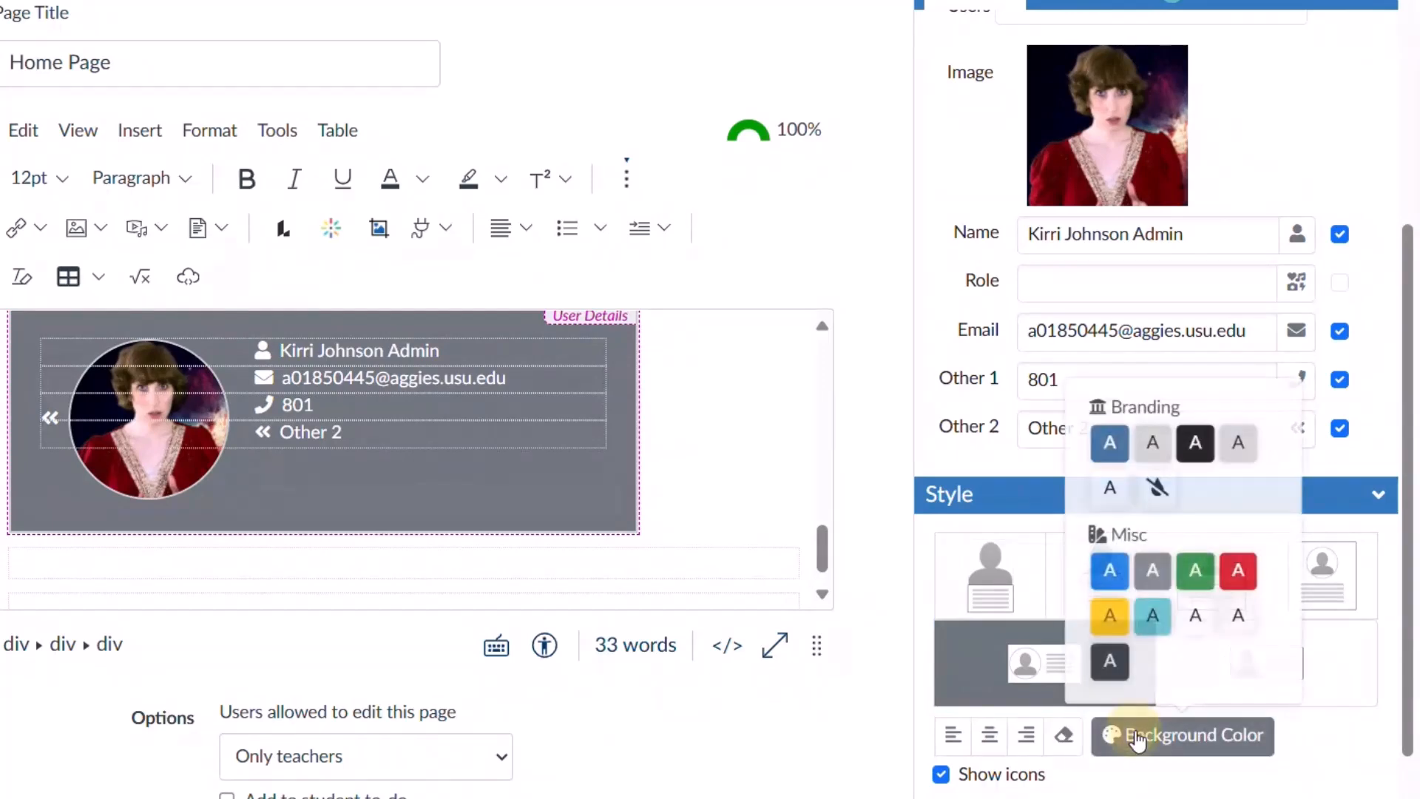
{"action": "left_click", "coordinate": [1196, 569]}
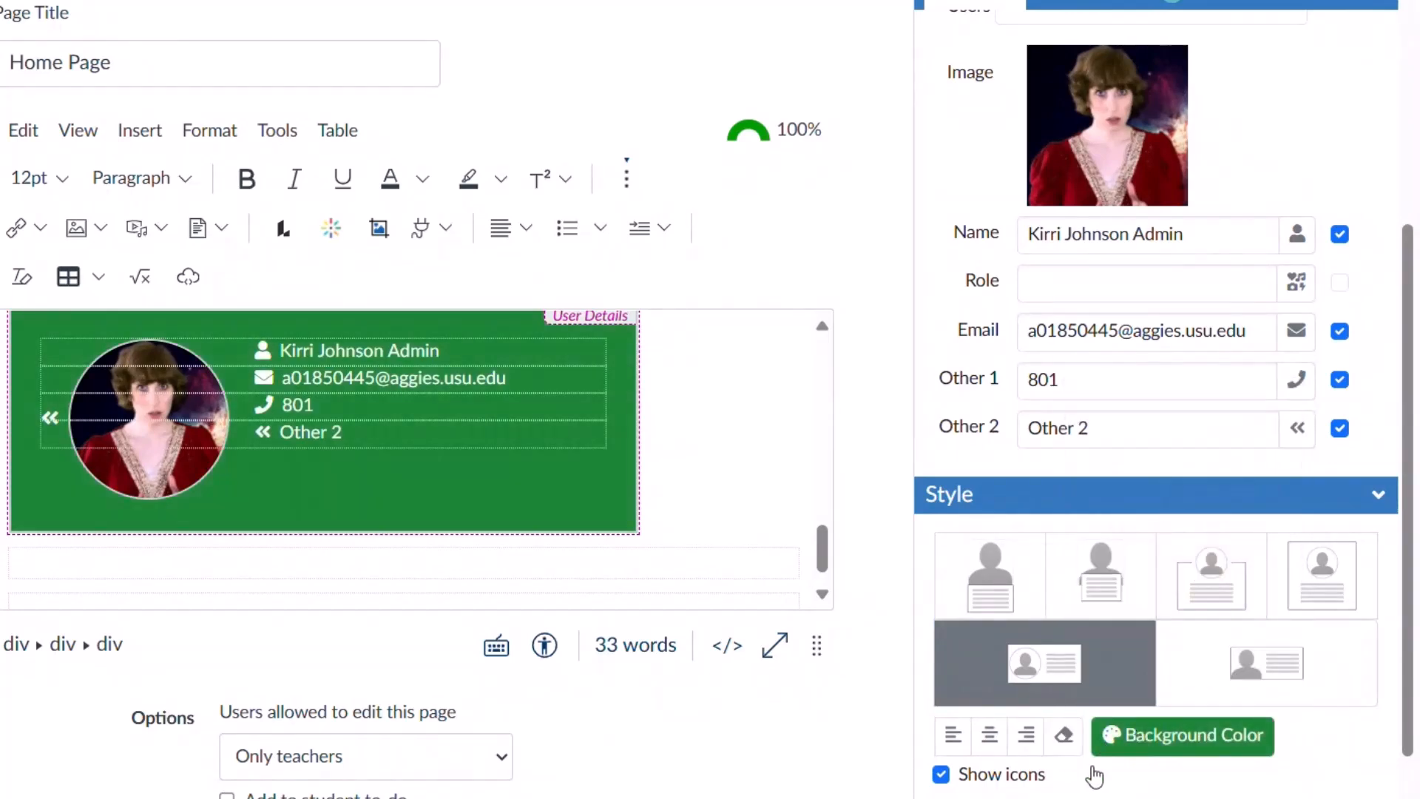
{"action": "left_click", "coordinate": [995, 738]}
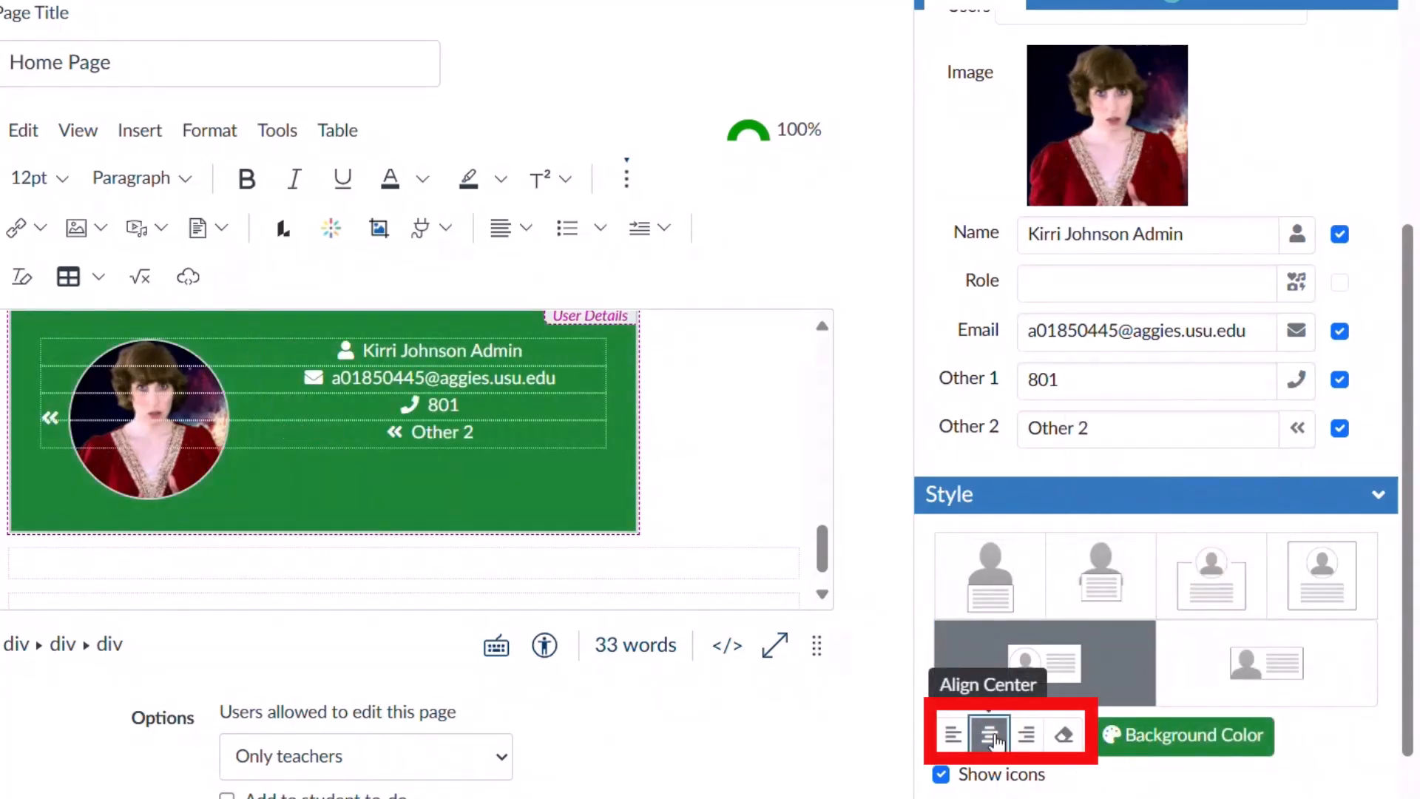
{"action": "left_click", "coordinate": [1036, 736]}
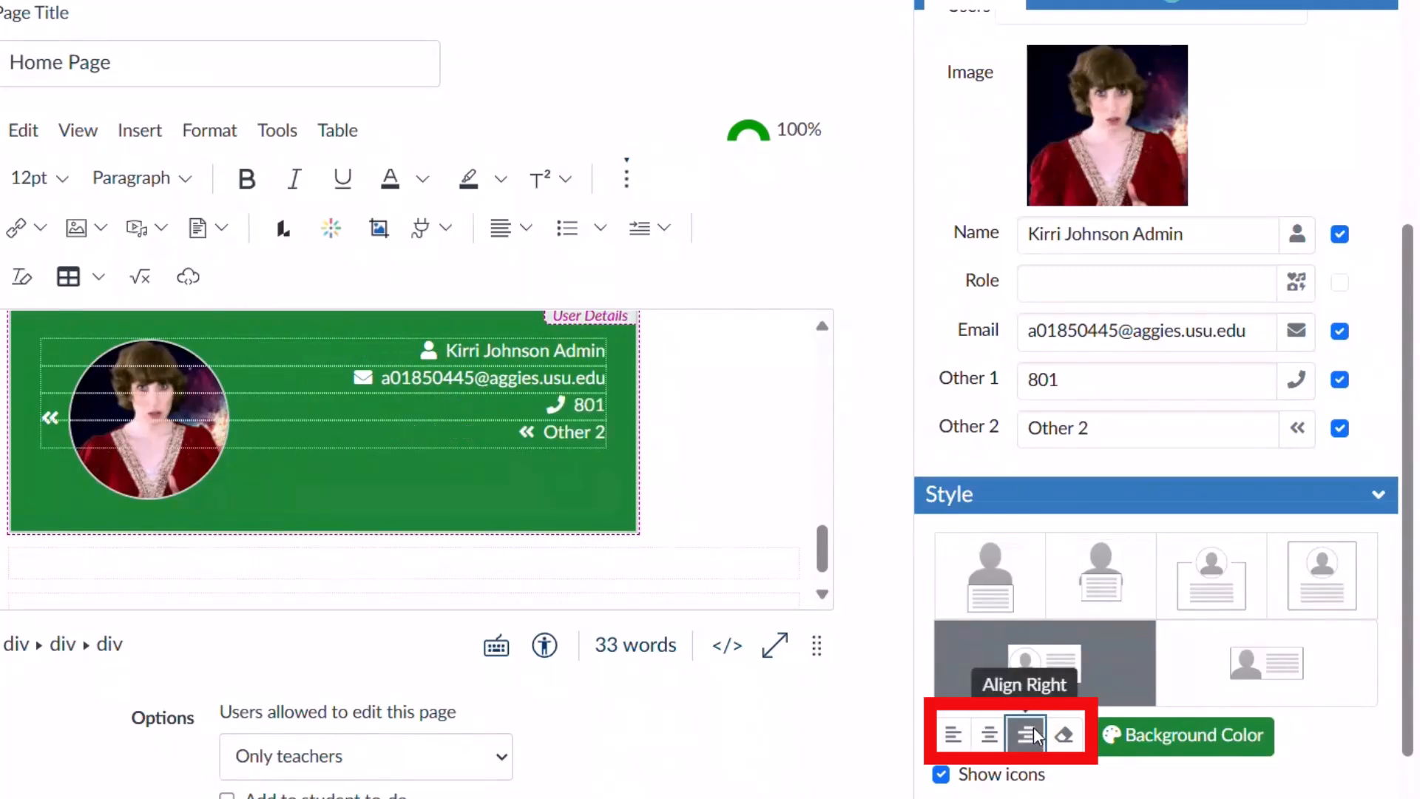
{"action": "left_click", "coordinate": [955, 734]}
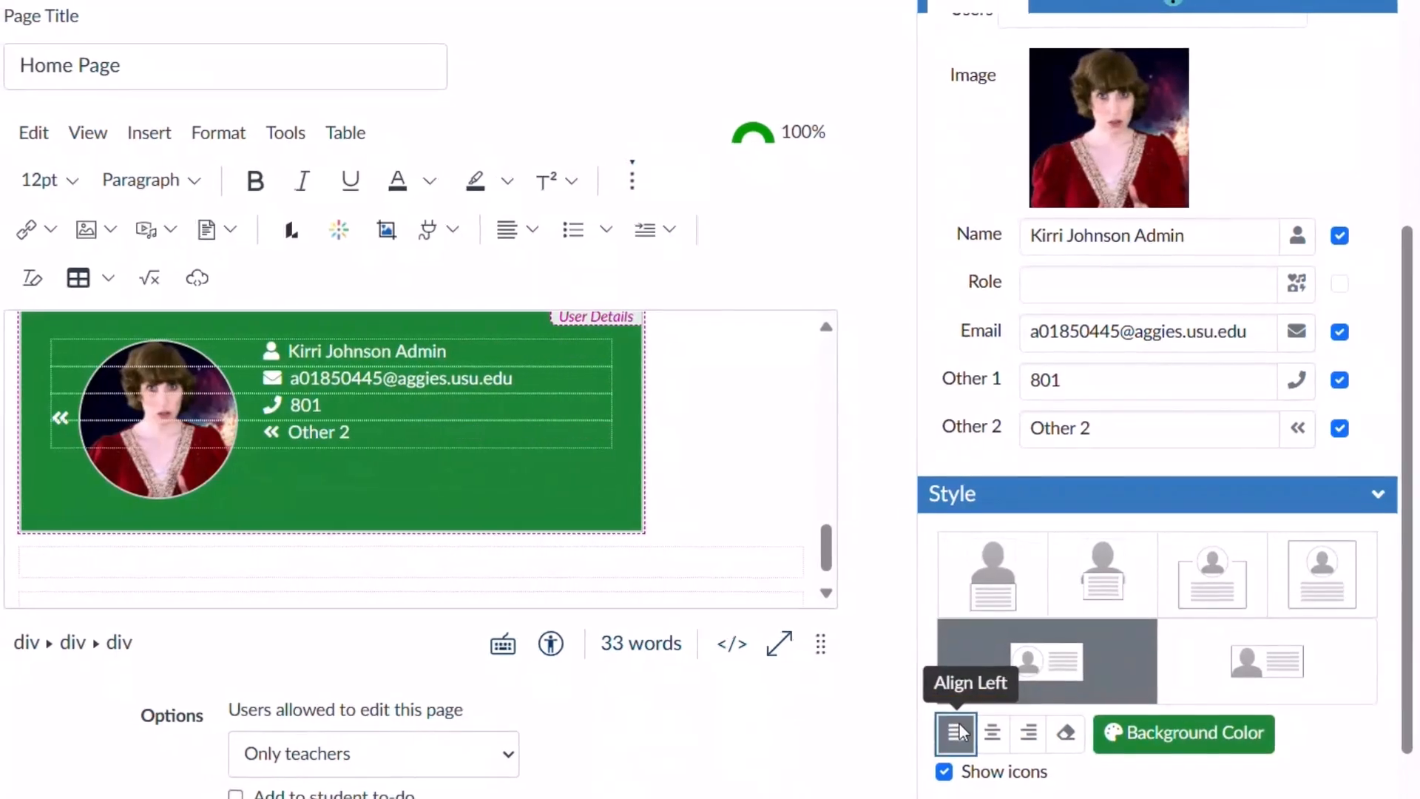
{"action": "left_click_drag", "start_coordinate": [822, 556], "coordinate": [891, 383]}
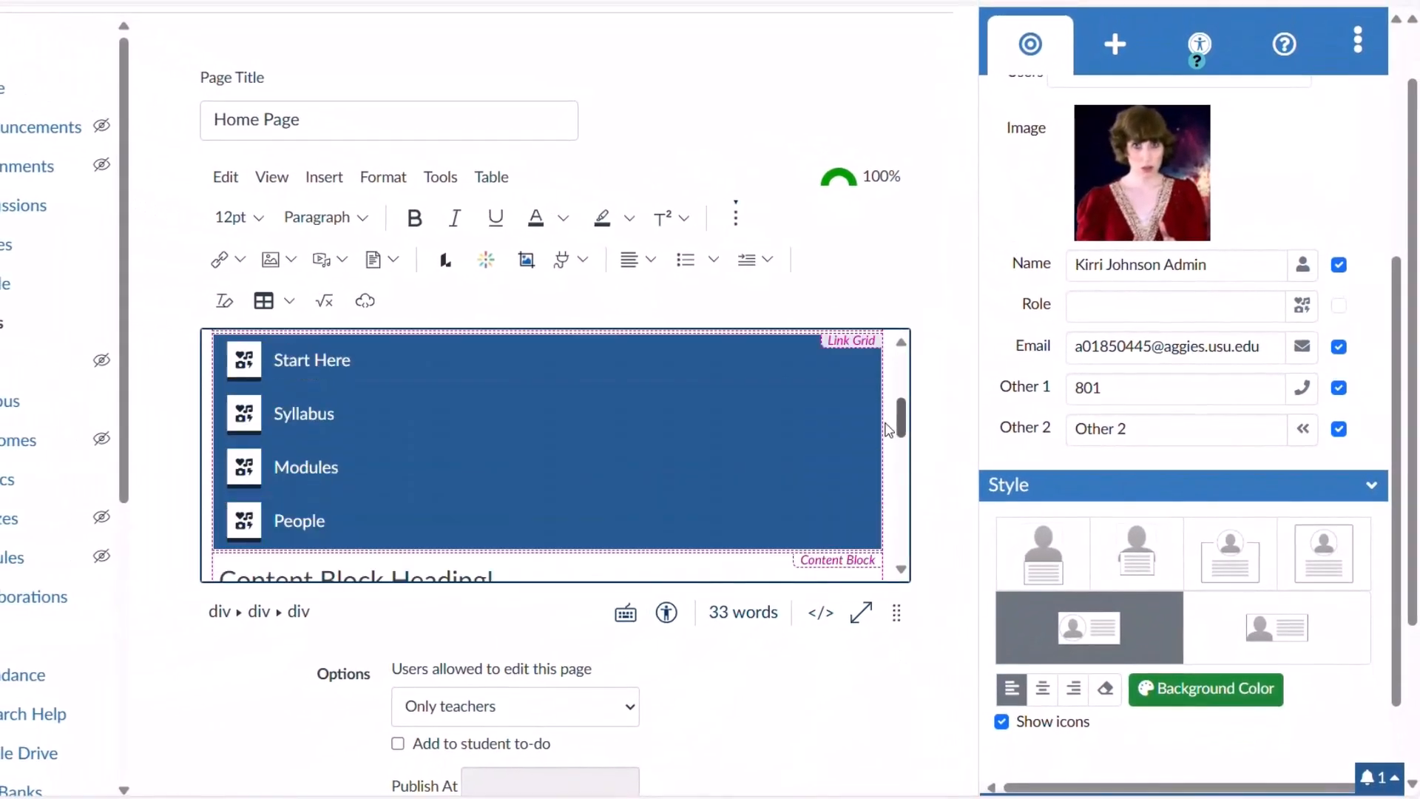
Filter the DesignPLUS Add New Elements list by 'mo'.
{"action": "left_click", "coordinate": [1114, 44]}
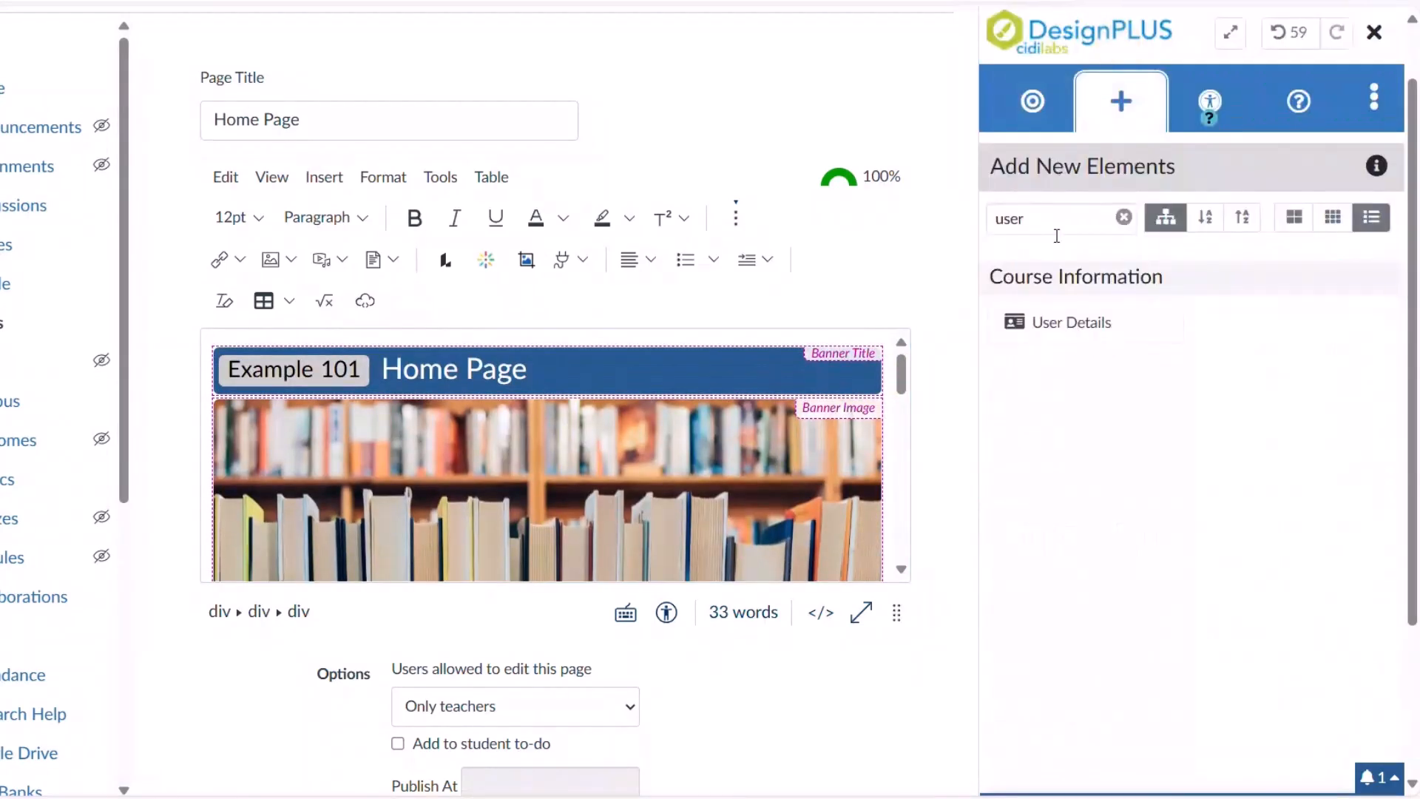
{"action": "left_click", "coordinate": [1123, 217]}
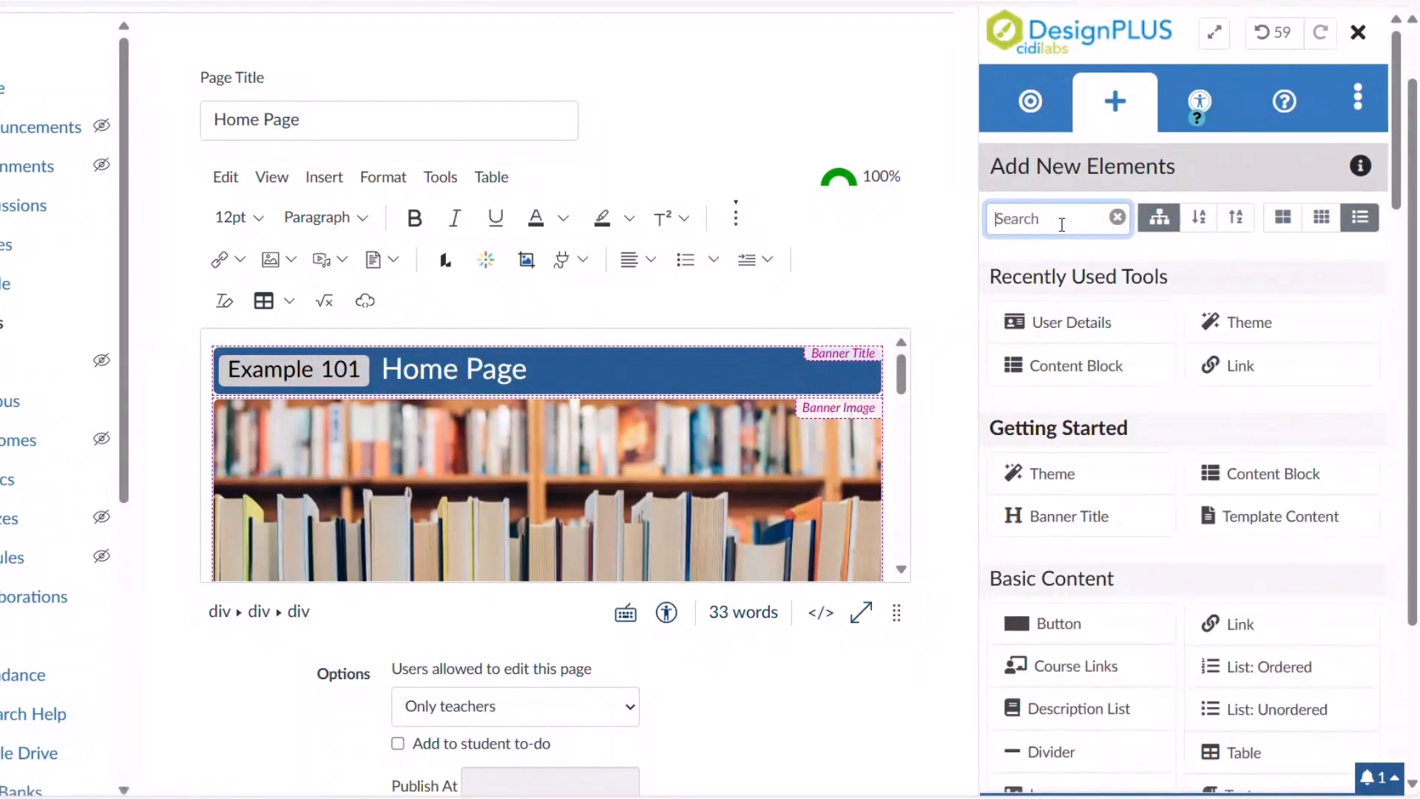
{"action": "type", "text": "mo"}
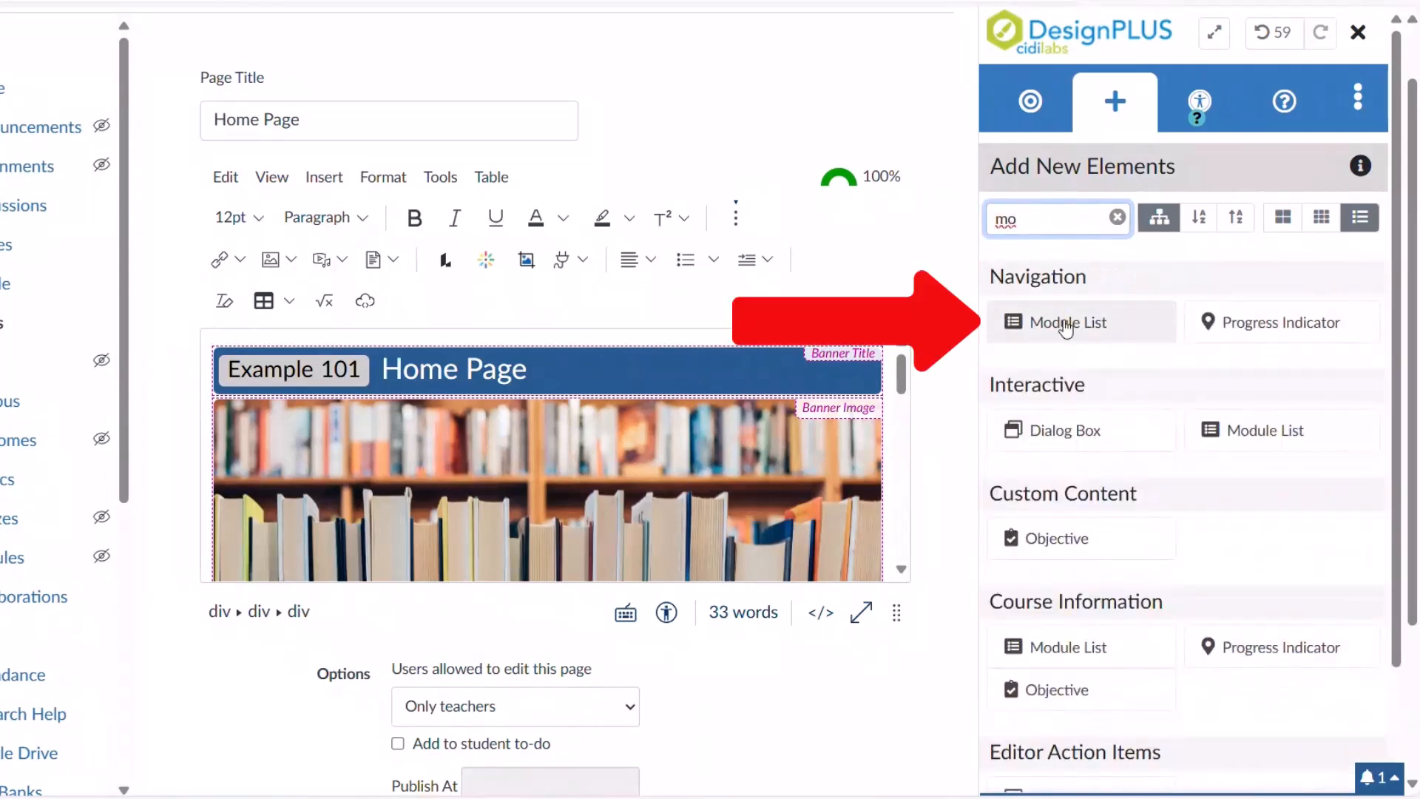